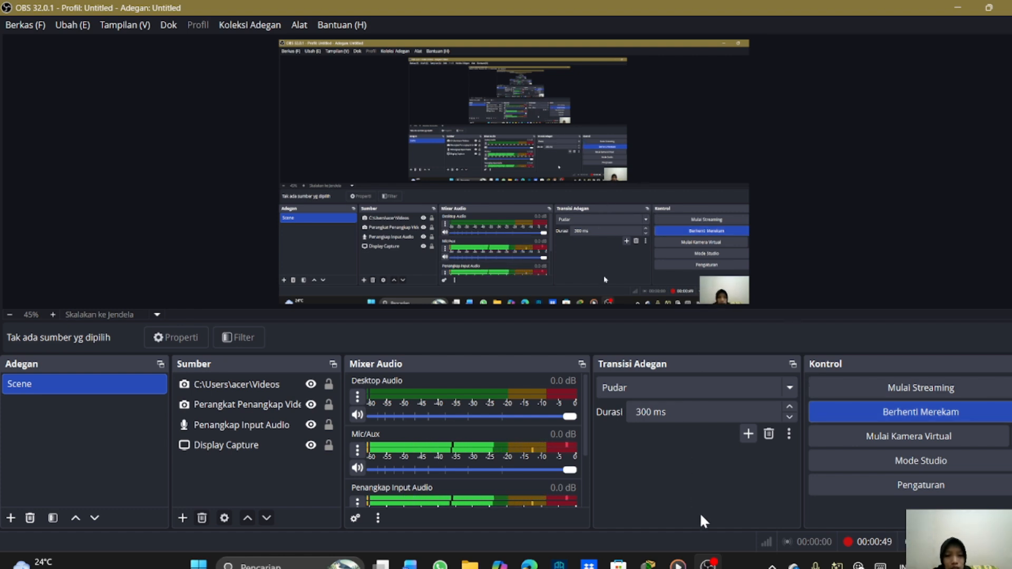
Switch from OBS to the media player, advance the tutorial video to 00.33 and slightly raise its volume
click(708, 564)
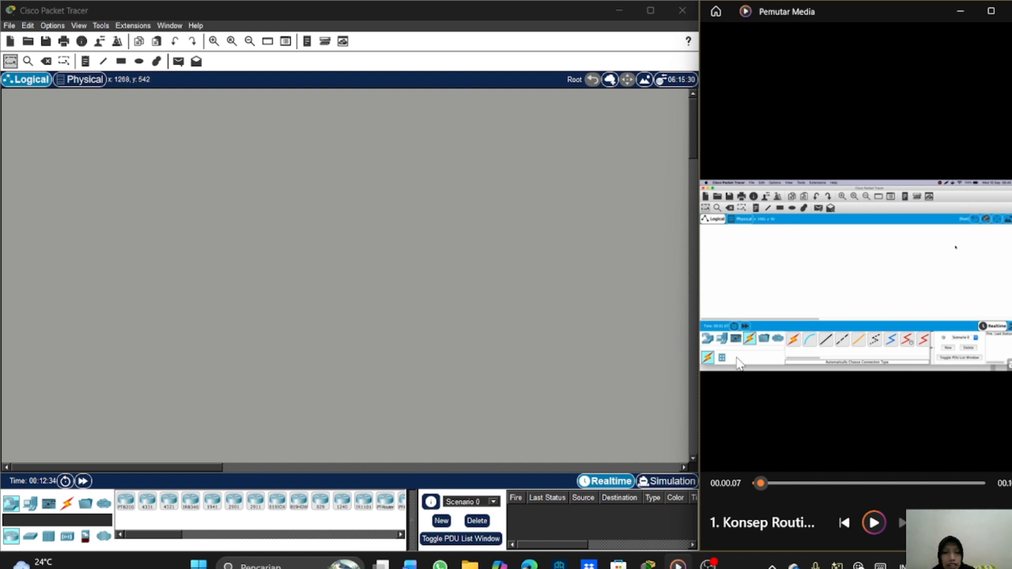
click(770, 483)
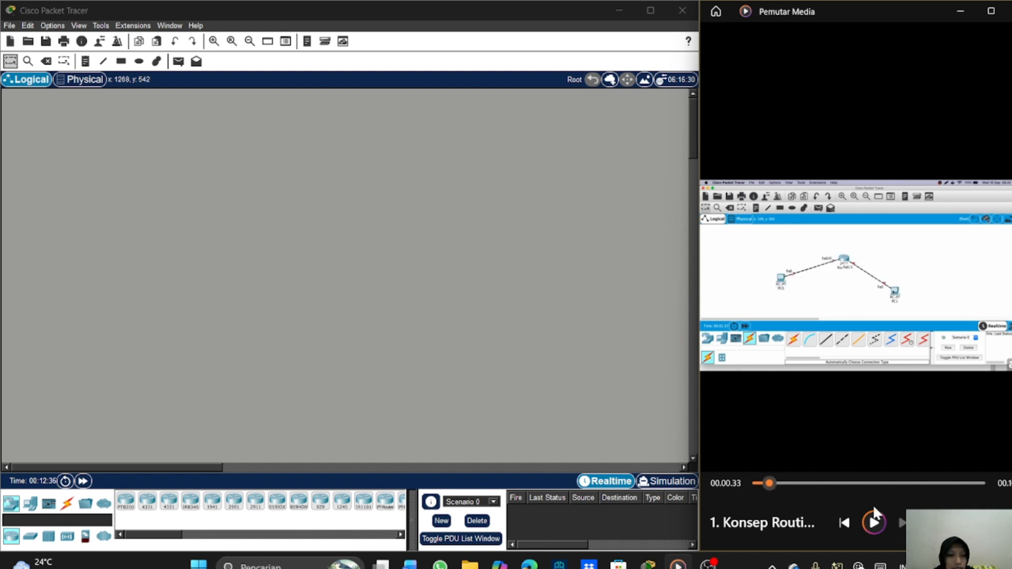
click(945, 523)
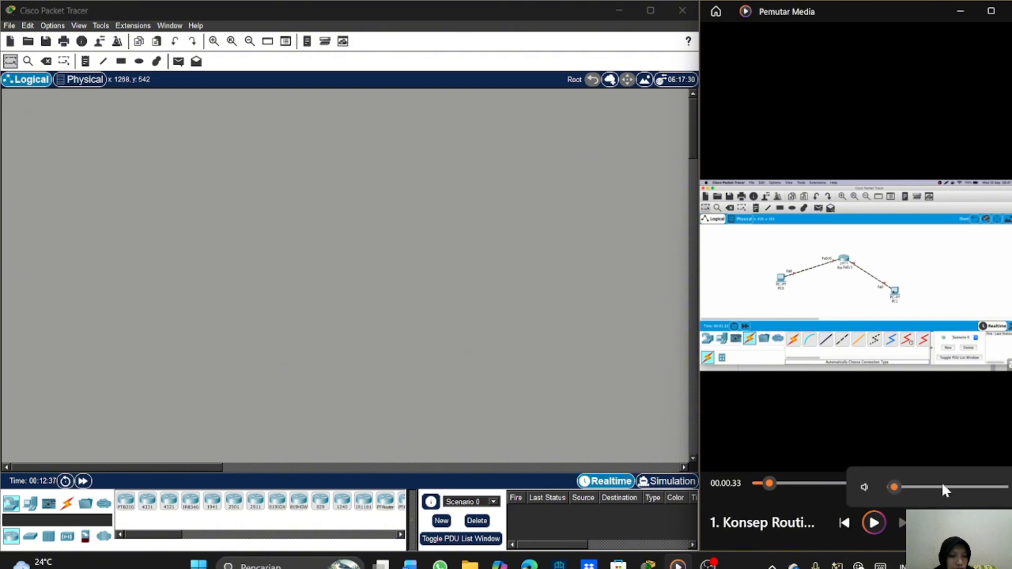
click(905, 487)
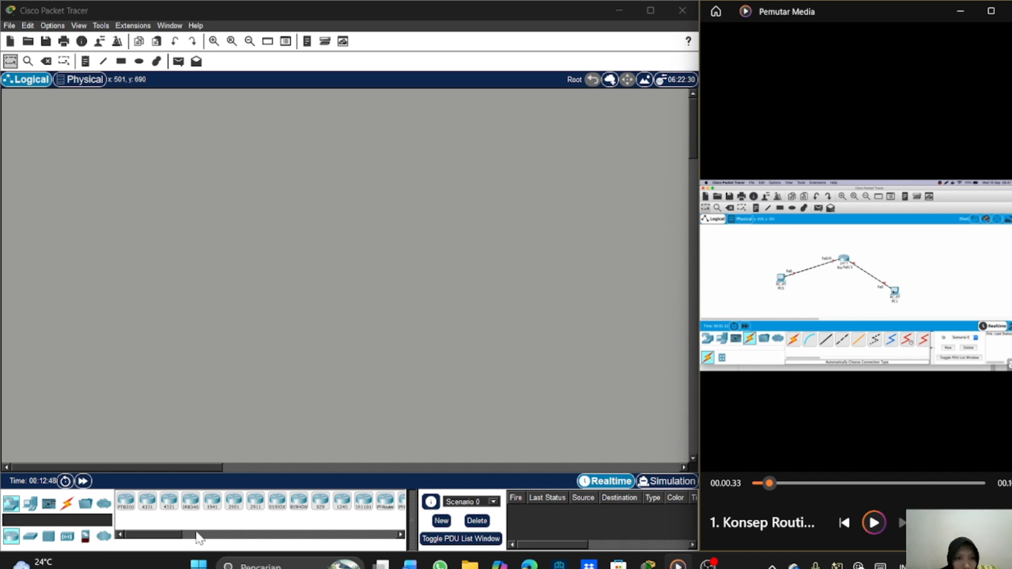
scroll(221, 521, down, 5)
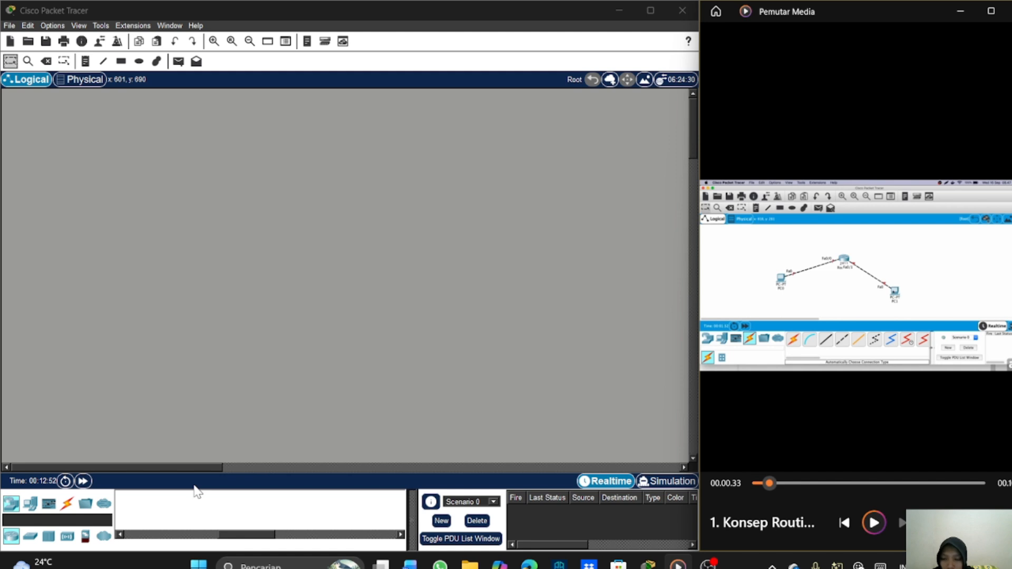
scroll(200, 519, up, 2)
scroll(211, 513, up, 1)
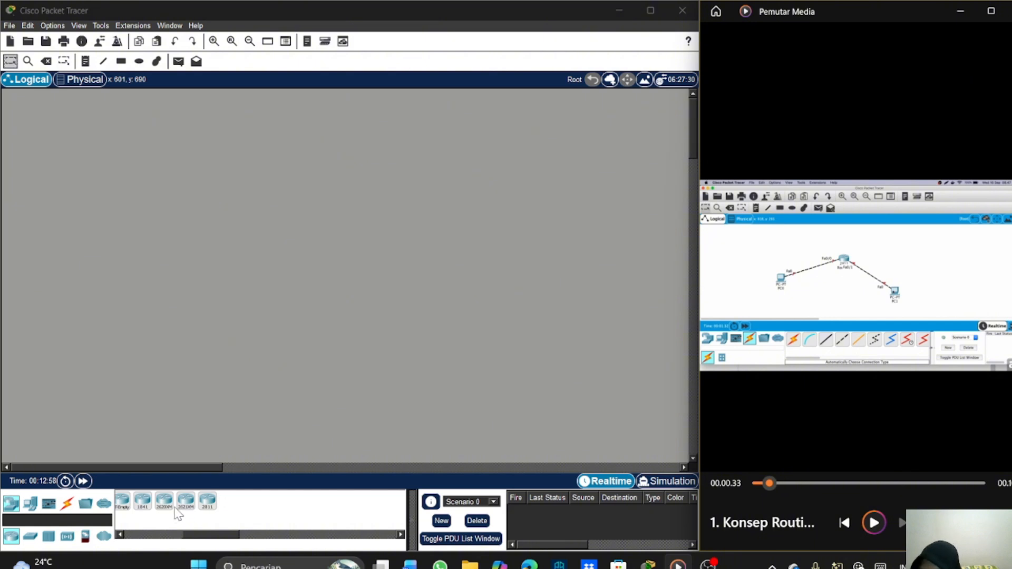
scroll(211, 506, up, 3)
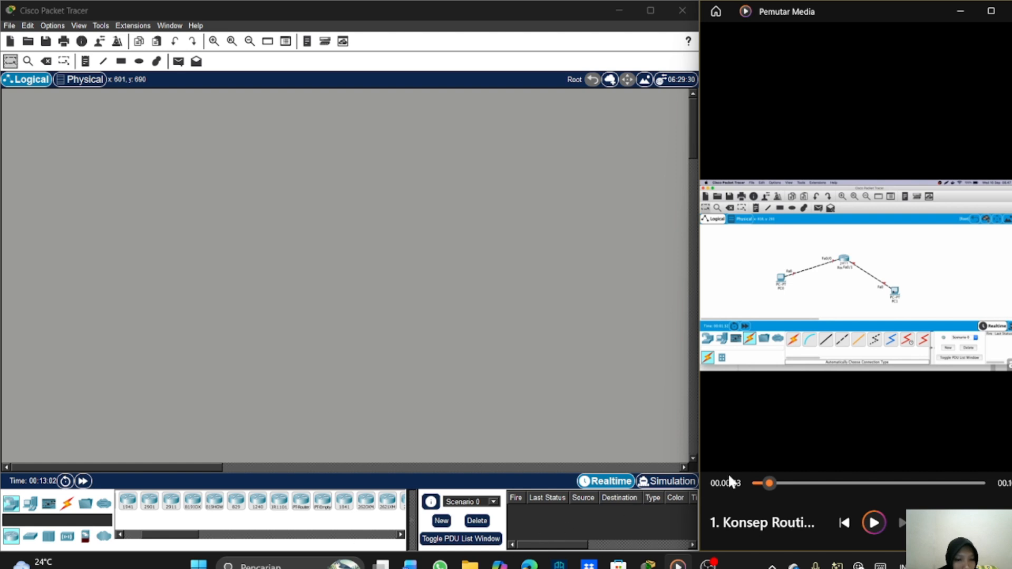
Play the tutorial video with a higher player volume and adjust the system volume
click(933, 523)
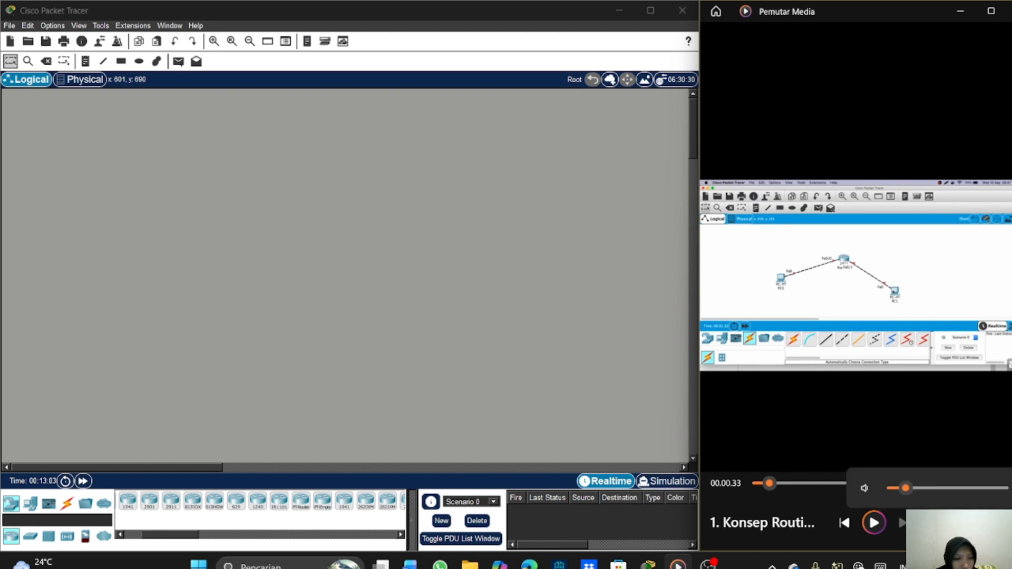
click(916, 486)
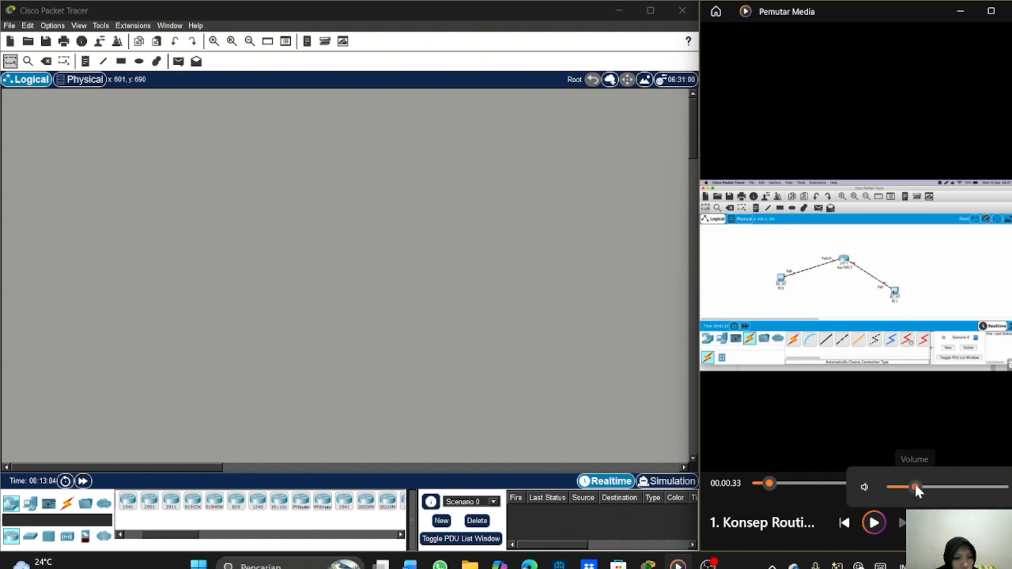
click(873, 525)
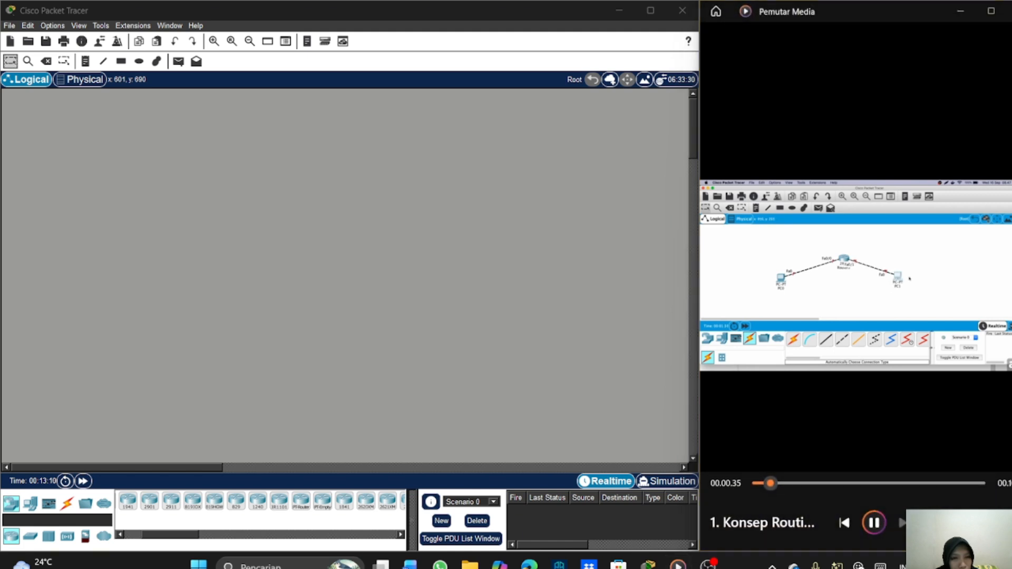
click(946, 565)
click(918, 486)
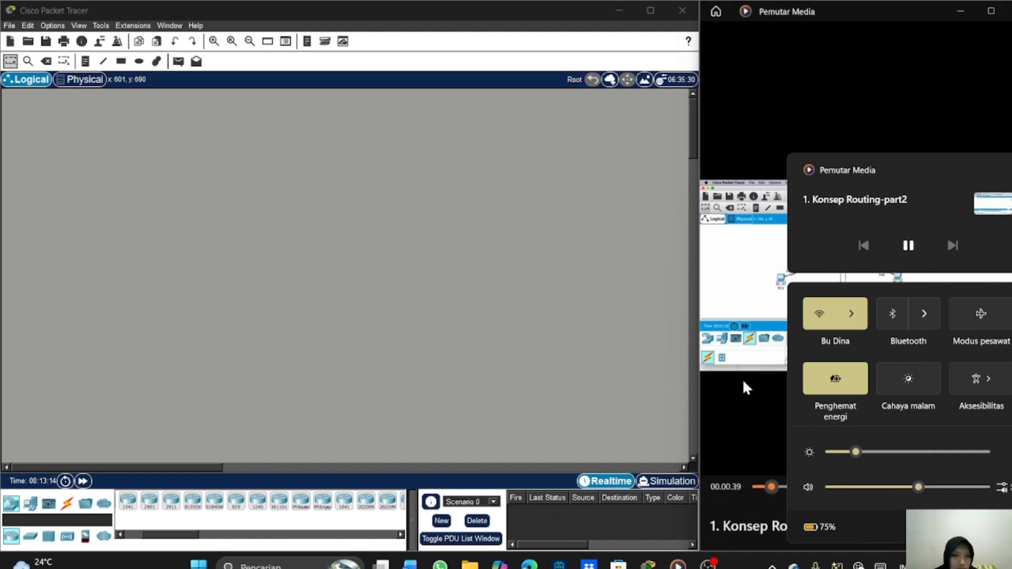
Restart the tutorial video from near its beginning and raise the player volume further
click(754, 473)
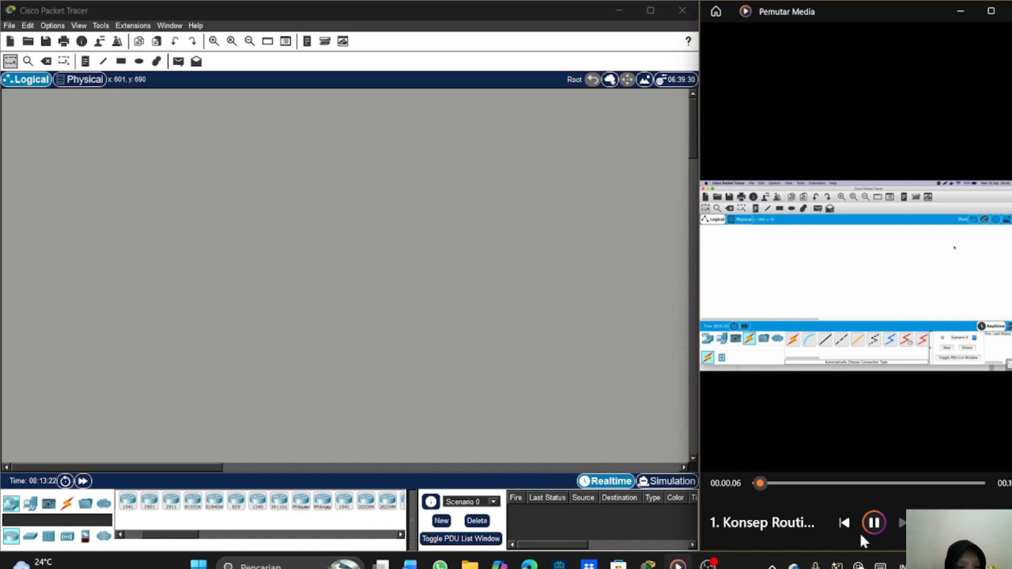
click(952, 509)
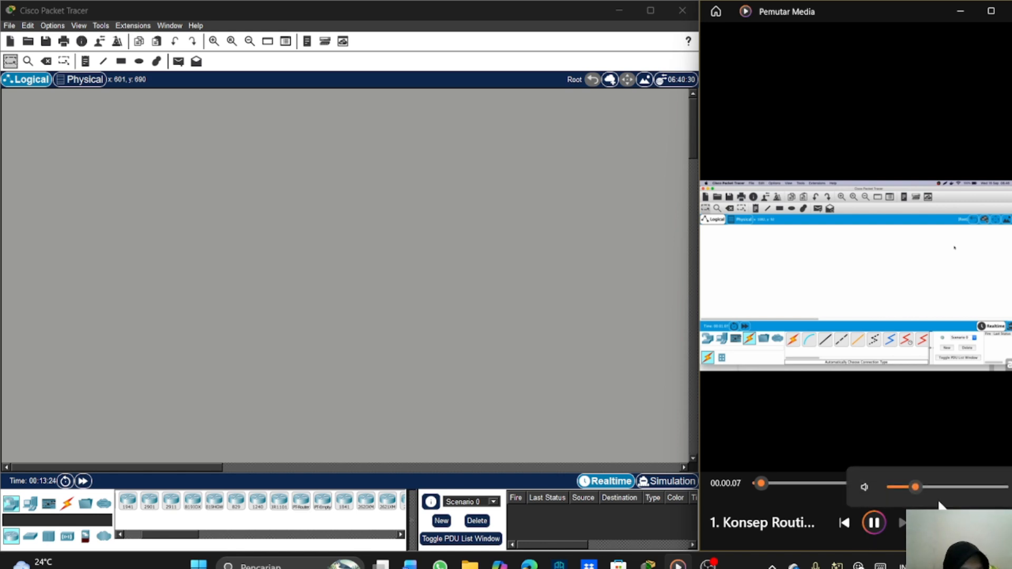
click(926, 487)
Skip through the topology-building part of the tutorial video, pause it and move to 00.52
click(771, 484)
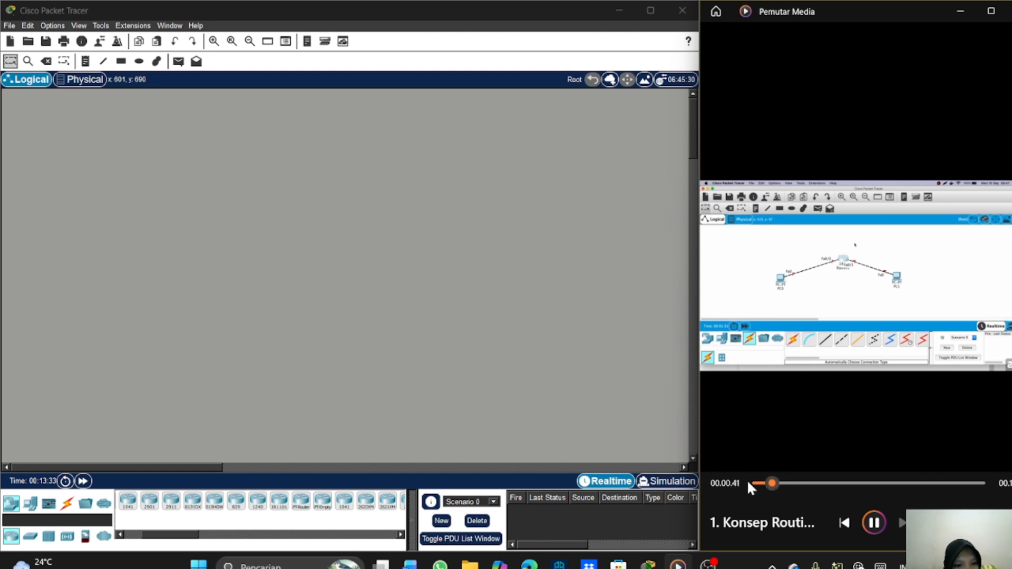
click(763, 482)
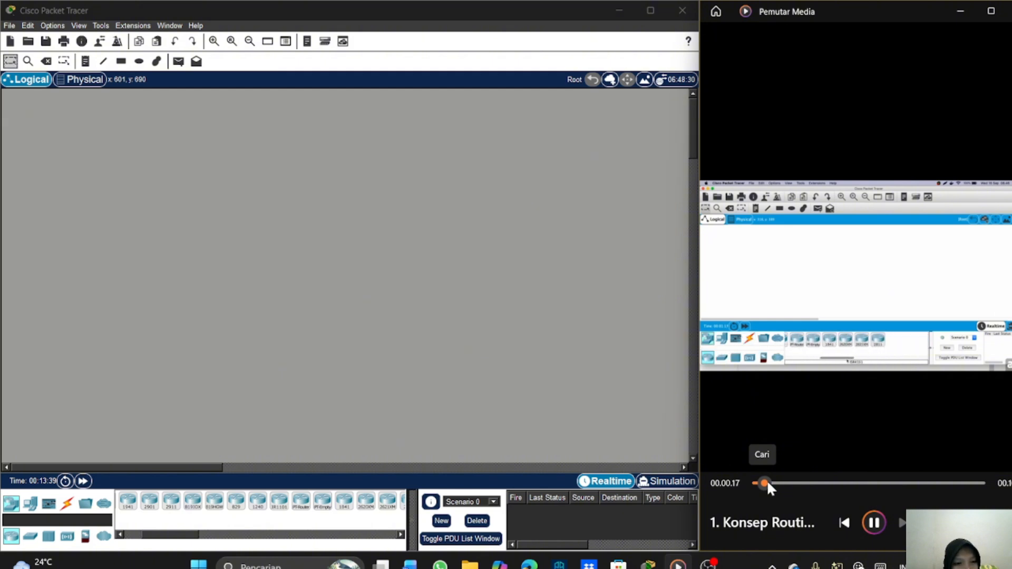
click(873, 523)
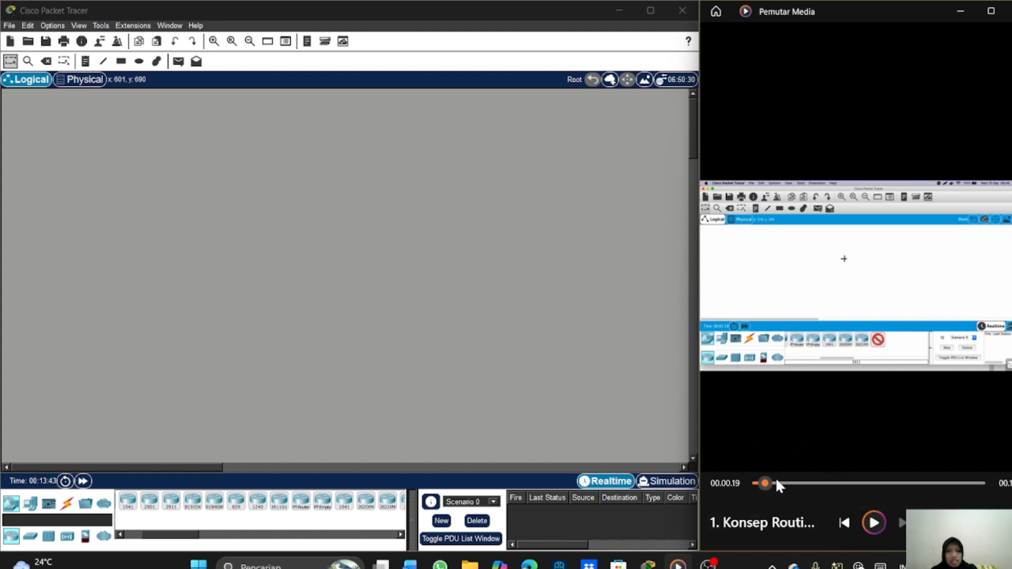
click(775, 480)
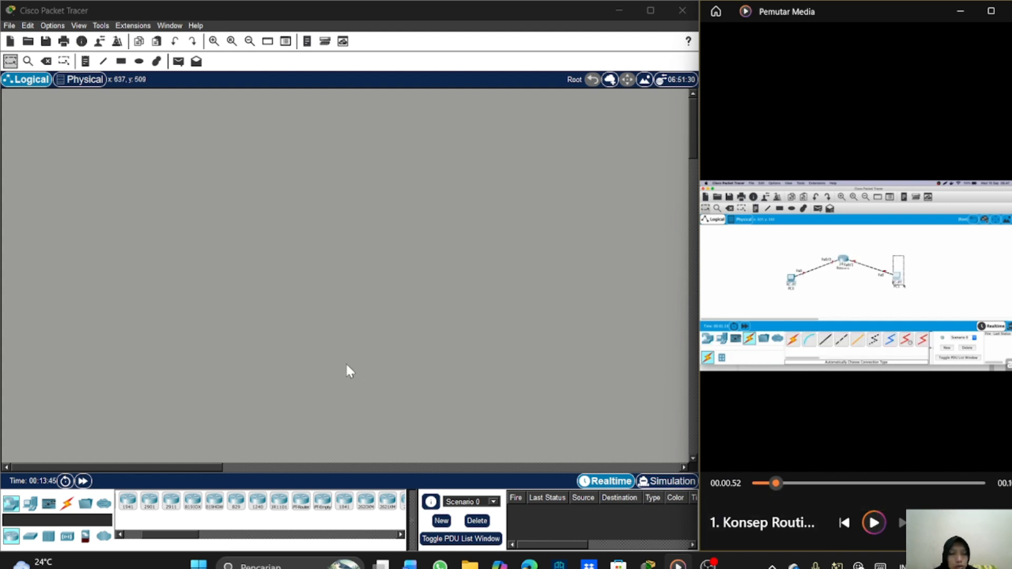
Place a 2811 router in the upper middle of the logical workspace
scroll(334, 501, down, 3)
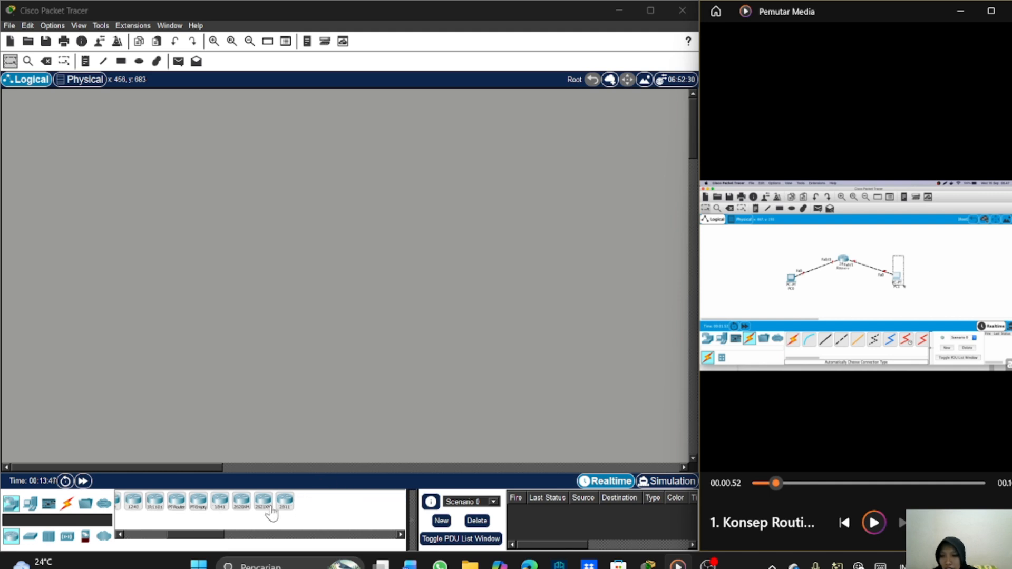
click(286, 505)
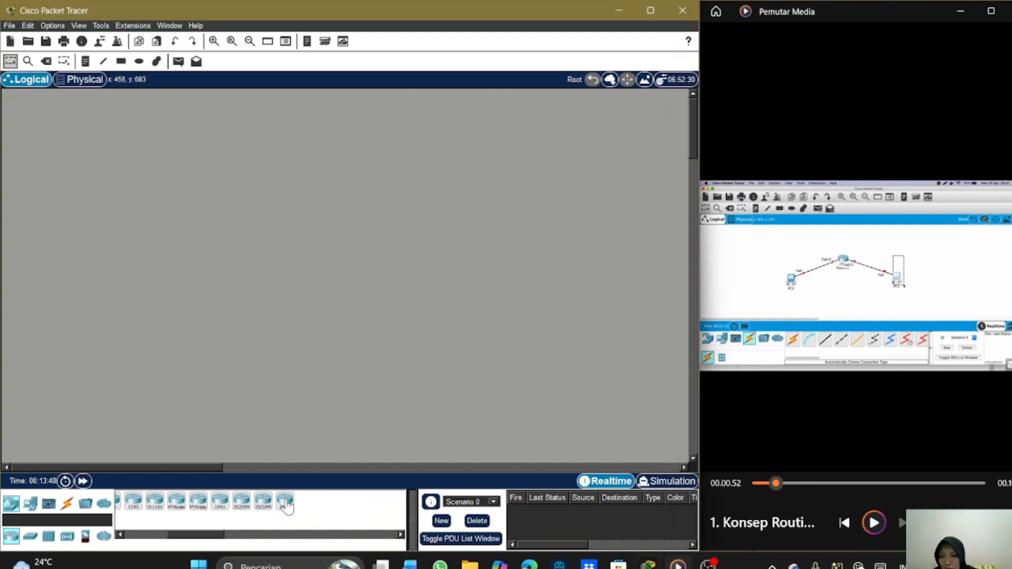
click(314, 213)
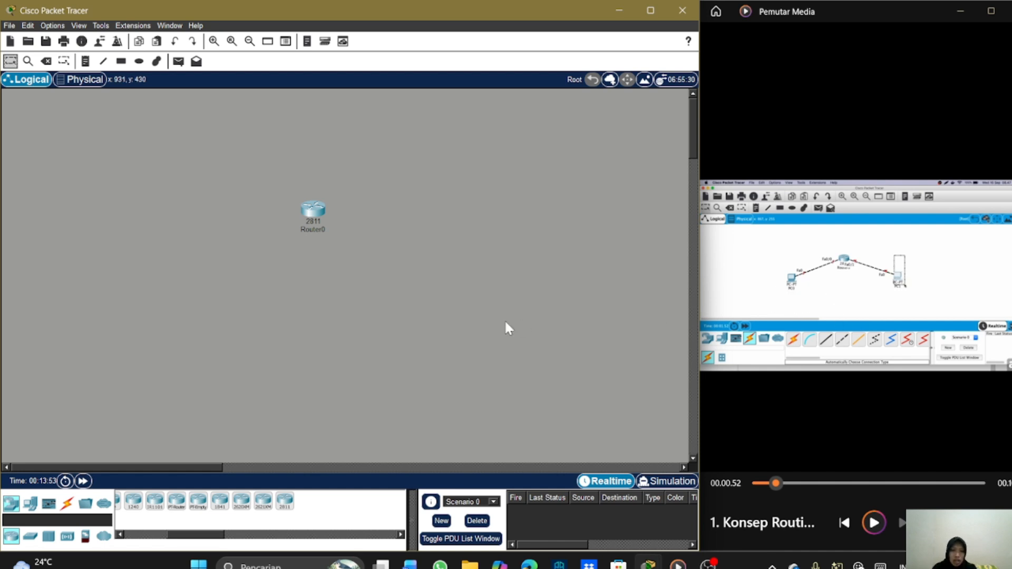
Place two PCs in the workspace, one below each side of the router
click(31, 504)
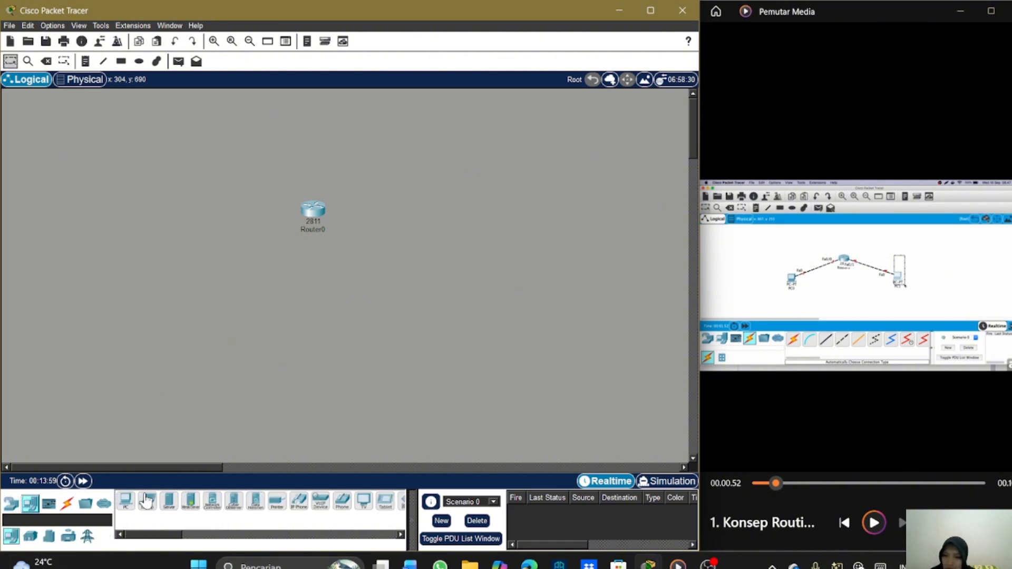
click(126, 503)
click(184, 326)
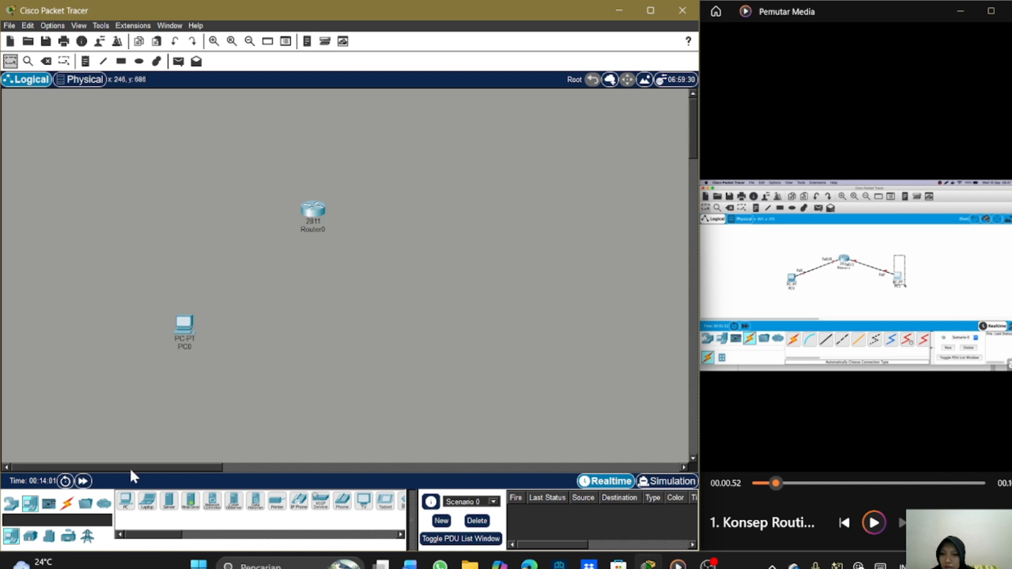
click(125, 503)
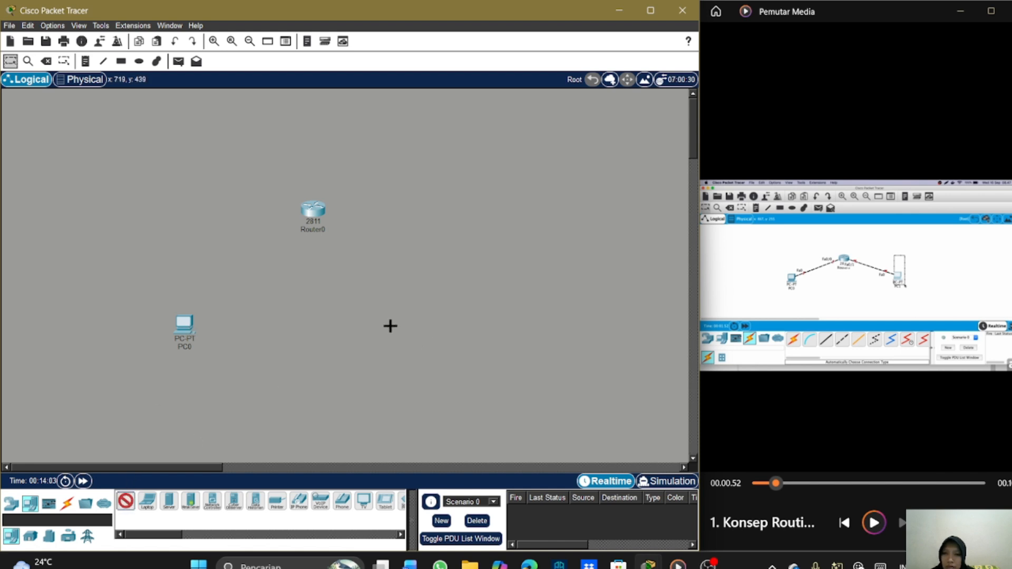
click(389, 326)
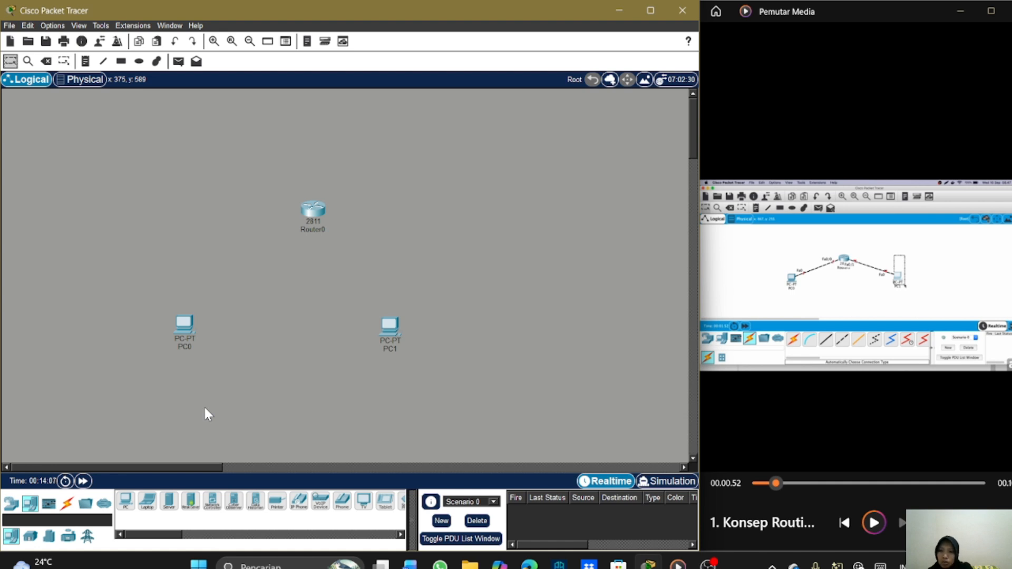
Connect PC0 to the router using the automatically chosen connection type
click(69, 504)
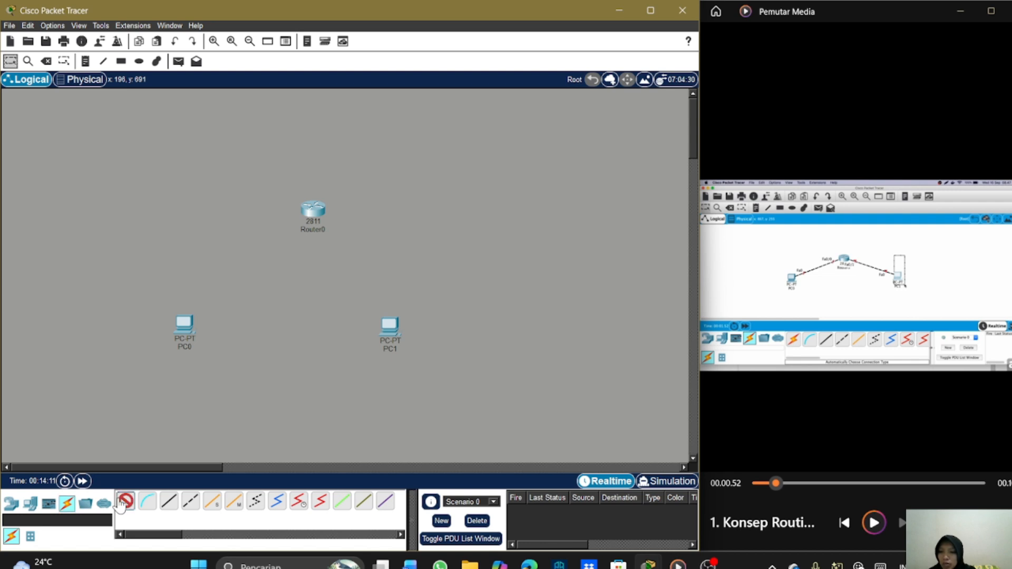
click(121, 502)
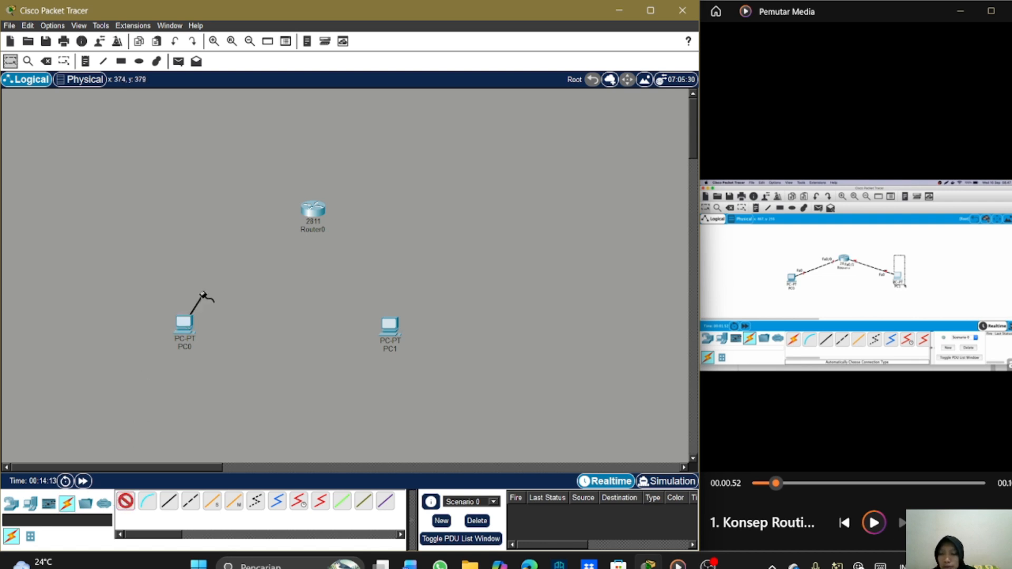
click(184, 323)
click(313, 210)
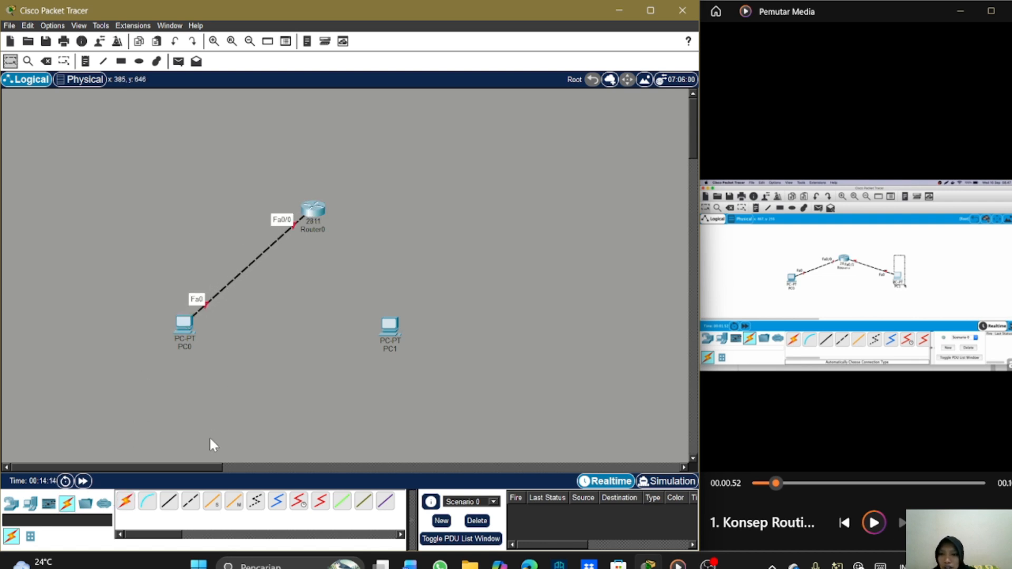
Connect PC1 to the router with an automatically chosen connection and shift PC1 slightly outward
click(130, 500)
click(380, 316)
click(311, 211)
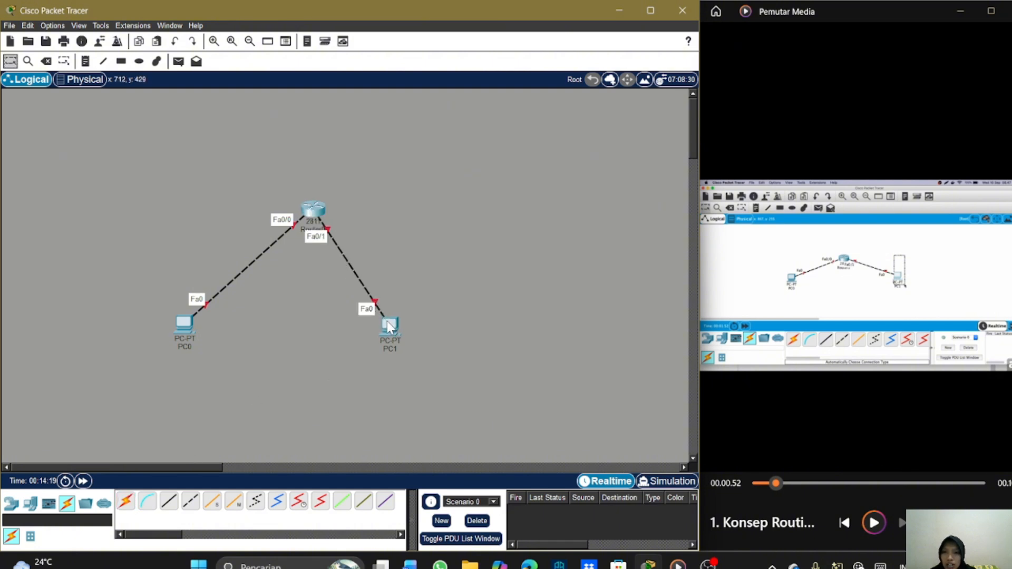
drag(389, 327, 407, 319)
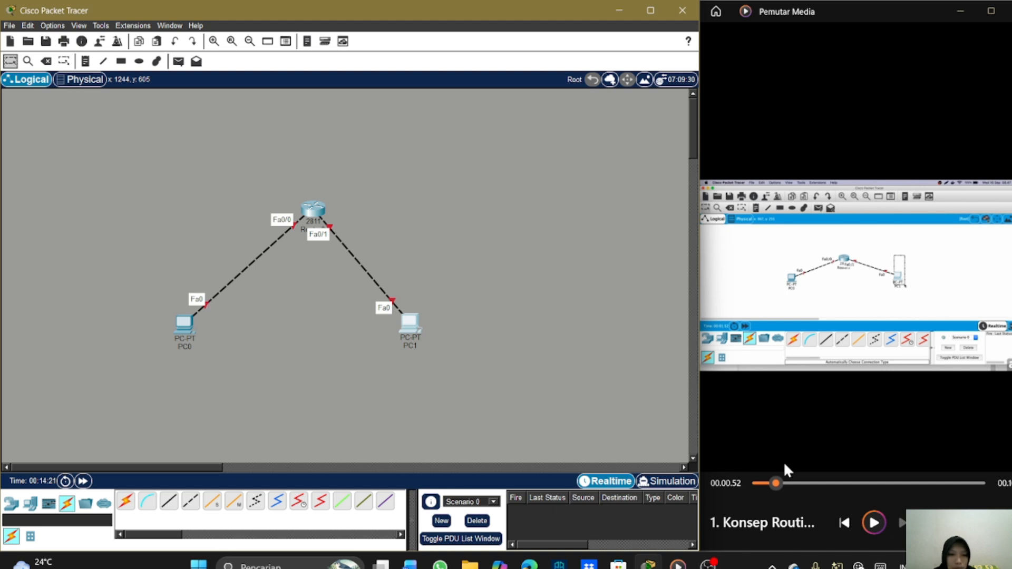
Skip through the tutorial video and move to 01.06 to view the network address labels under the PCs
click(783, 482)
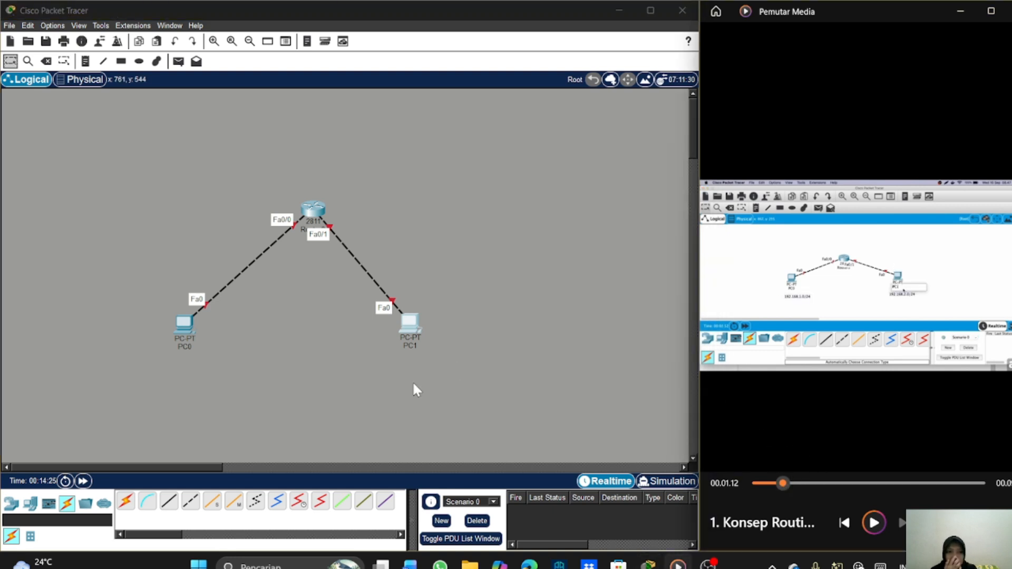
click(792, 482)
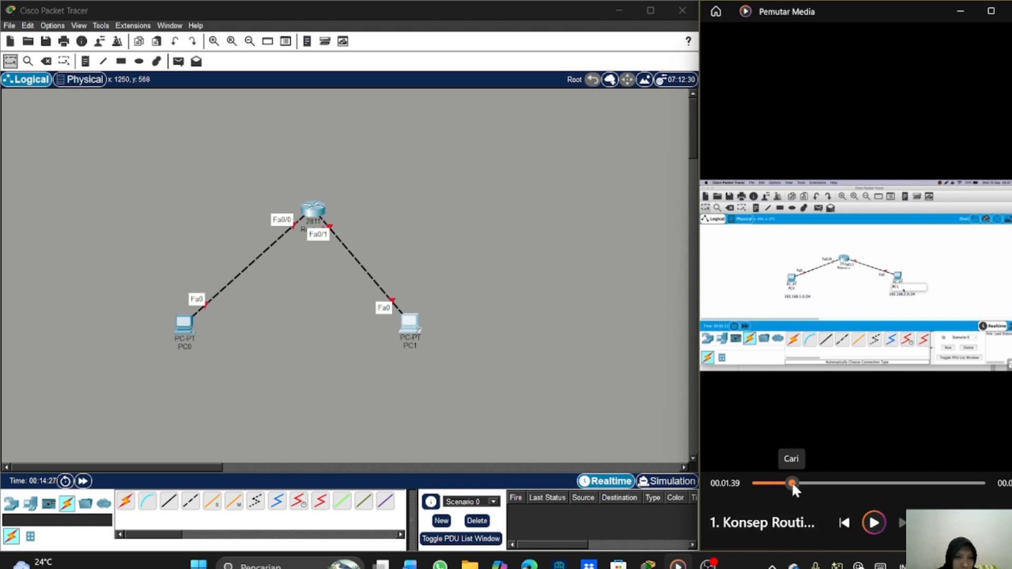
click(779, 482)
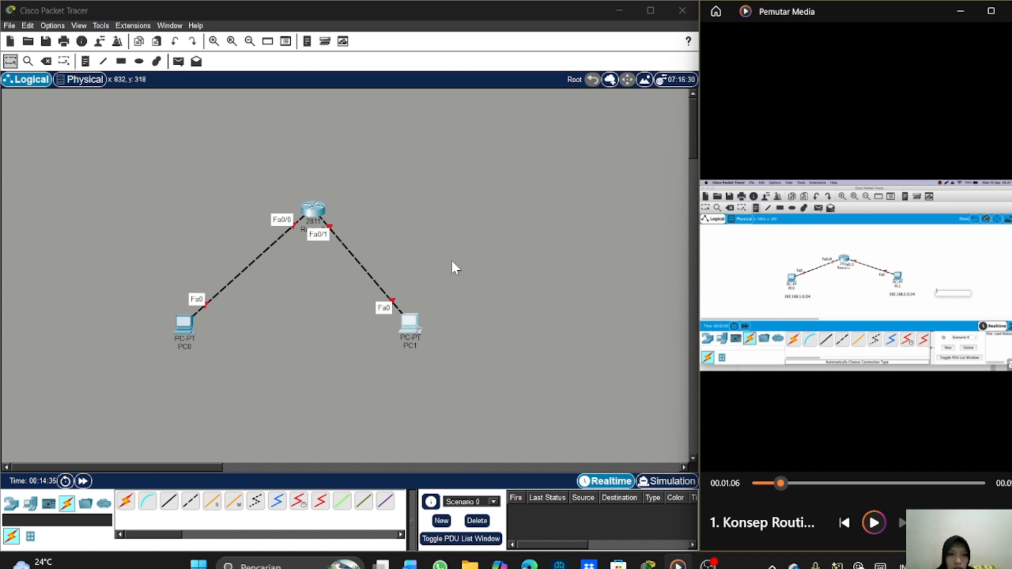
Add a text note reading 192.168.1.0/24 in the workspace below PC0
click(86, 61)
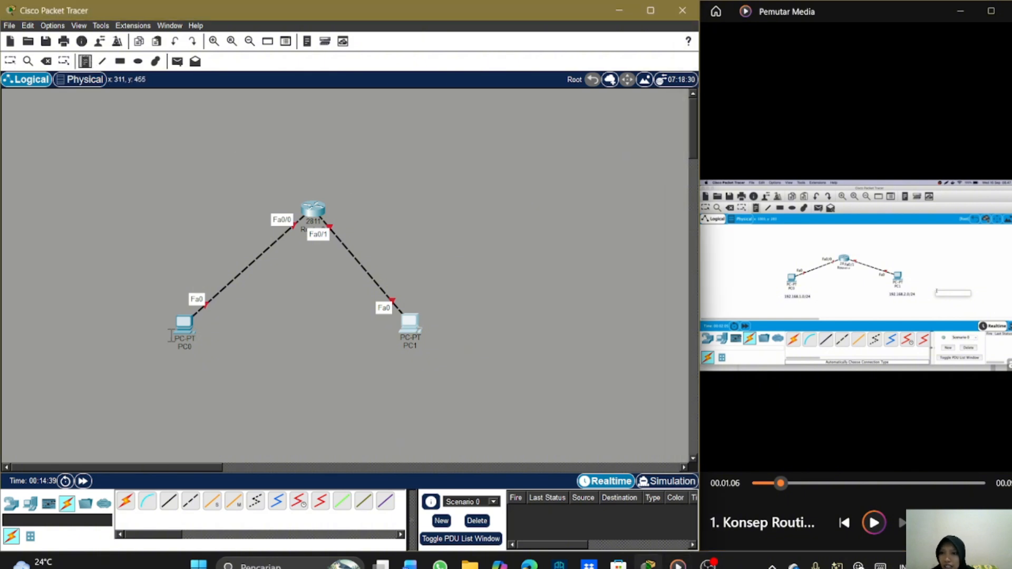
click(165, 366)
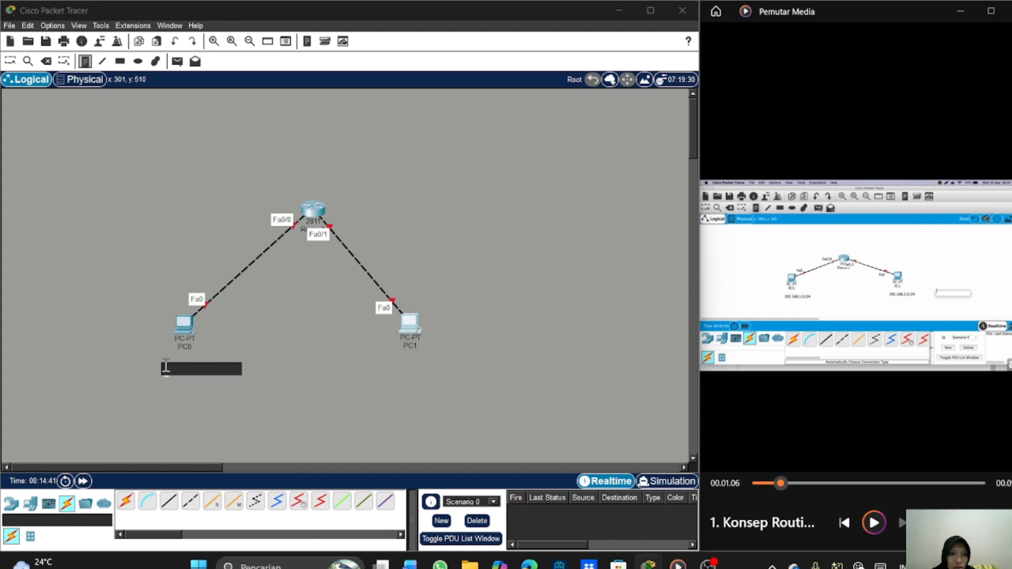
text(1)
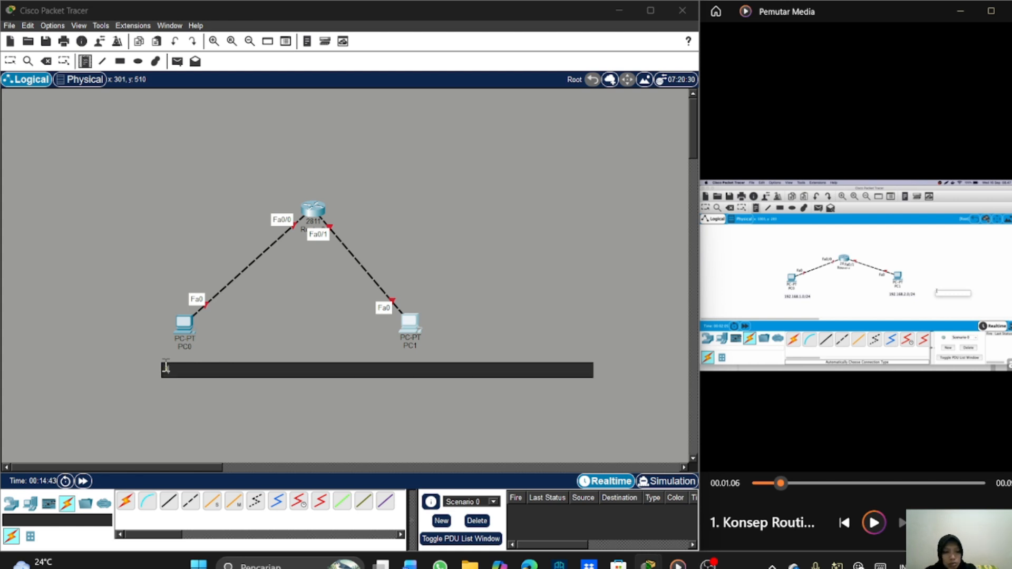
text(92)
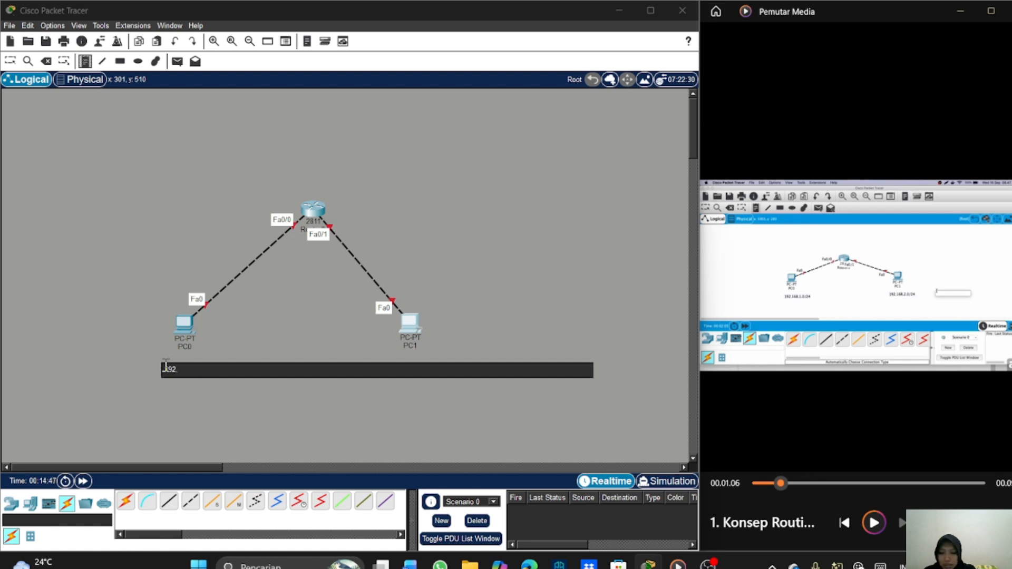
text(.168)
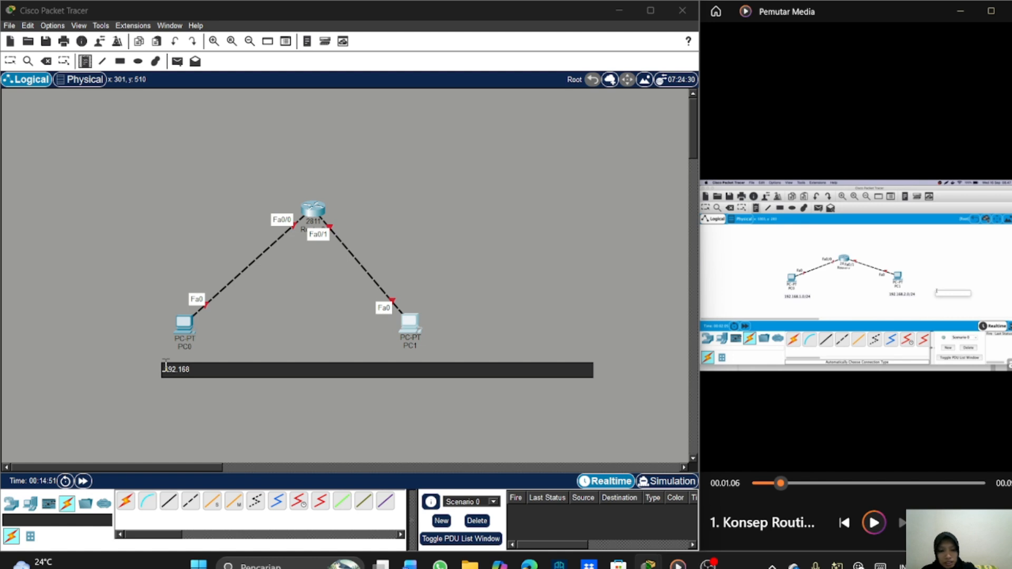
text(.1.)
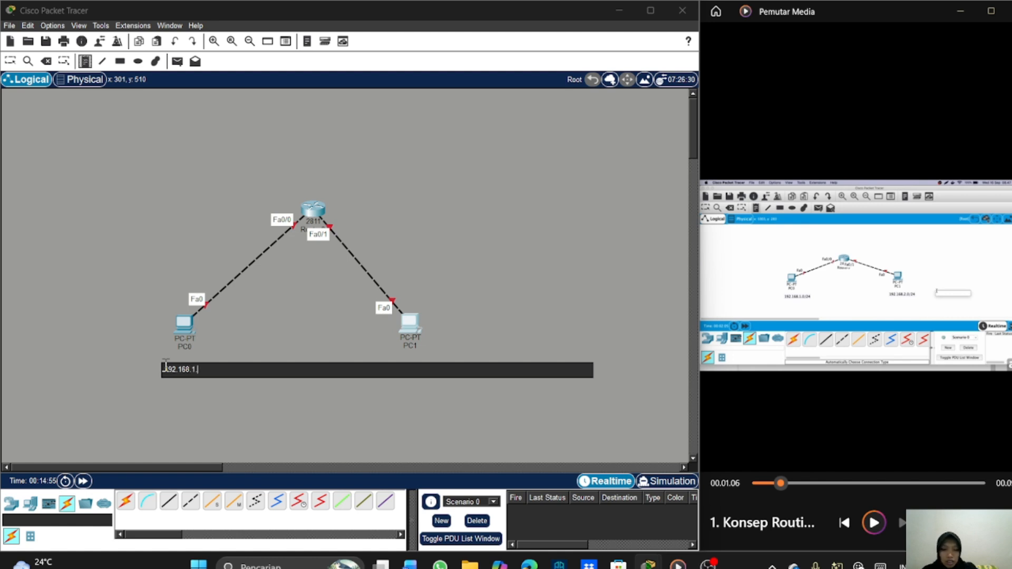
text(0/)
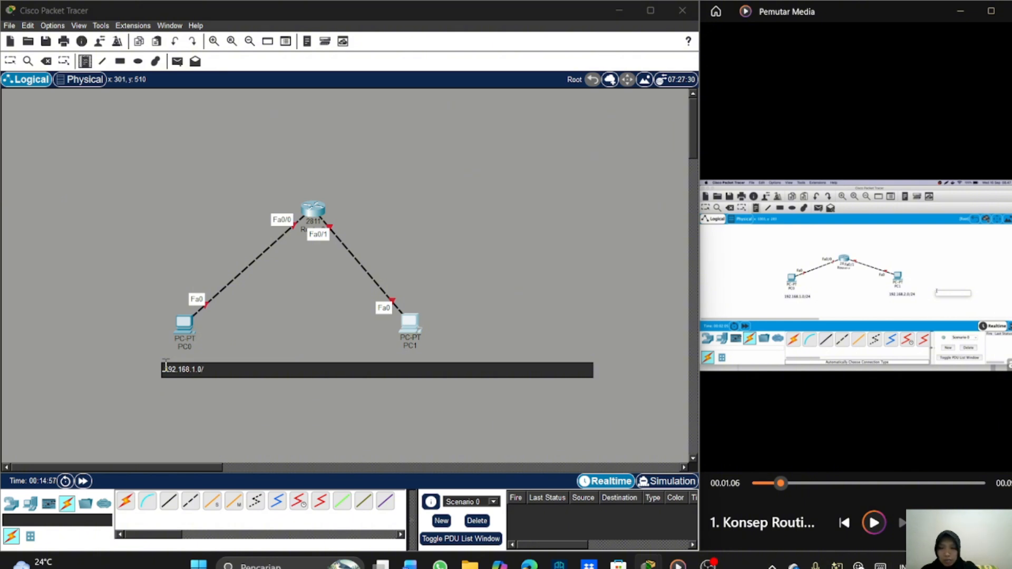
text(24)
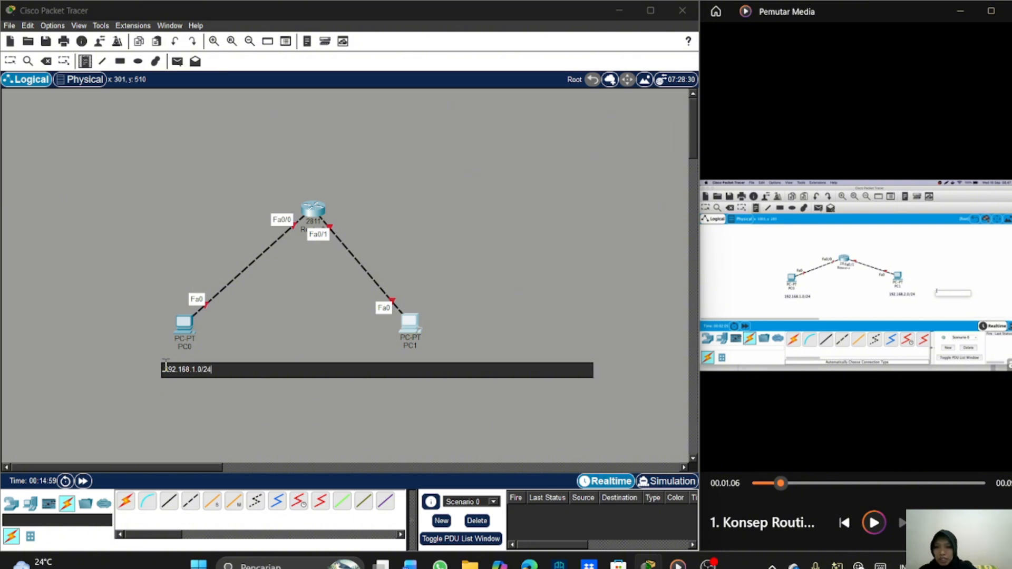
Add a text note reading 192.168.2.0/24 in the workspace beside PC1
click(435, 354)
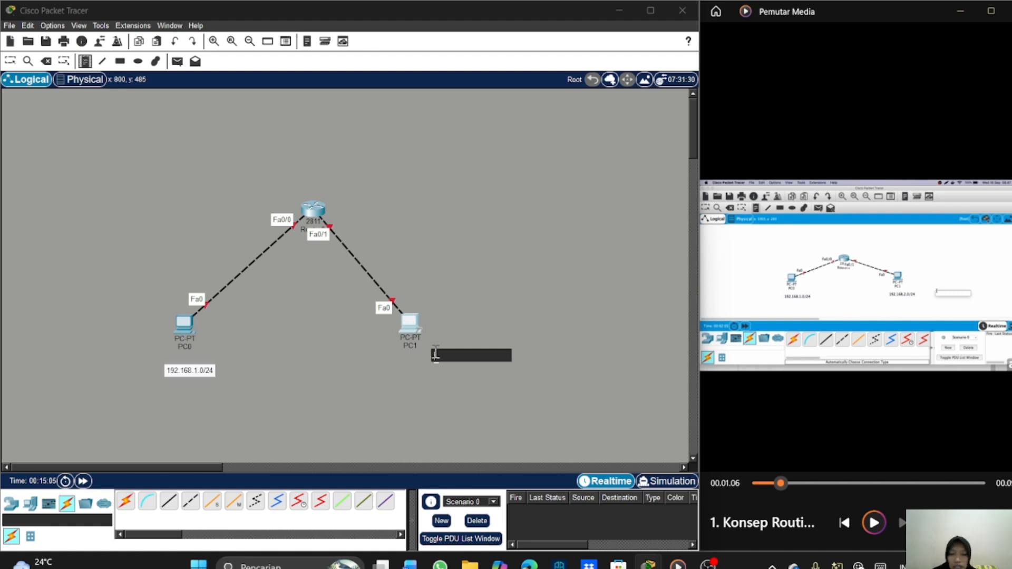
text(192)
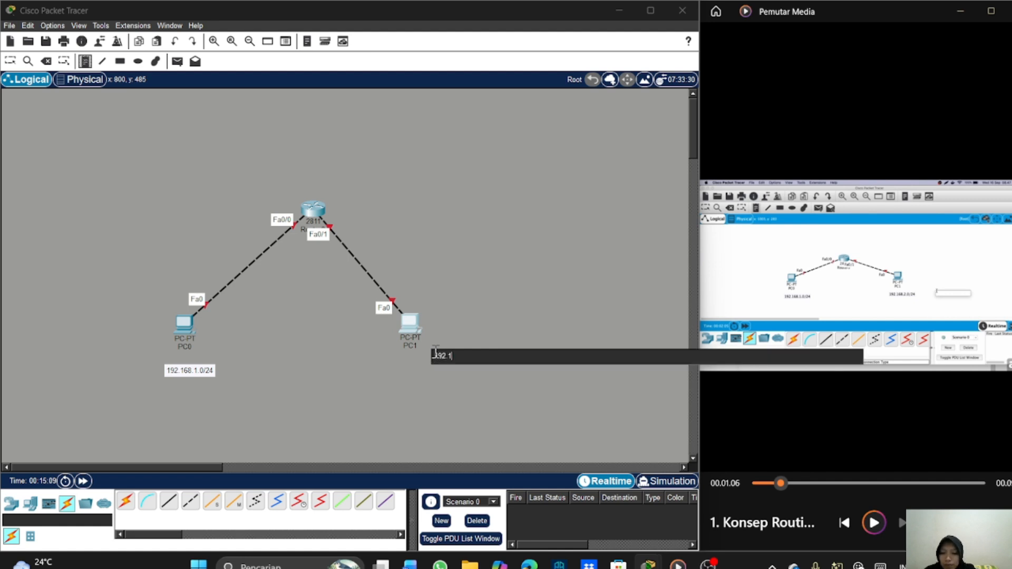
text(.1)
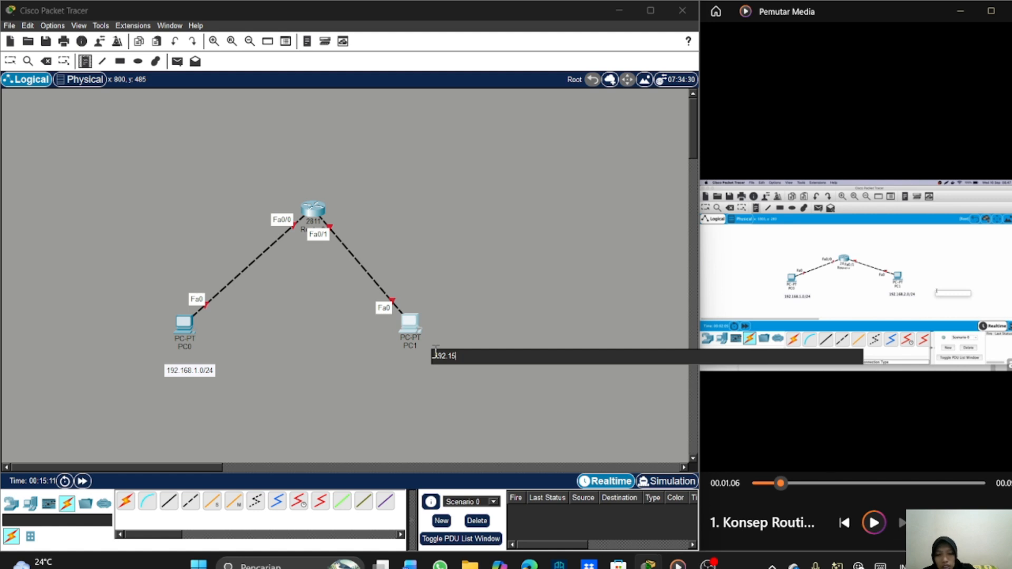
text(566)
key(BackSpace)
key(BackSpace)
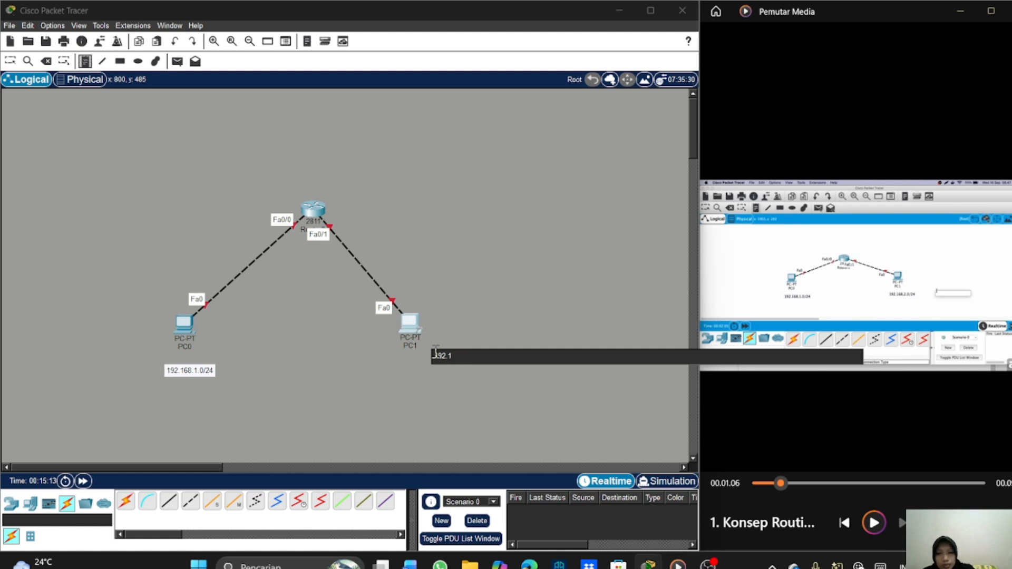
text(68)
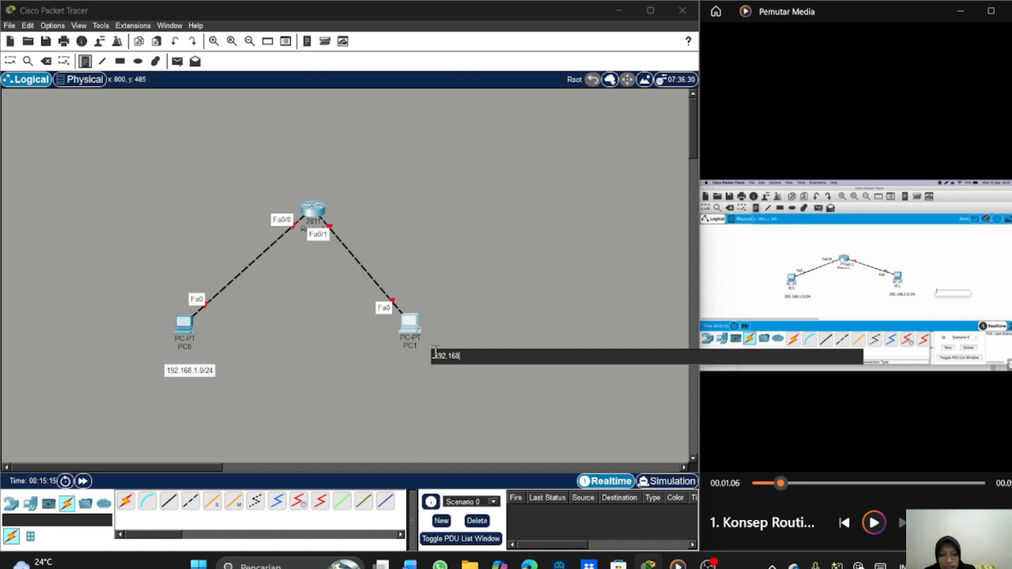
text(.1.2)
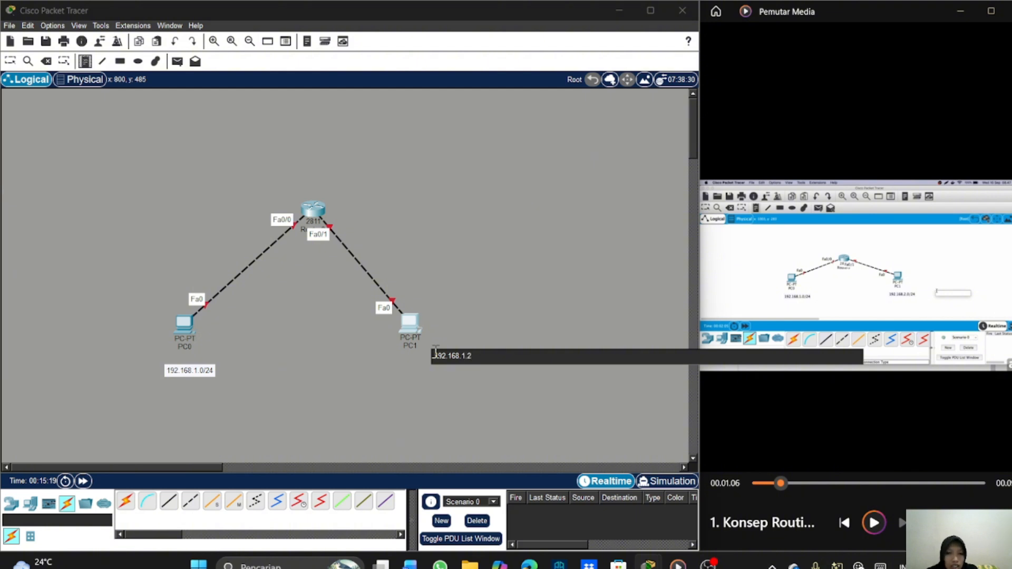
key(BackSpace)
key(BackSpace)
key(BackSpace)
text(2)
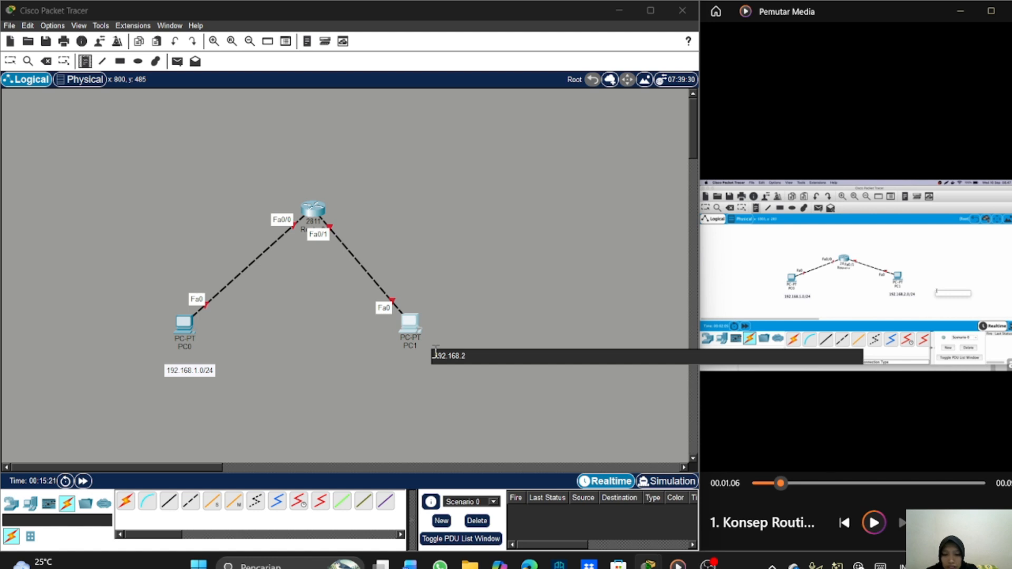
text(.1/)
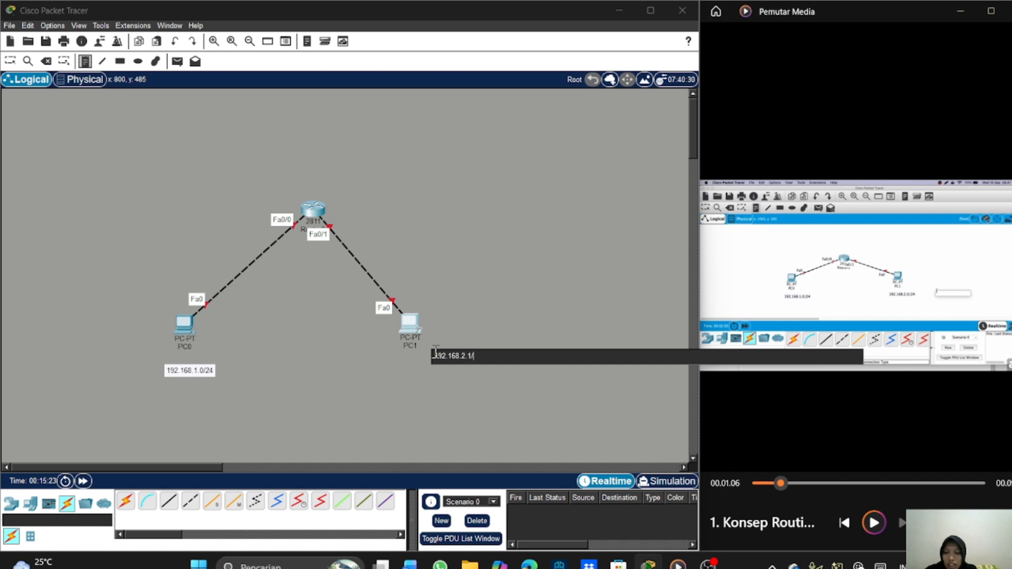
key(BackSpace)
key(BackSpace)
text(.0/)
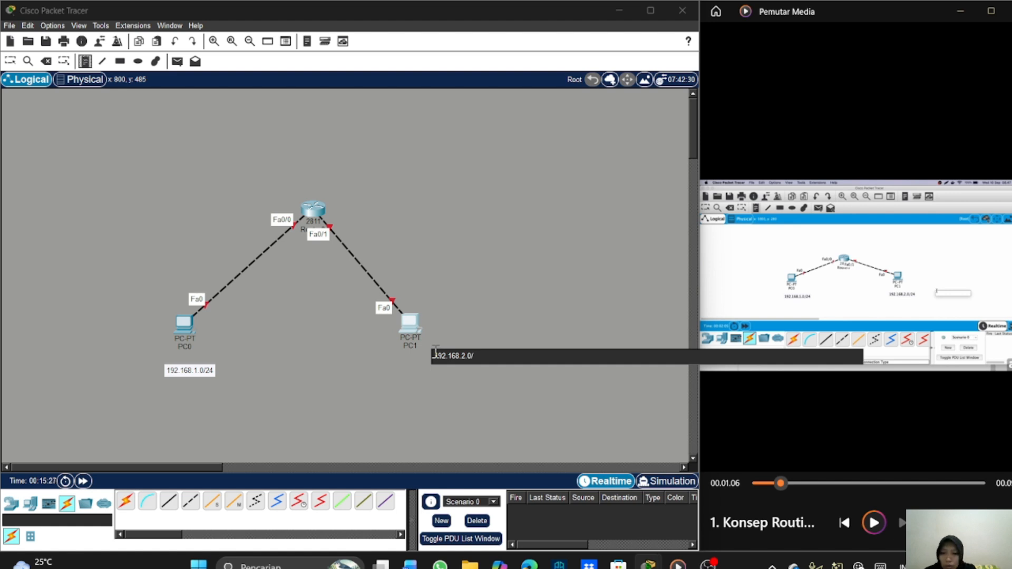
text(24)
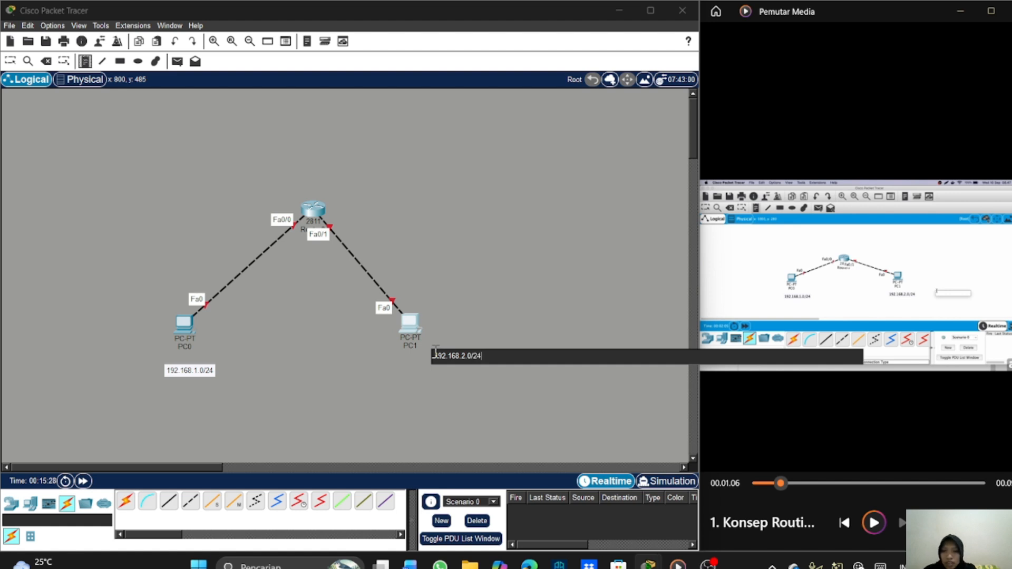
click(436, 410)
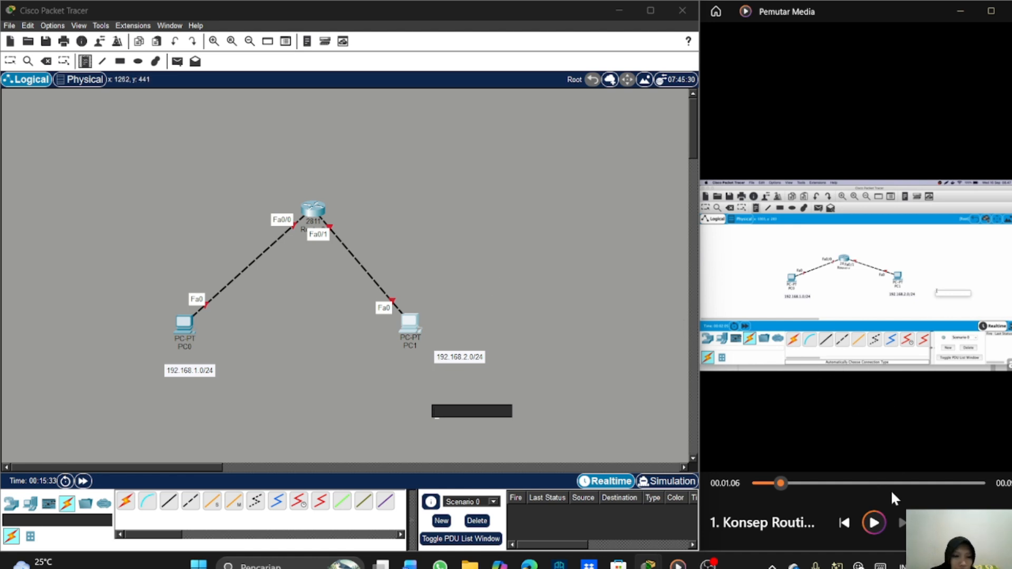
Skip through the tutorial video in the media player and play it from 00.46 to review the topology layout
click(789, 484)
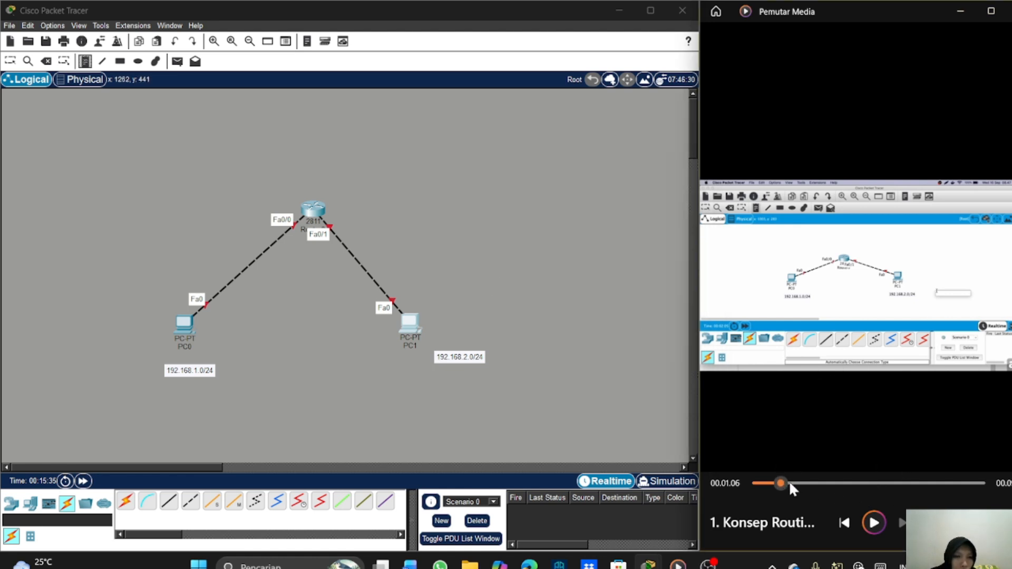
click(798, 480)
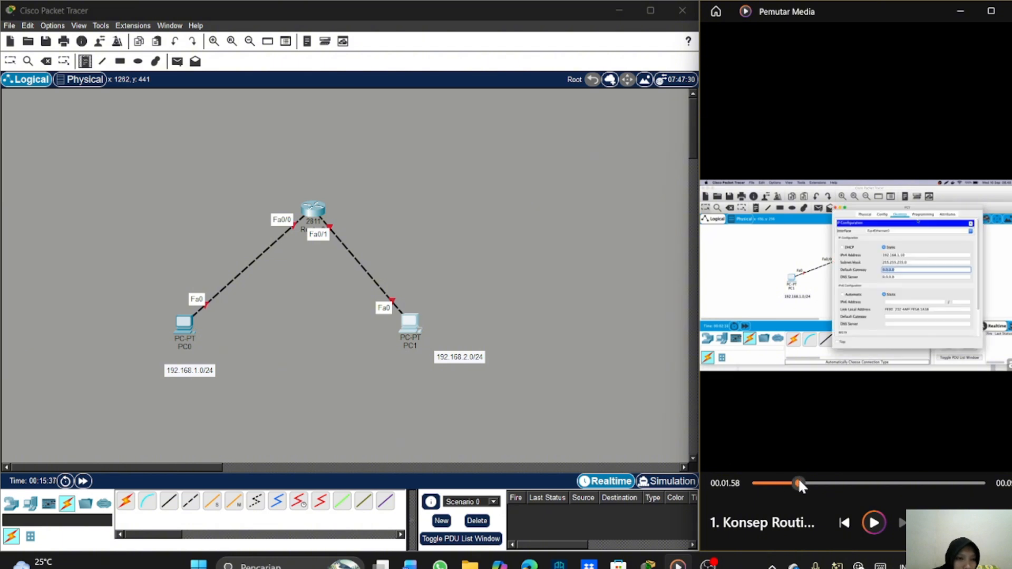
click(782, 482)
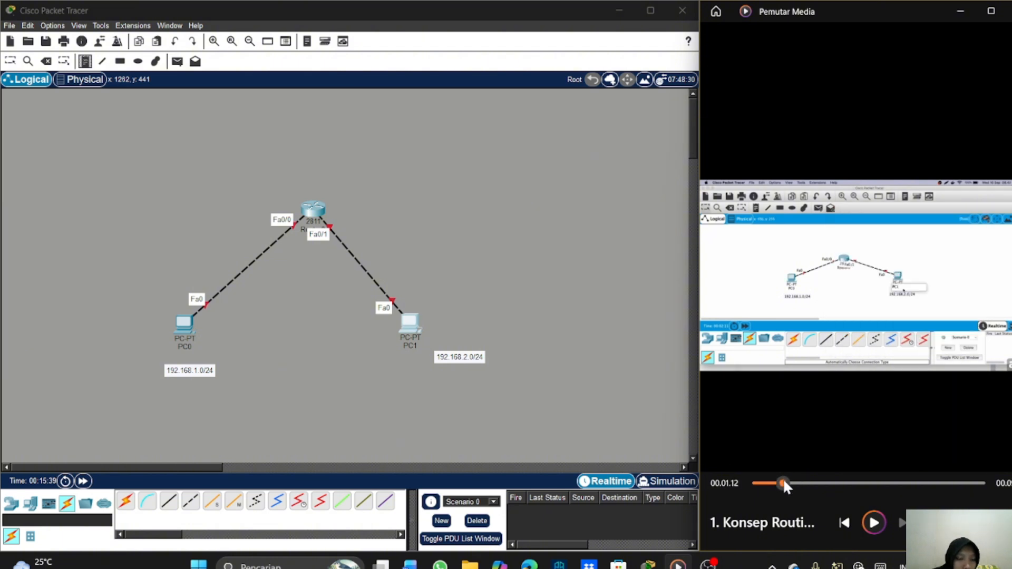
click(775, 481)
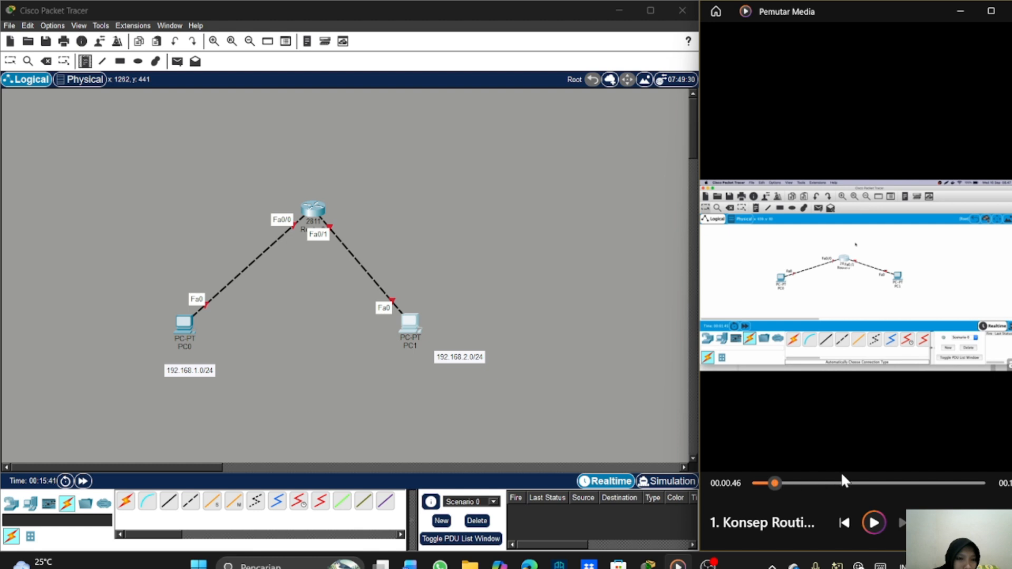
click(873, 522)
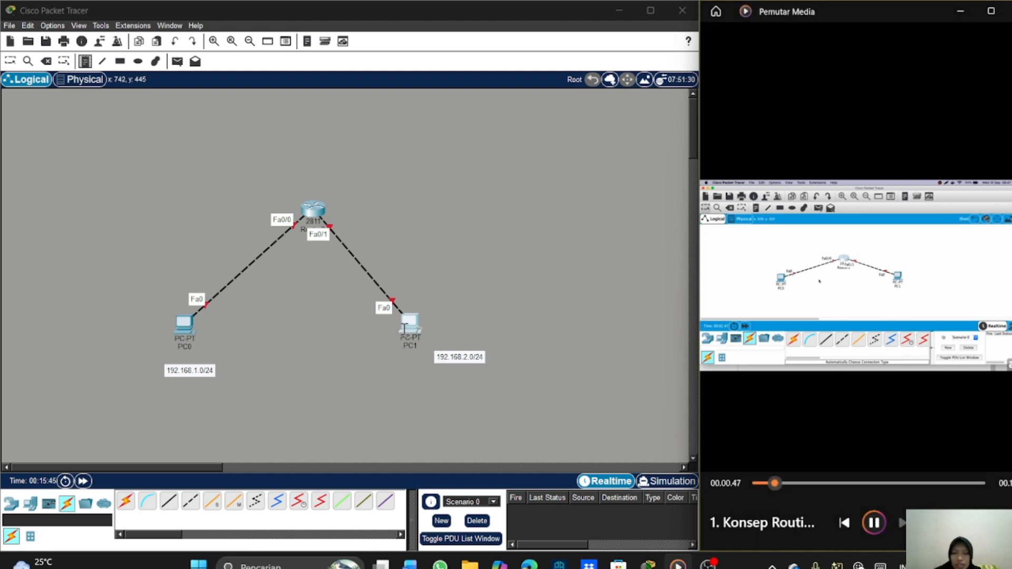
Spread PC0 and PC1 farther outward from the router and move each network address note above its PC
click(421, 272)
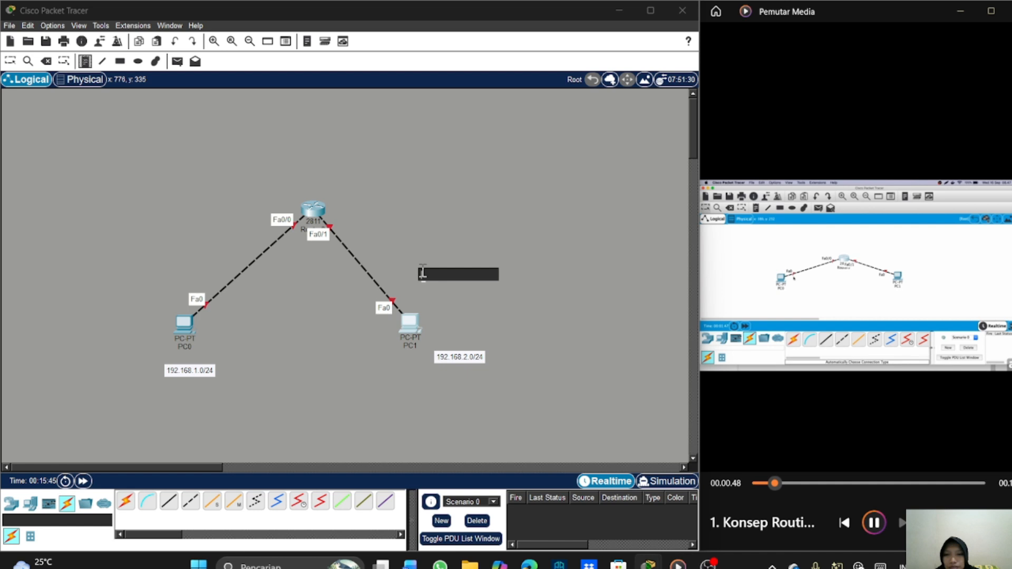
click(10, 61)
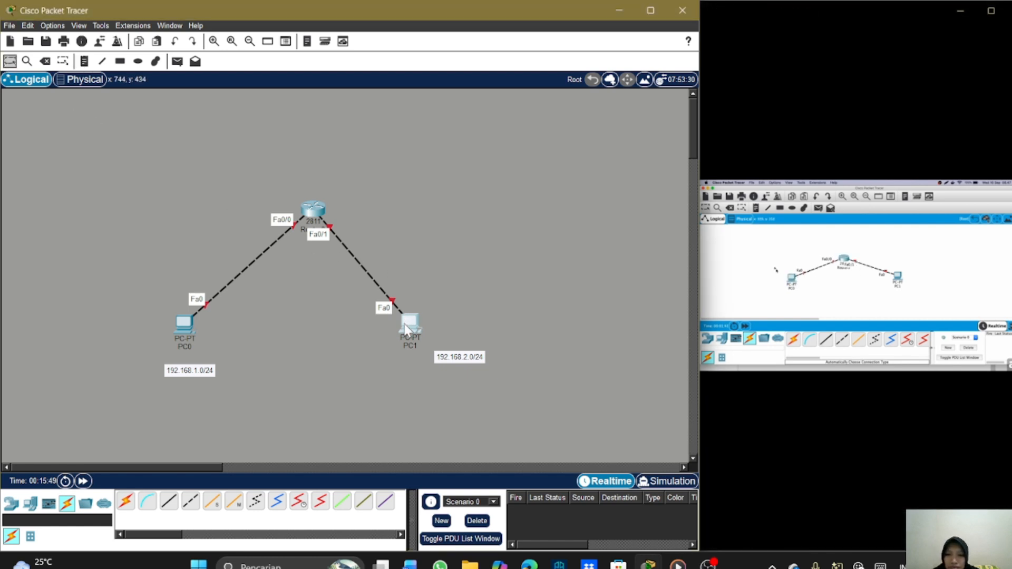
drag(409, 322, 448, 318)
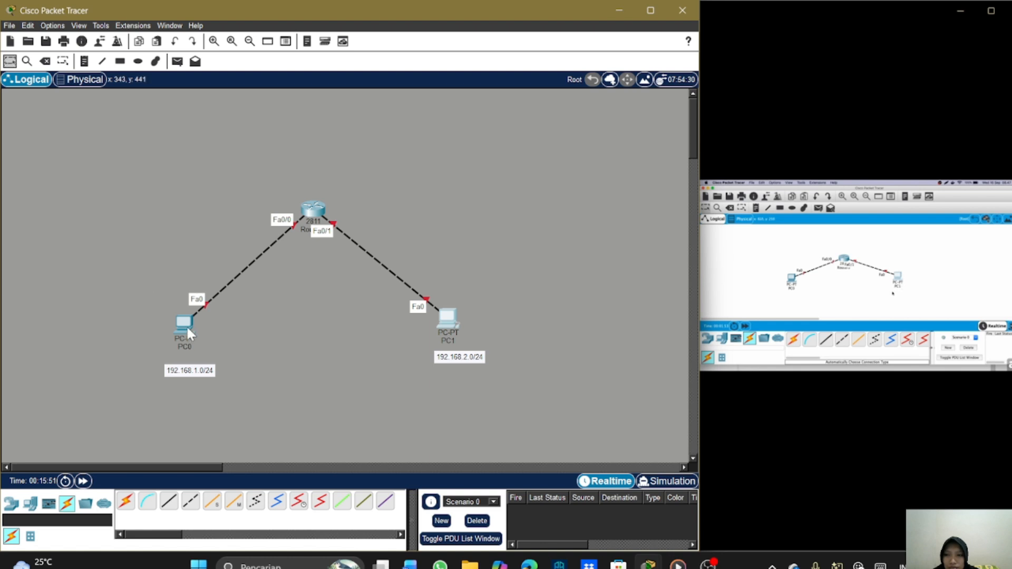
drag(185, 323, 166, 303)
drag(183, 369, 142, 262)
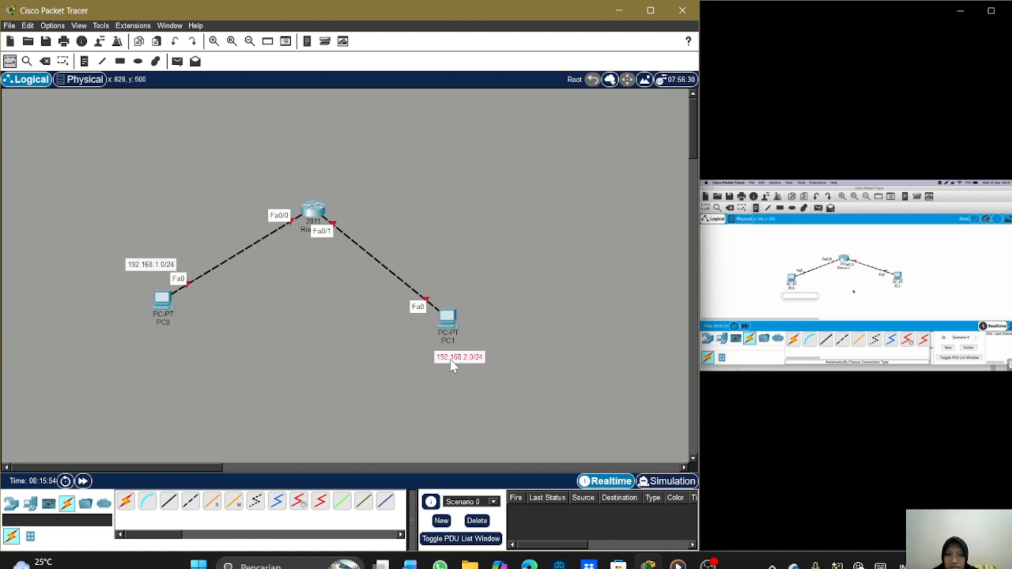
drag(450, 359, 462, 288)
Advance the tutorial video to the PC's IP configuration and pause it at 01.45
mouse_move(891, 440)
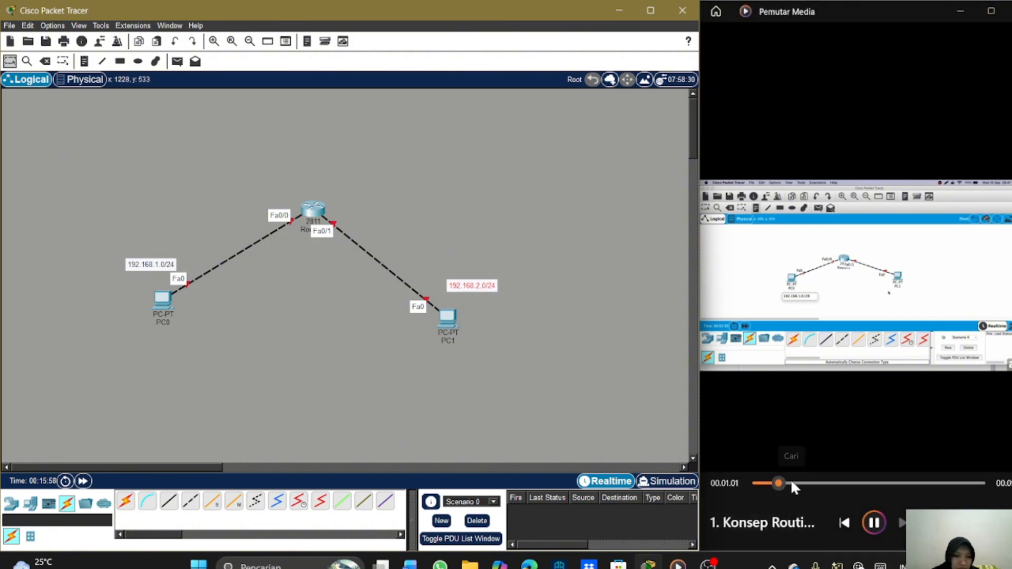
drag(780, 482, 789, 483)
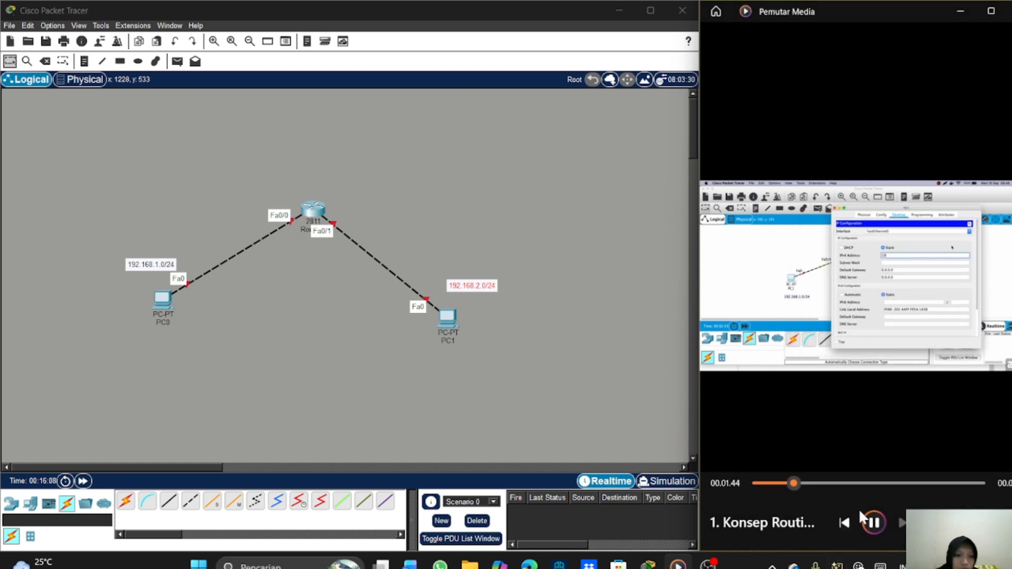
click(870, 521)
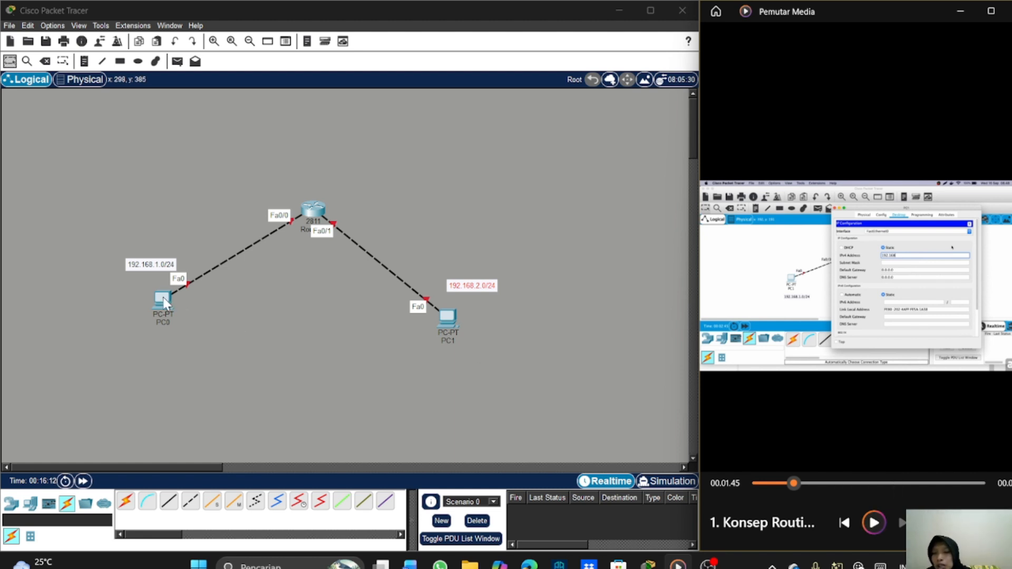
Open the IP configuration of PC0
click(165, 301)
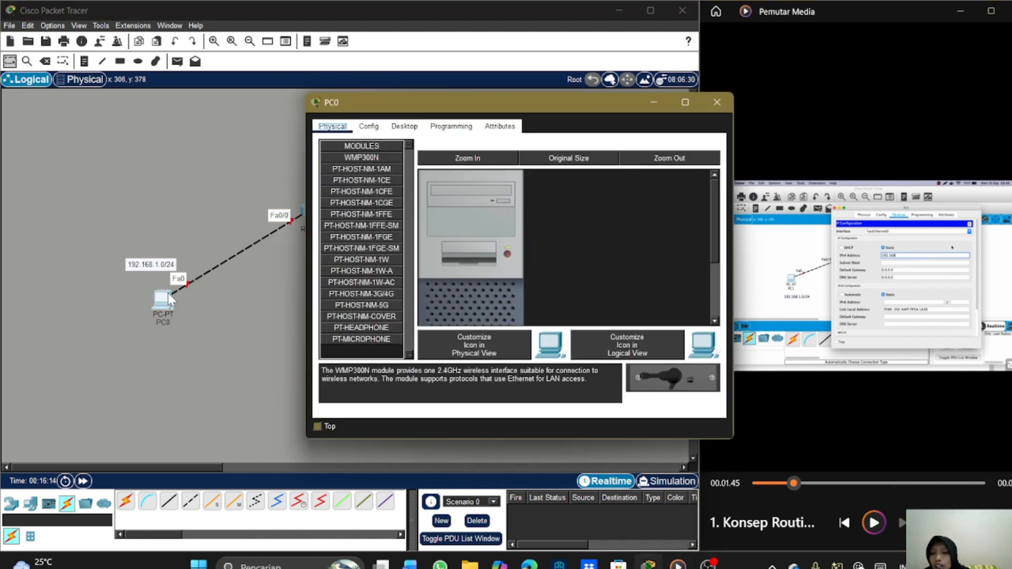
click(402, 128)
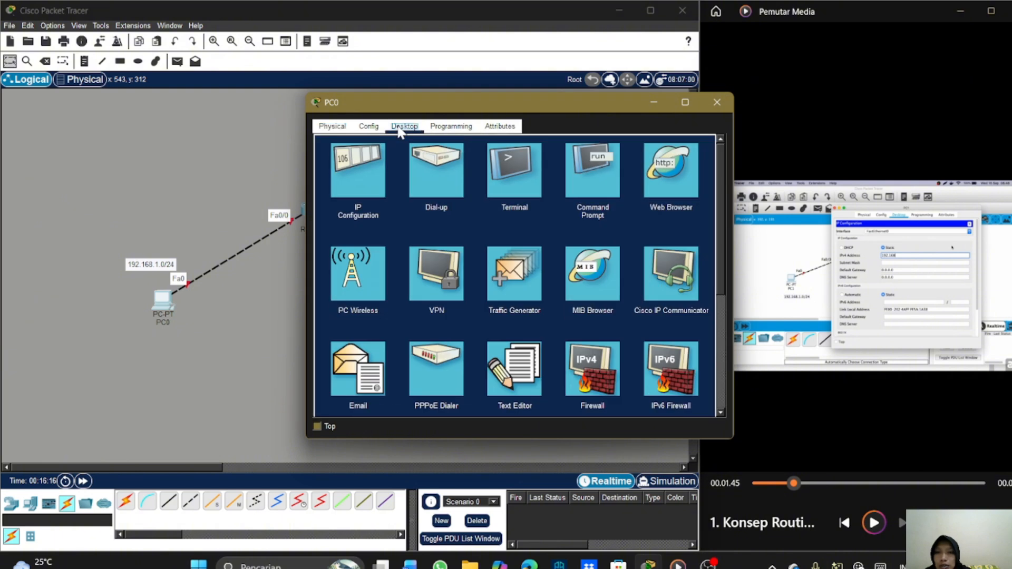
click(345, 178)
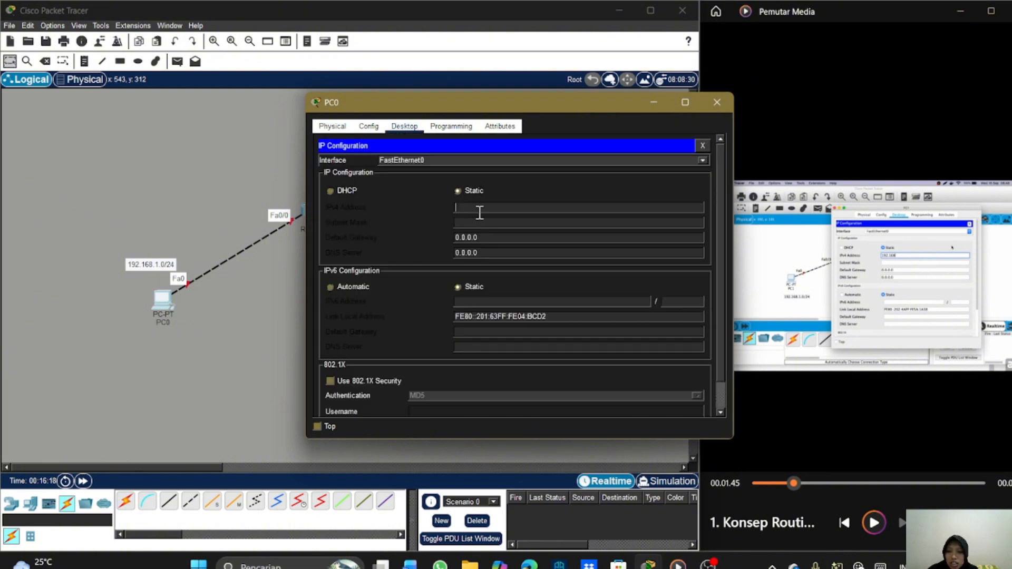
text(192)
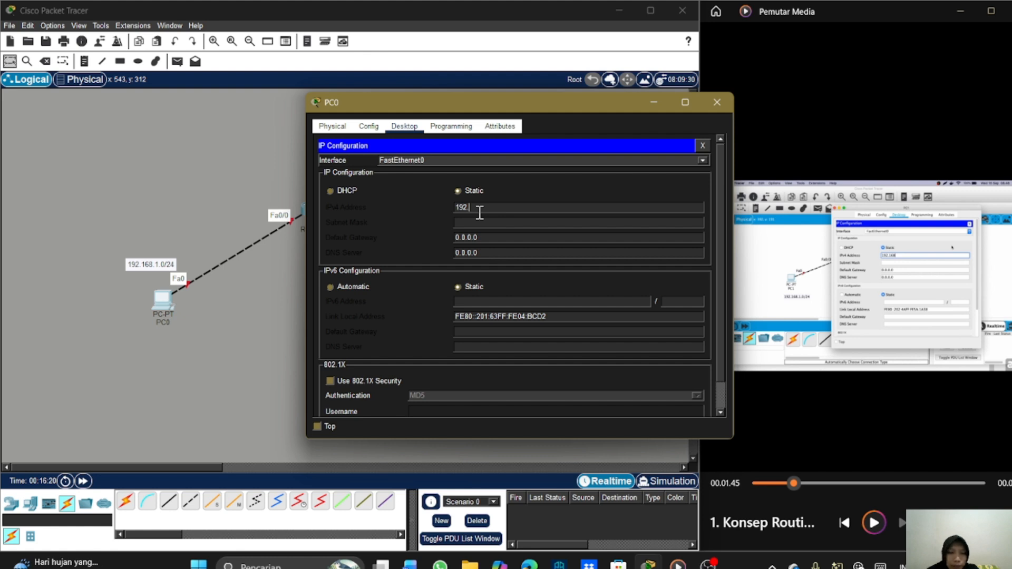
text(.1)
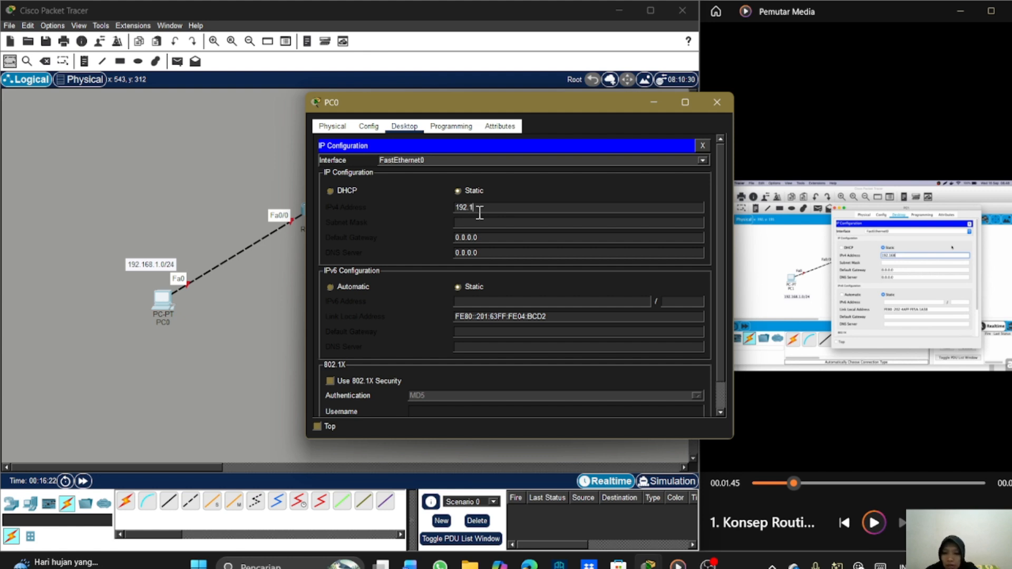
text(68)
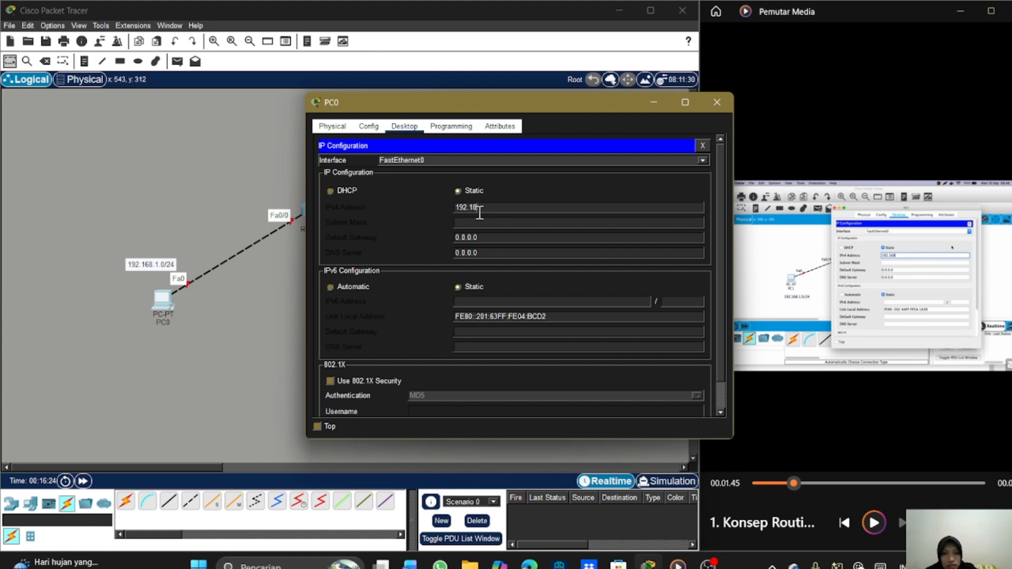
key(BackSpace)
text(68)
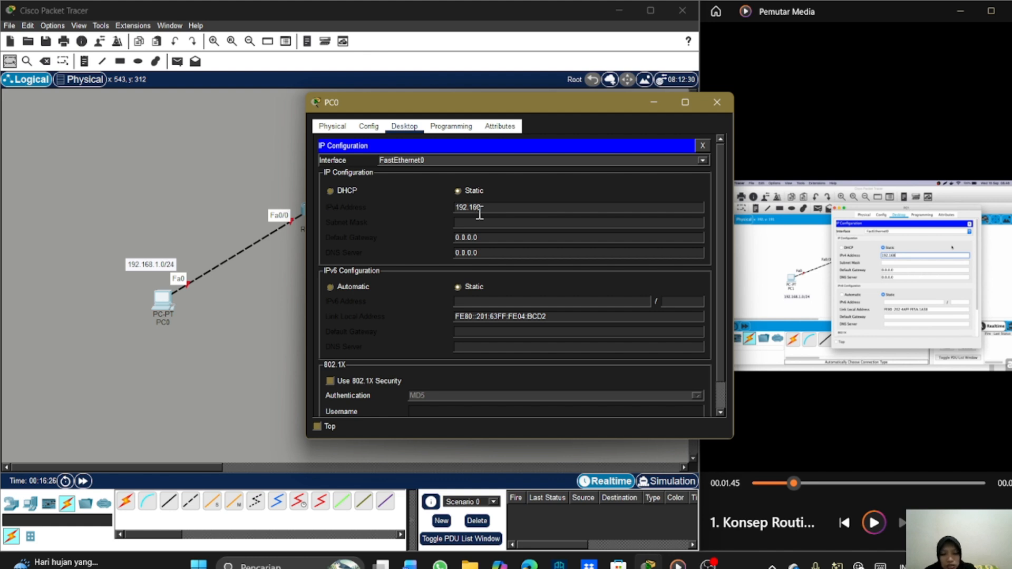
text(.)
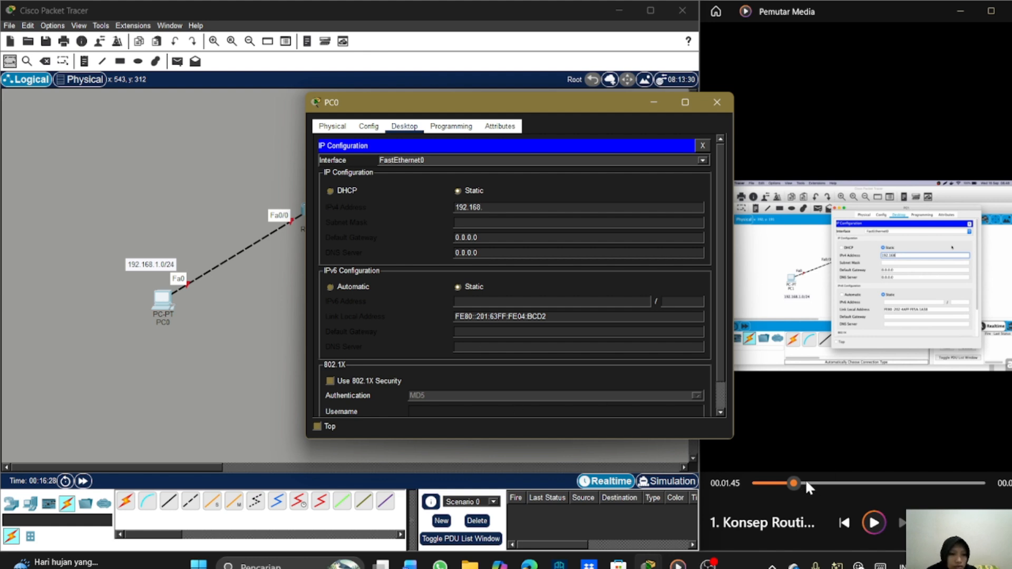
mouse_move(795, 479)
mouse_down()
mouse_move(808, 478)
mouse_move(799, 478)
mouse_up()
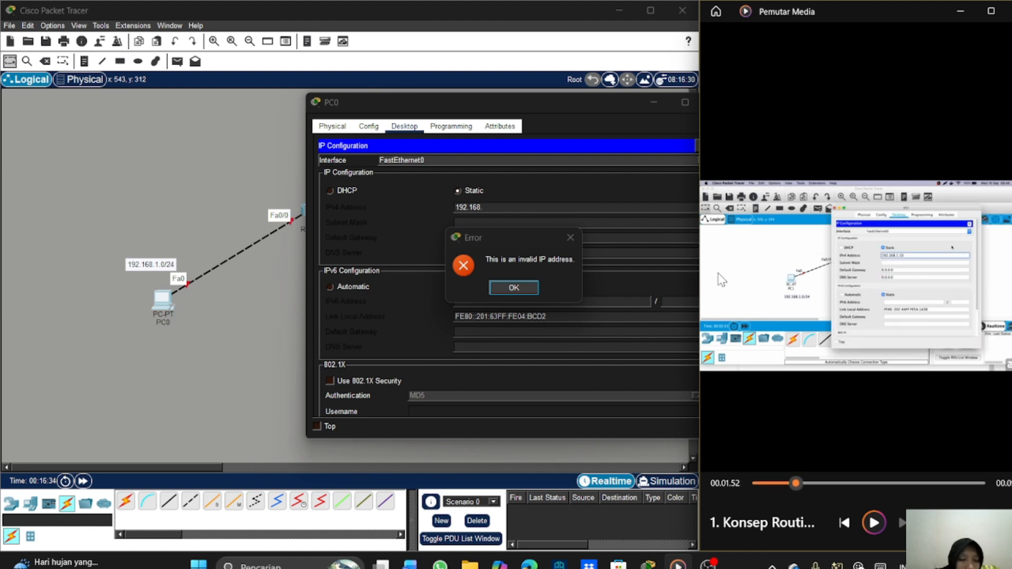
click(571, 238)
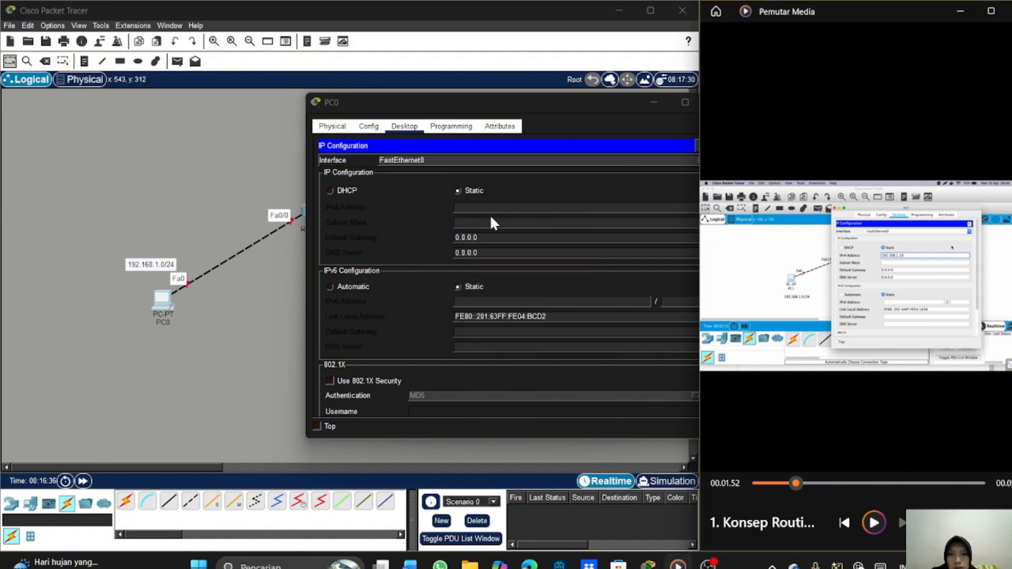
Set PC0's static IPv4 address to 192.168.1.10 with subnet mask 255.255.255.0, and return to the topology workspace
click(468, 210)
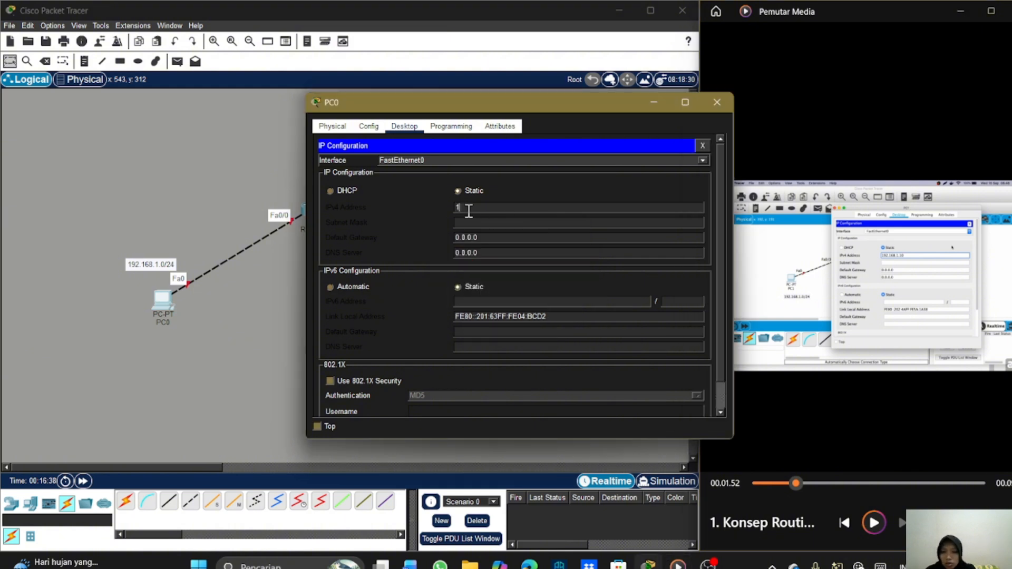
text(192.168)
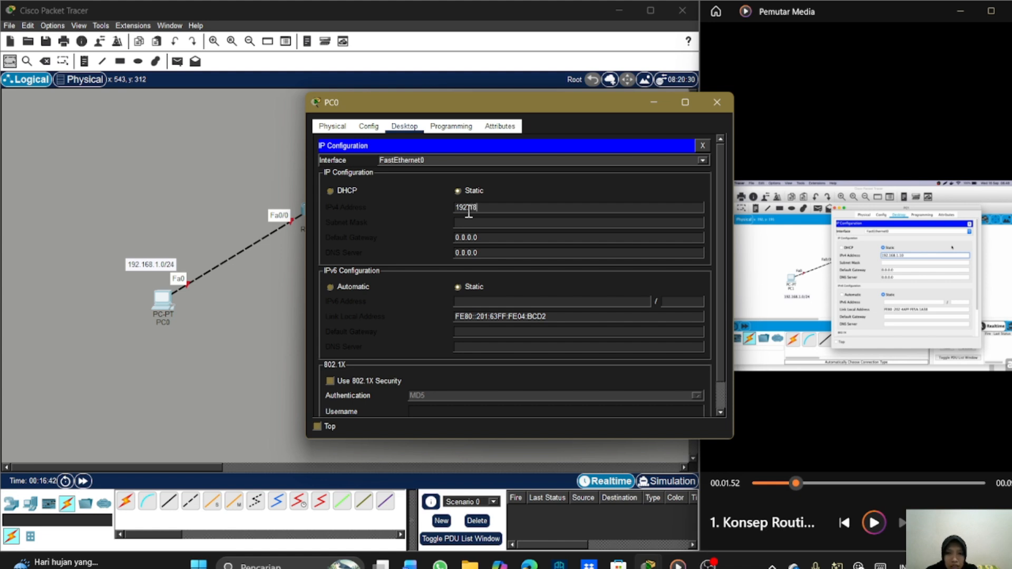
key(BackSpace)
text(68.1.10)
click(473, 222)
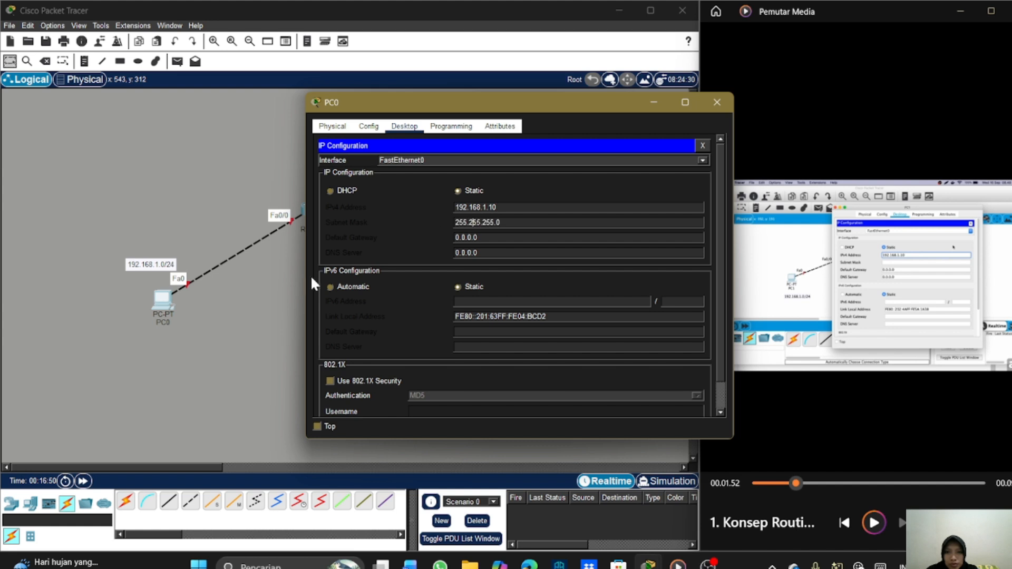
click(265, 366)
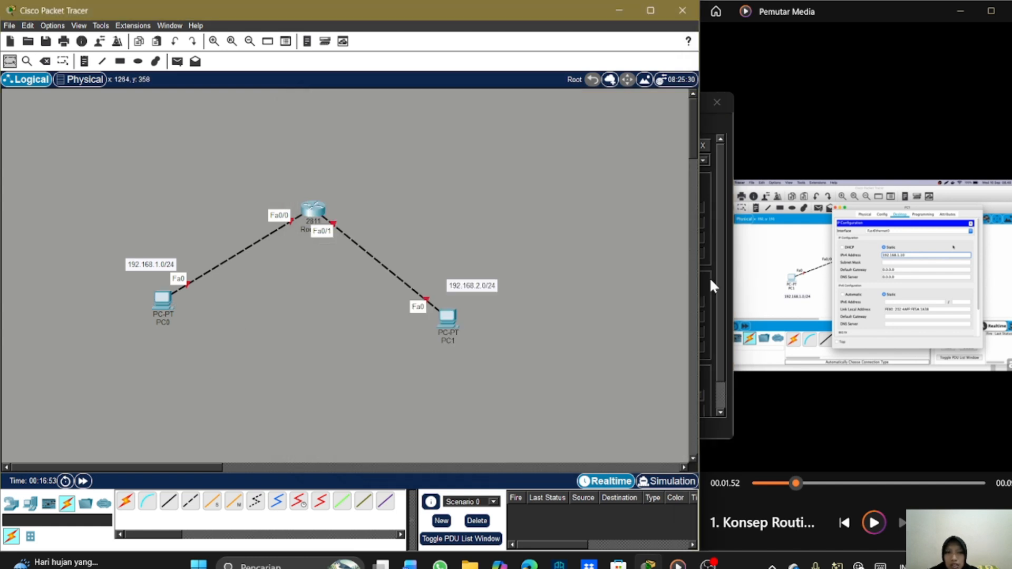
Play the tutorial video to 02.20 and add a text note reading 192.168.1.1 above the router's Fa0/0 label
click(875, 521)
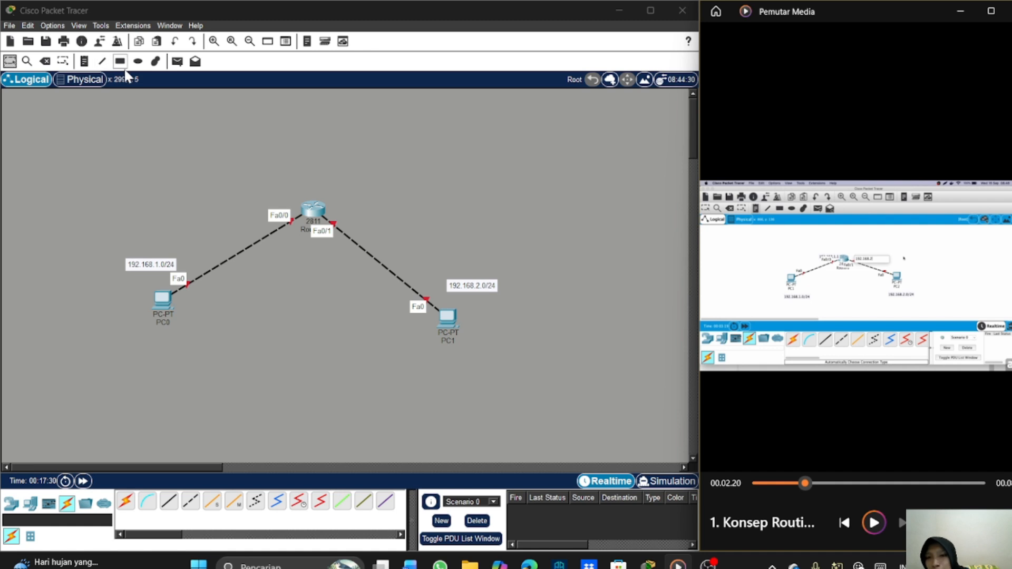
click(84, 62)
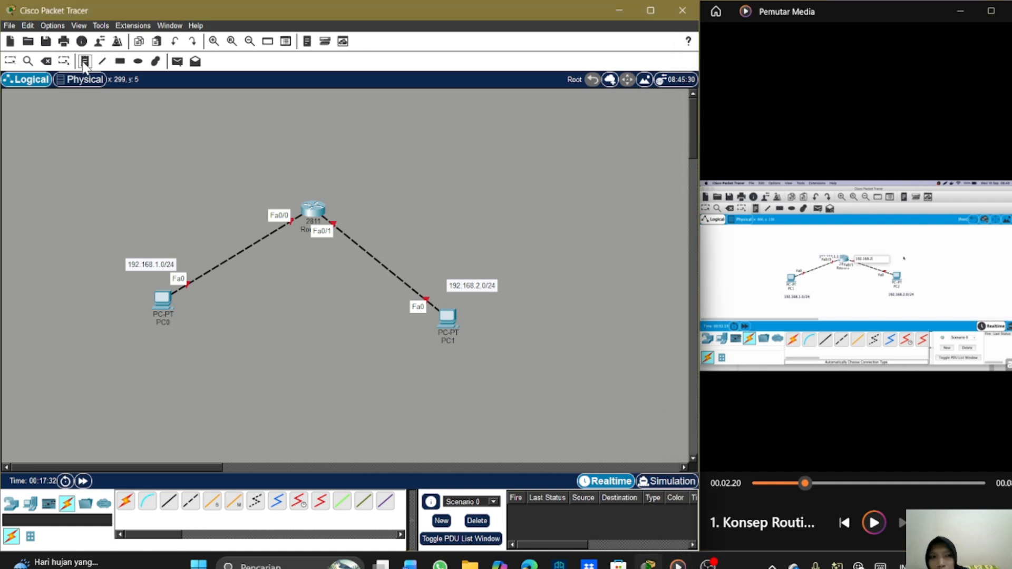
click(251, 184)
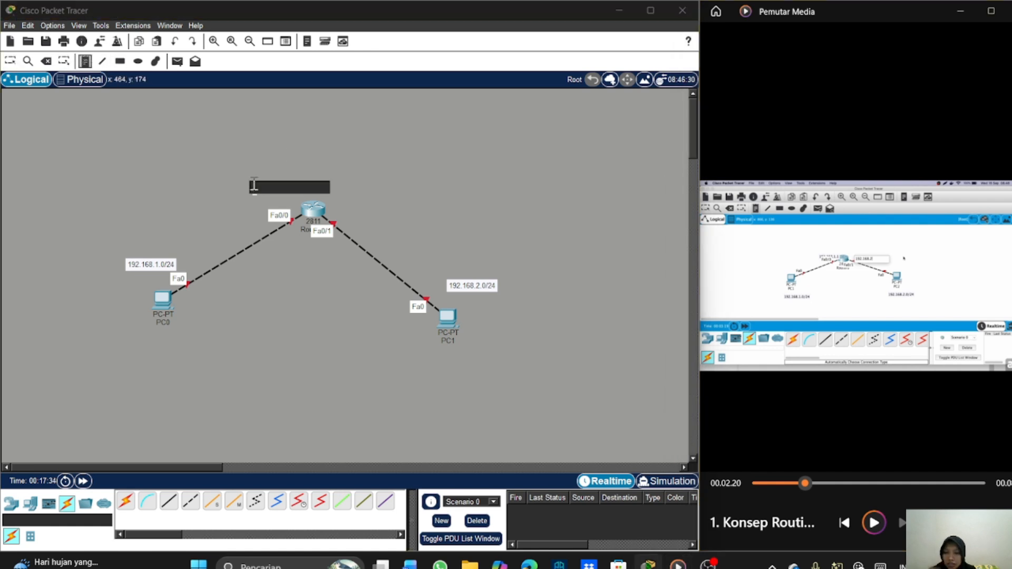
text(192)
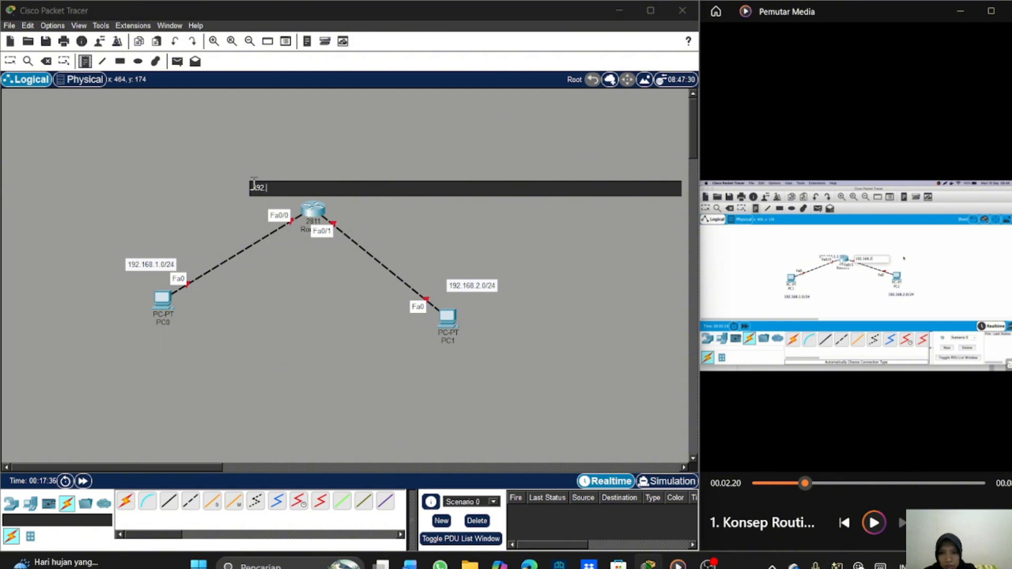
text(.168.1.1)
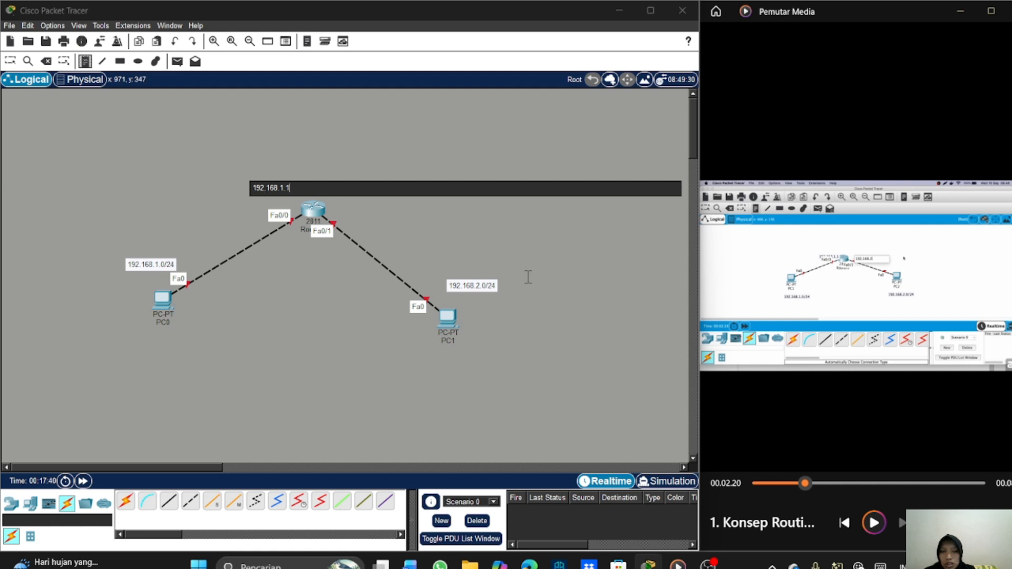
click(805, 481)
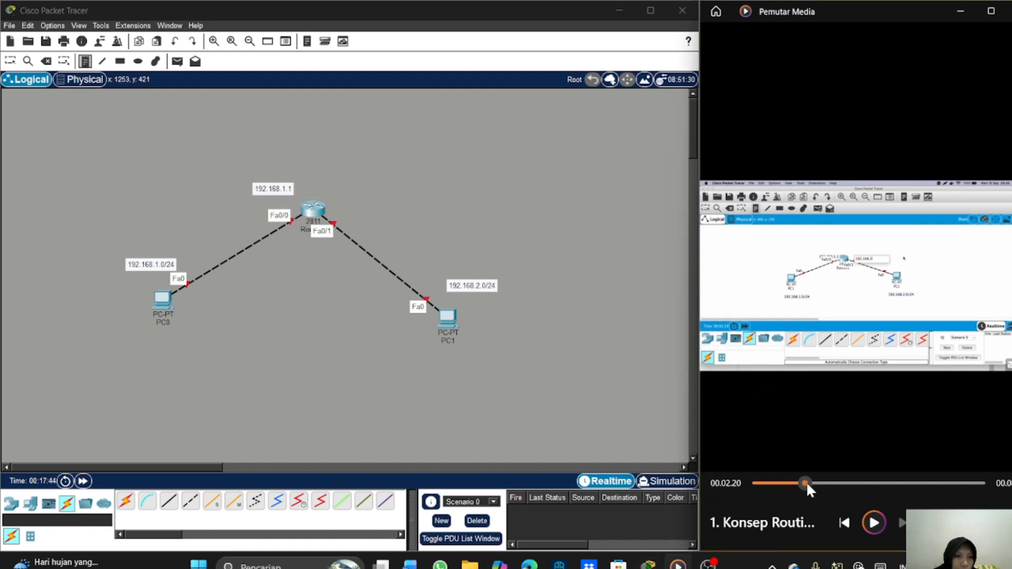
Advance the tutorial video to 03.04 and add a text note reading 192.168.2.1 beside the router on its Fa0/1 side
drag(805, 482, 821, 479)
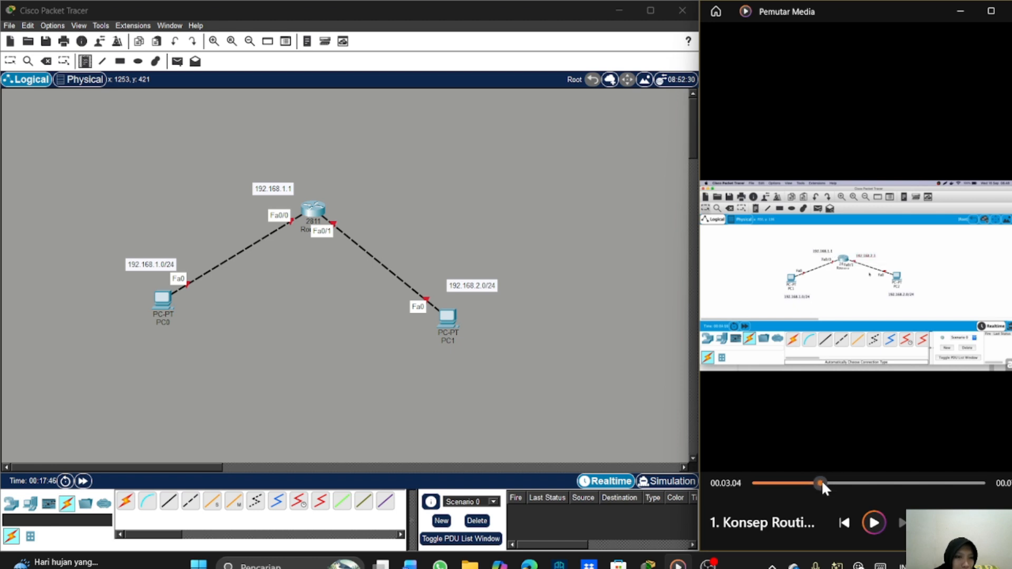
click(348, 206)
text(192.1)
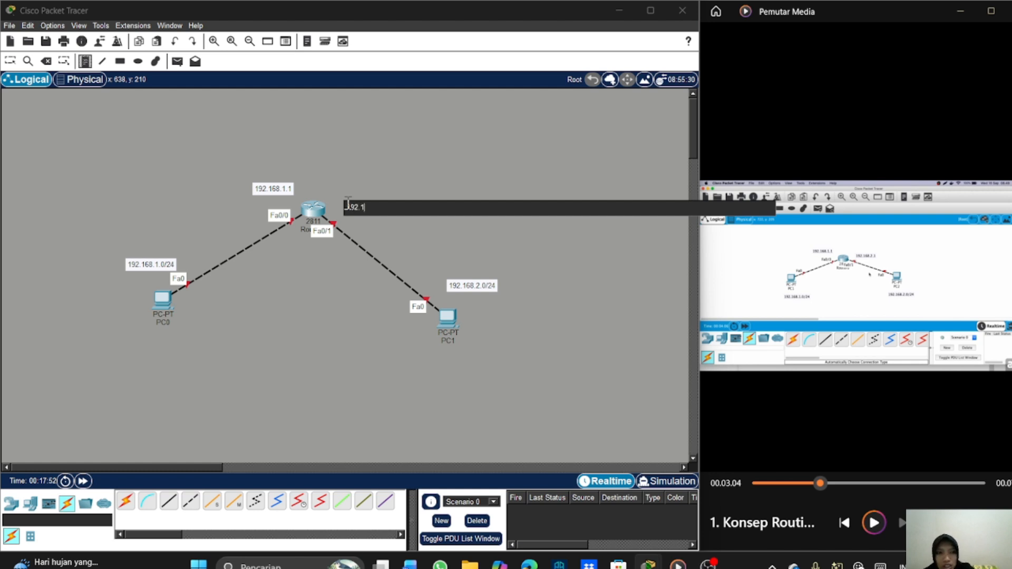
key(BackSpace)
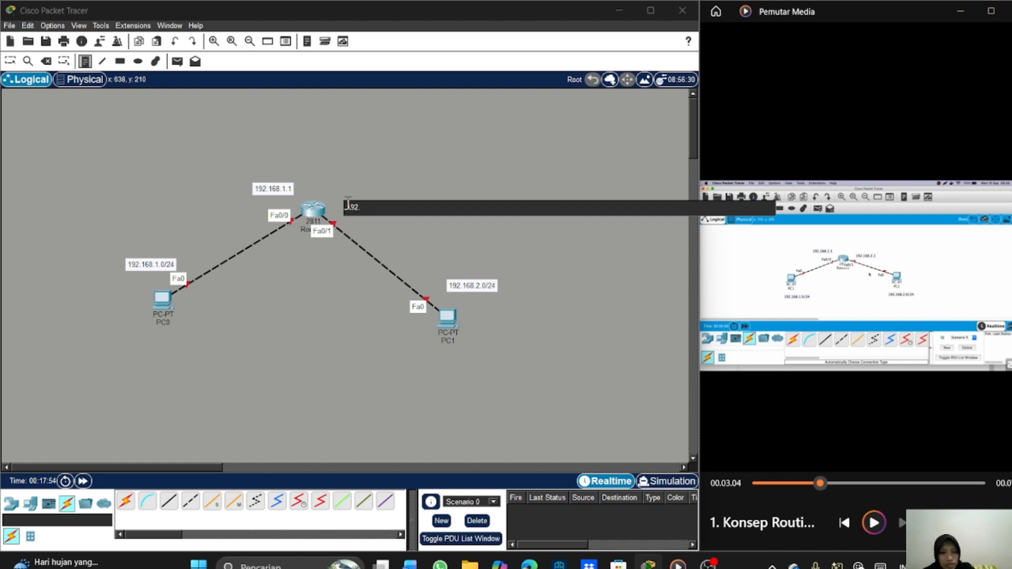
text(6)
key(BackSpace)
text(1)
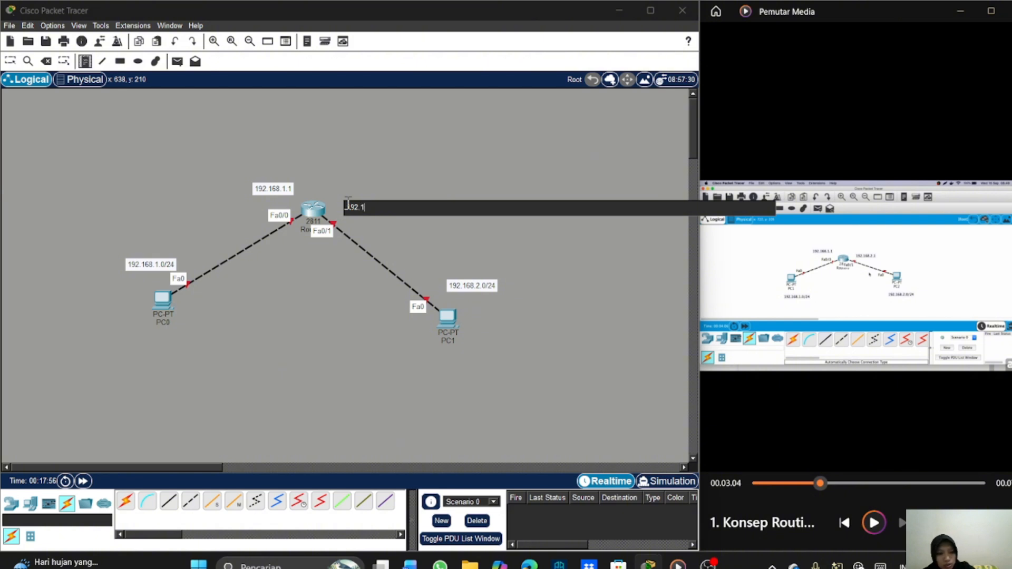
text(68.)
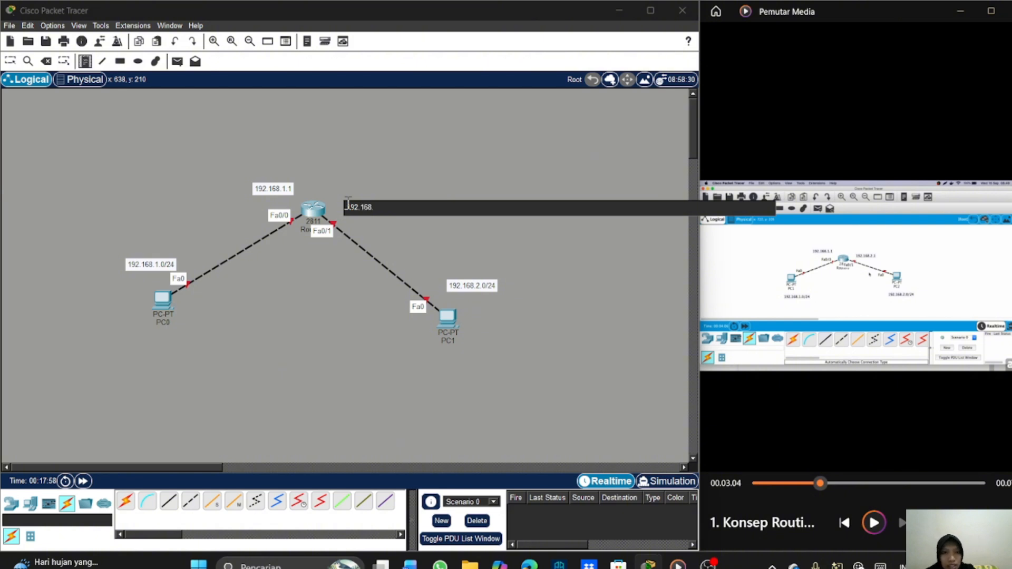
text(1)
key(BackSpace)
text(2.1)
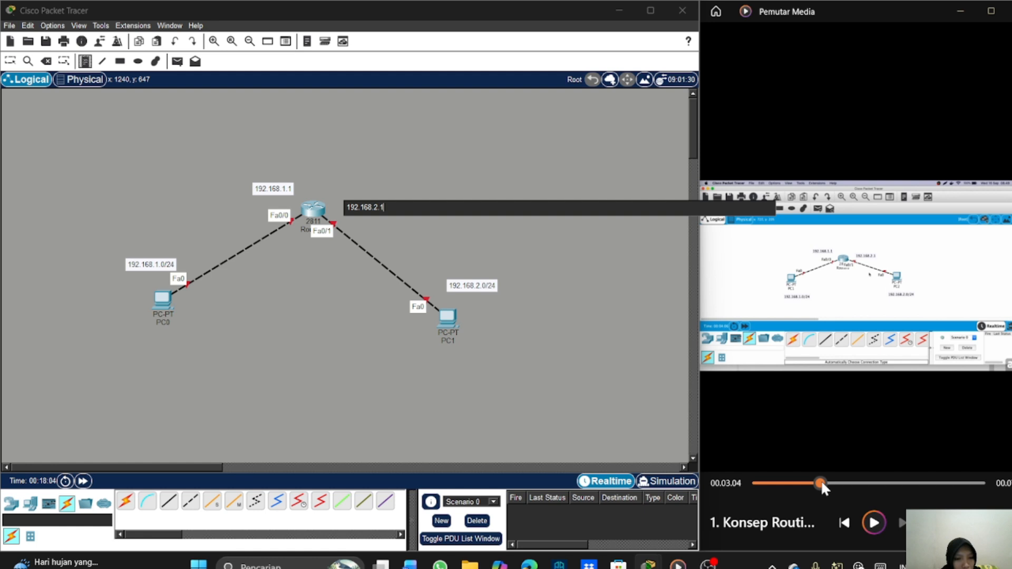
Advance the tutorial video to the router CLI commands at 03.18 and return to the Select tool in the workspace
drag(820, 479, 826, 482)
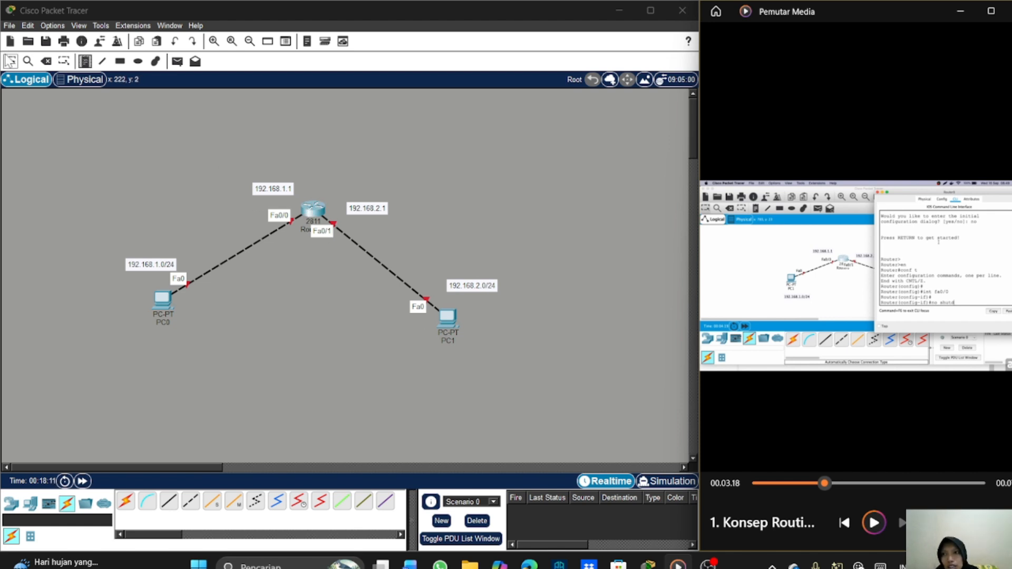
click(45, 61)
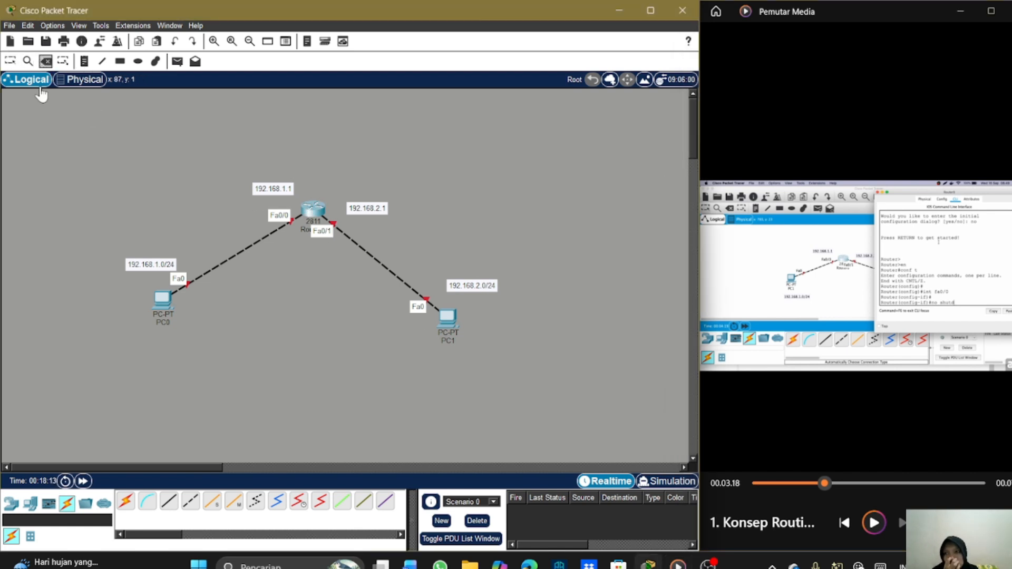
click(13, 62)
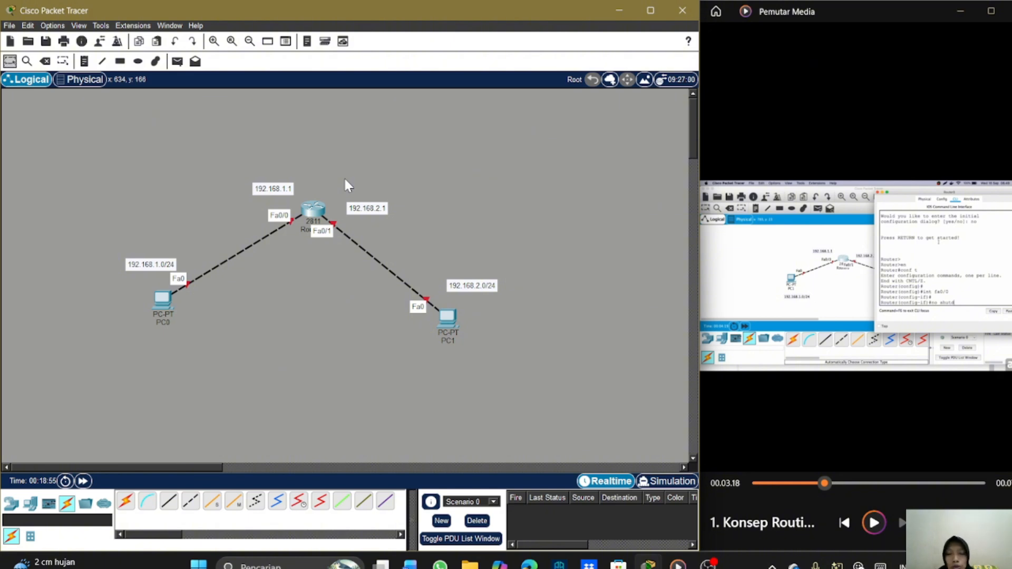
Open Router0's CLI, answer no to the initial configuration dialog and bring up the Router> prompt
click(318, 209)
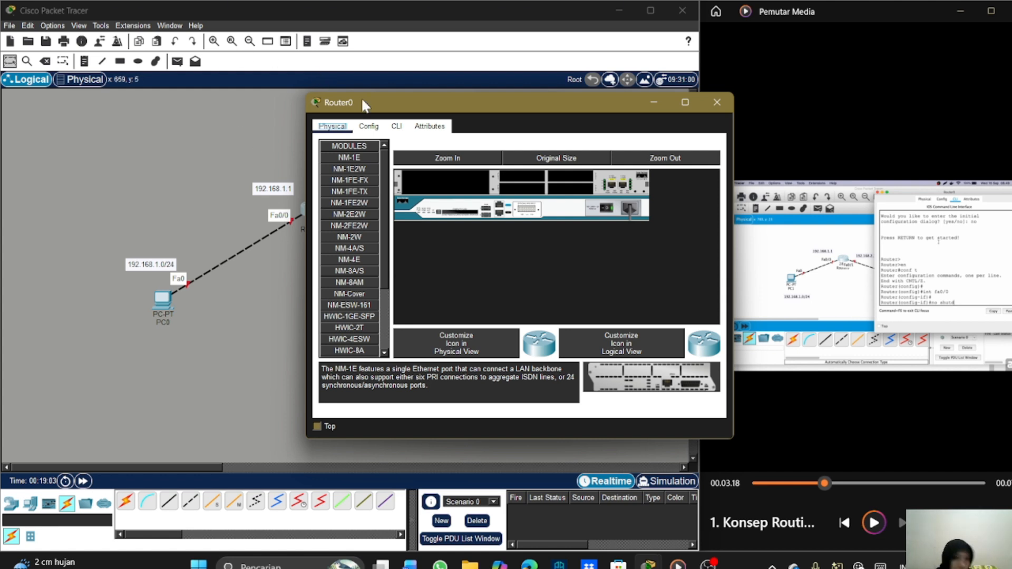
click(395, 127)
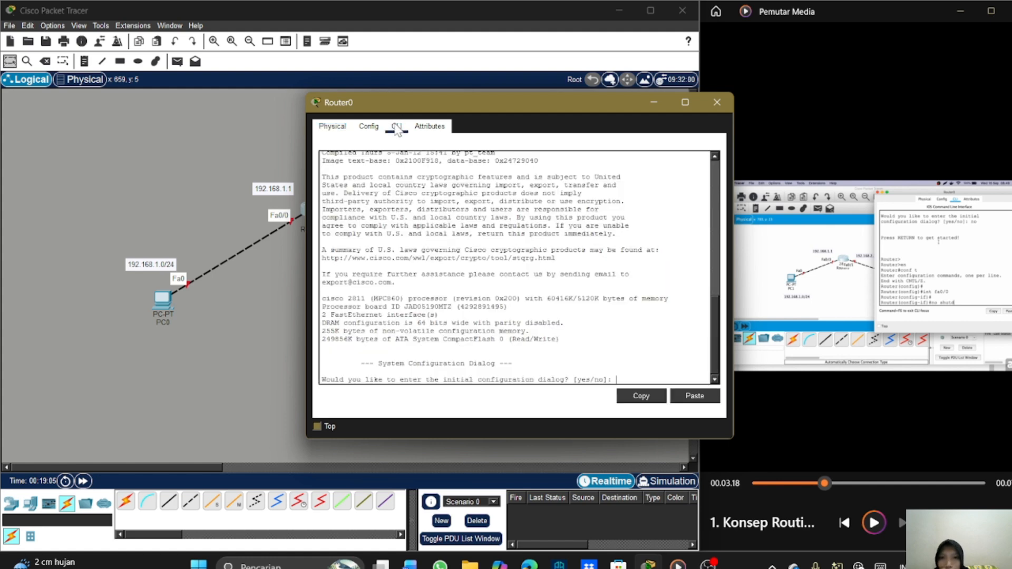
text(n)
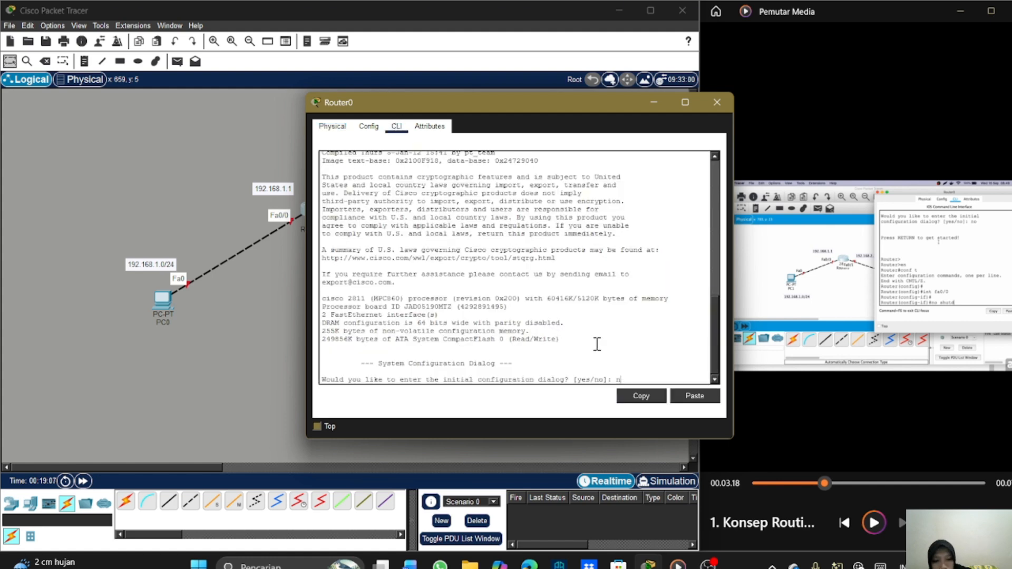
text(o)
key(Return)
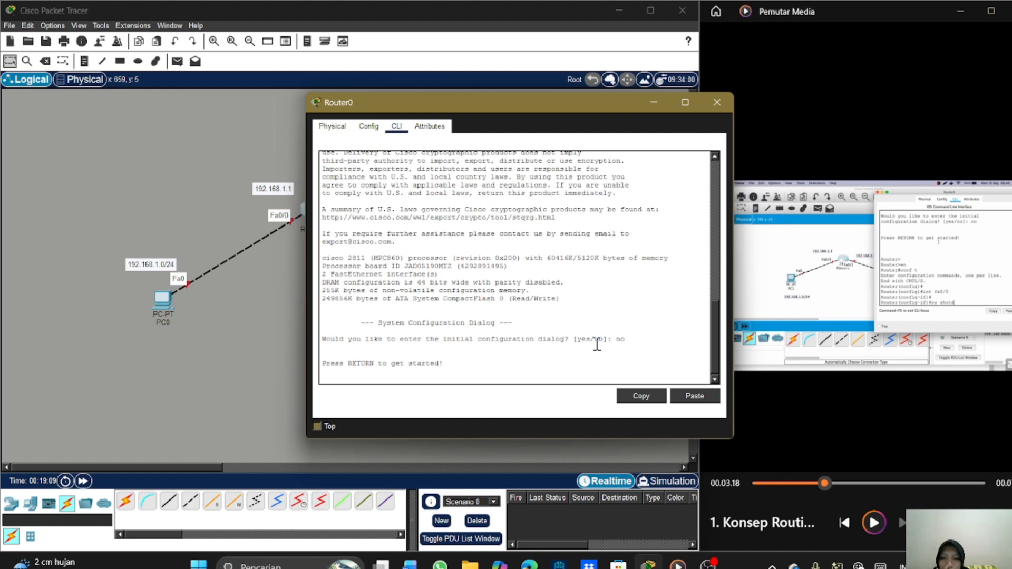
key(Return)
key(Return)
key(Return)
key(Return)
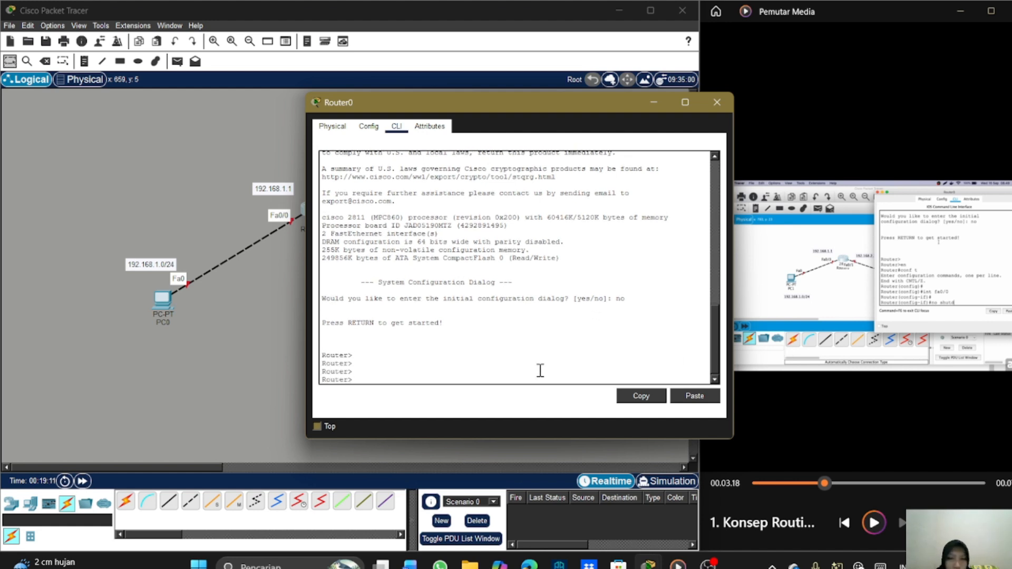
Enter privileged mode on Router0 with en and enter global configuration mode with conf t
text(en)
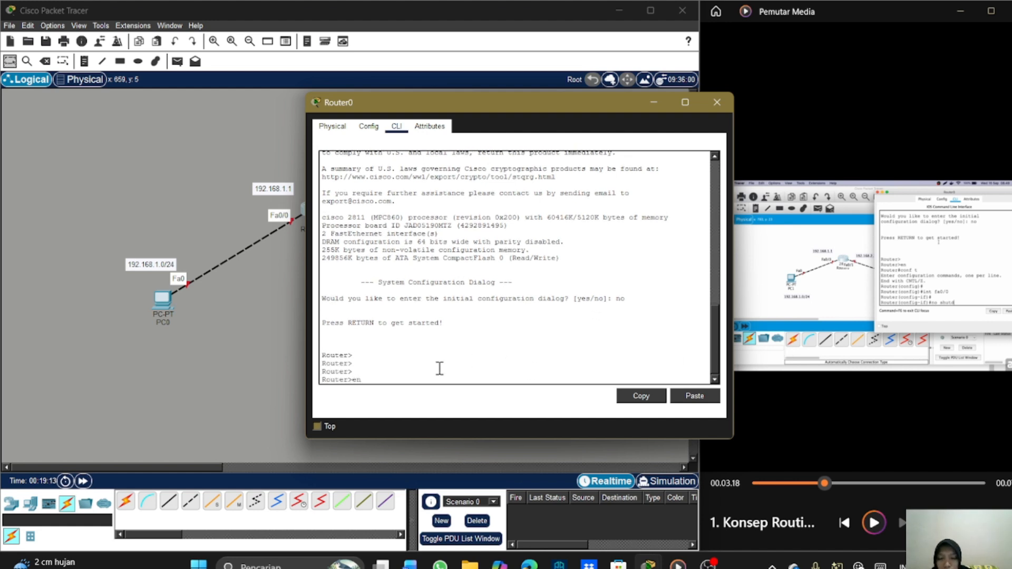
key(Return)
key(Return)
key(Return)
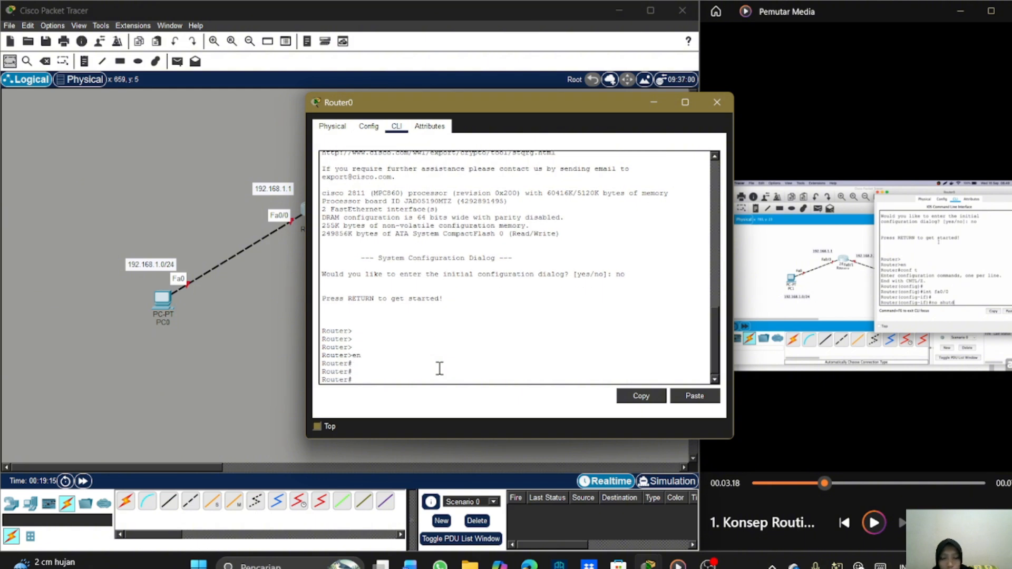
text(conf)
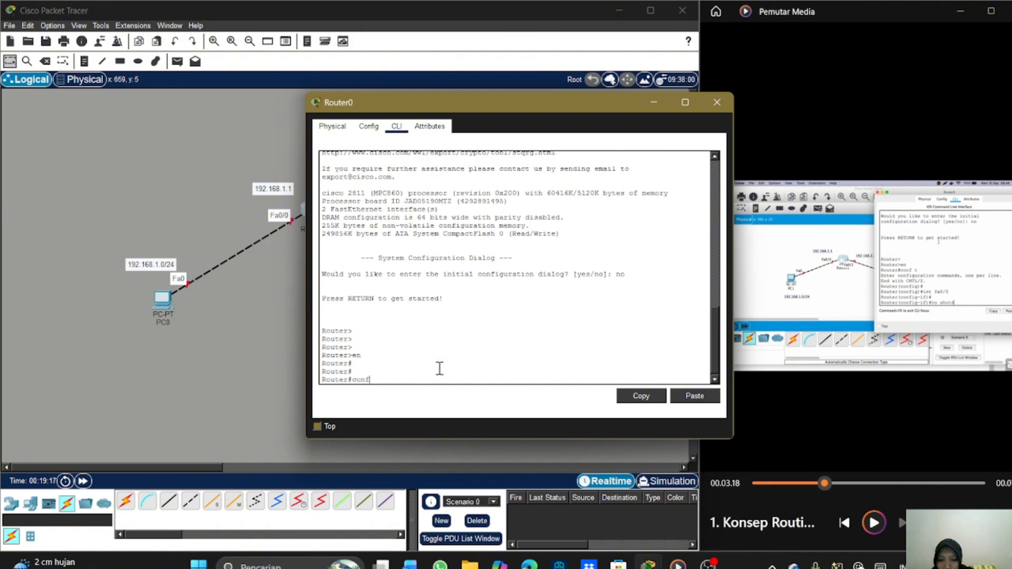
text( t)
key(Return)
key(Return)
key(Return)
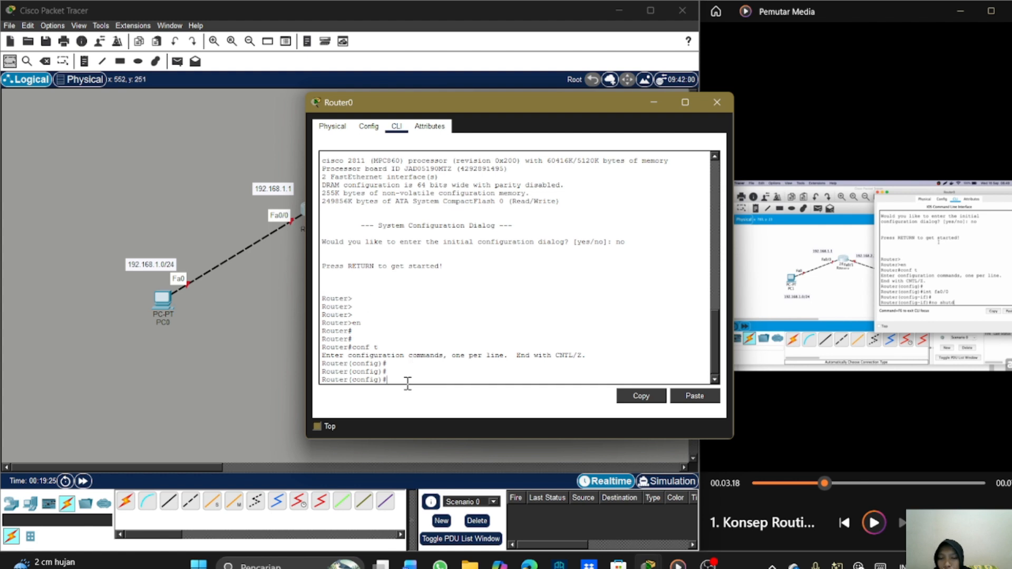
Enter interface configuration mode for the router's FastEthernet 0/0 port with int fa0/0
text(i)
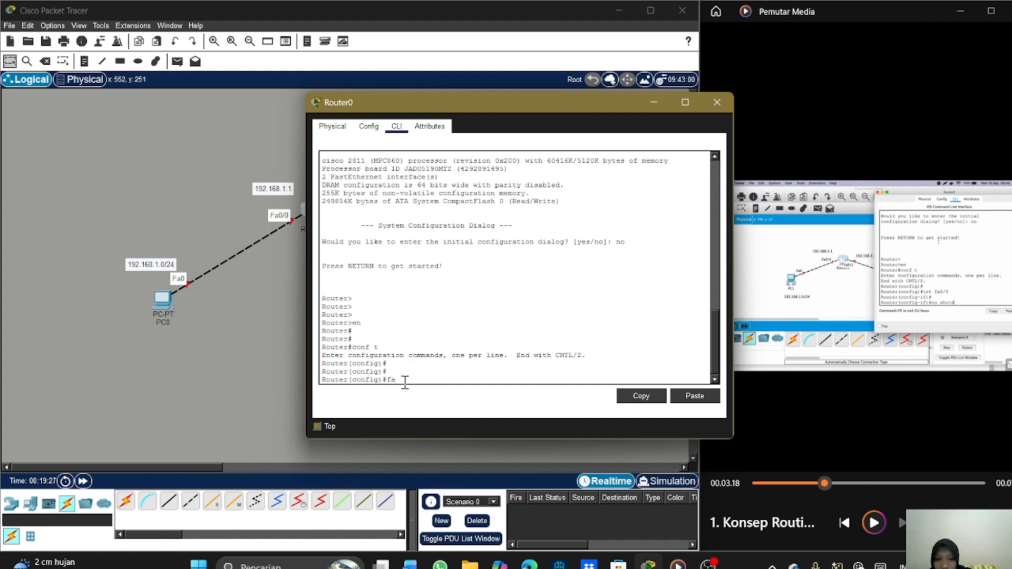
text(nt fa)
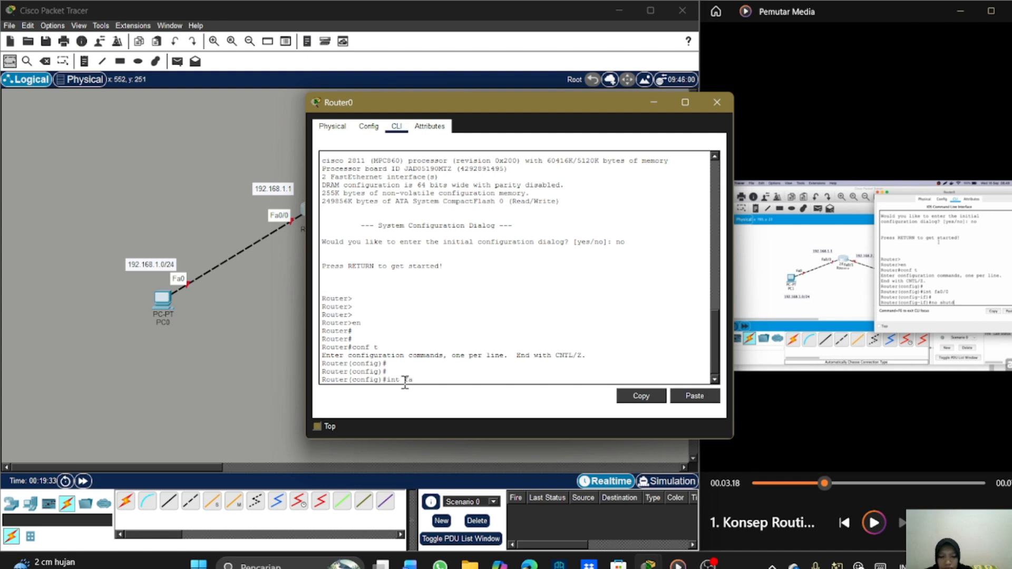
text(0/0)
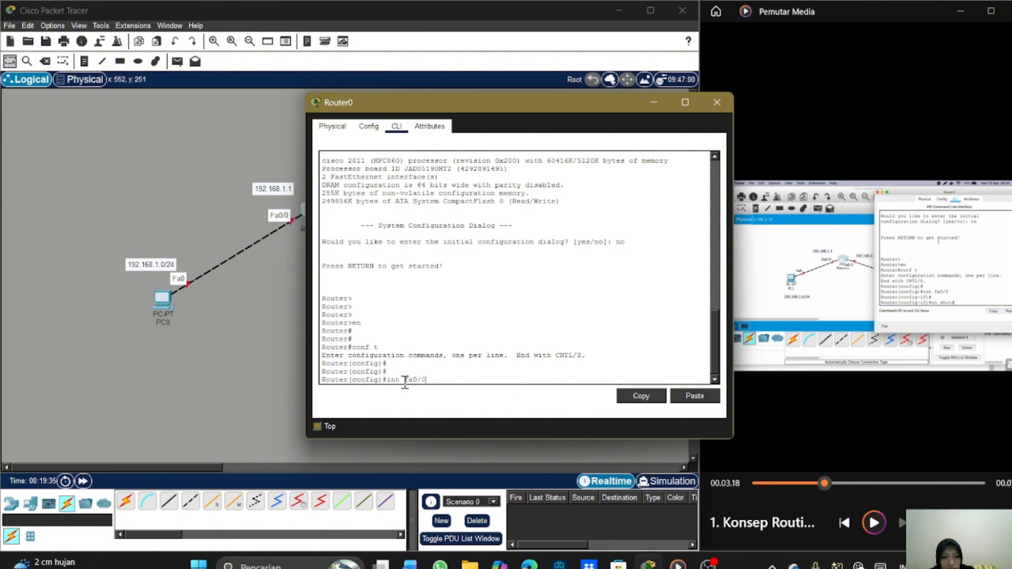
key(Return)
key(Return)
key(Return)
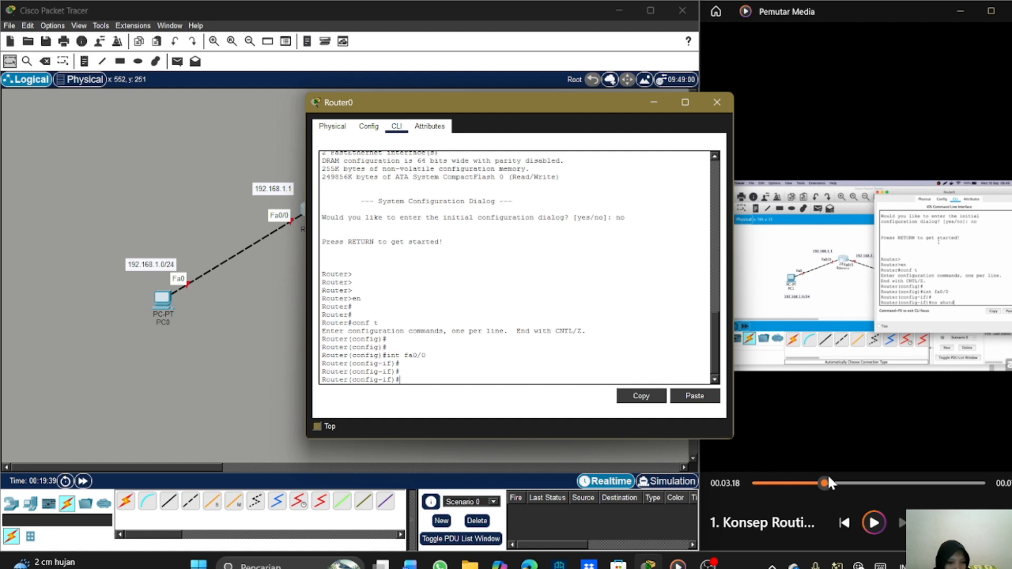
Advance the tutorial video to 03.31 and enable the router's Fa0/0 interface with no shutdown
mouse_move(828, 478)
mouse_down()
mouse_move(840, 479)
mouse_move(830, 479)
mouse_up()
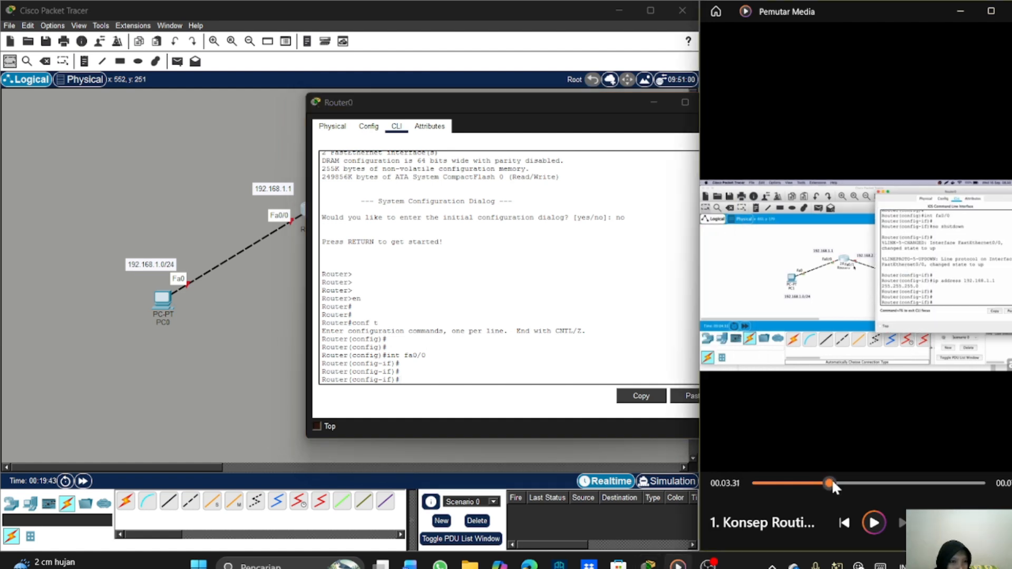
click(409, 378)
text(no)
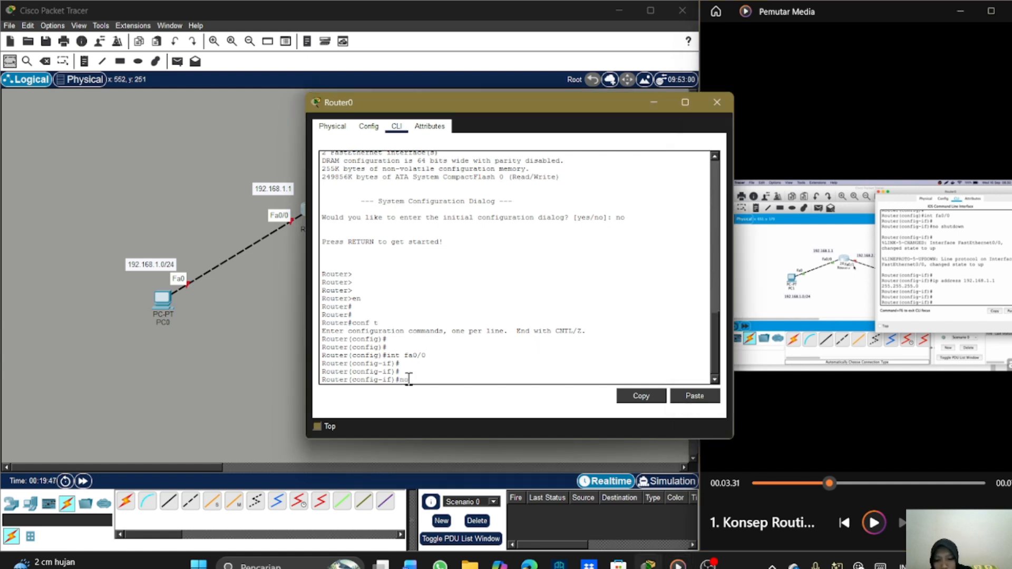
text( s)
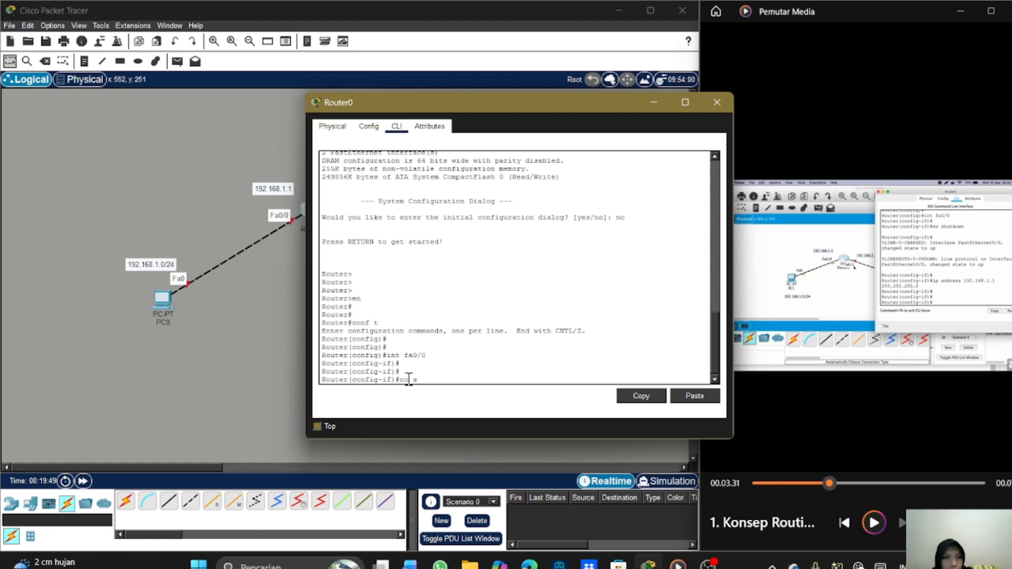
text(hut)
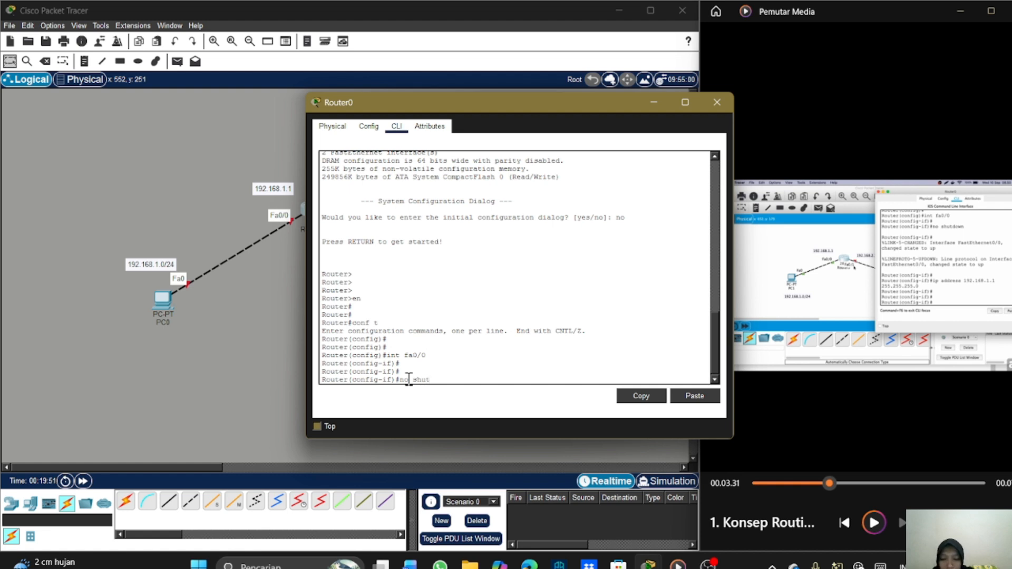
text(down)
key(Return)
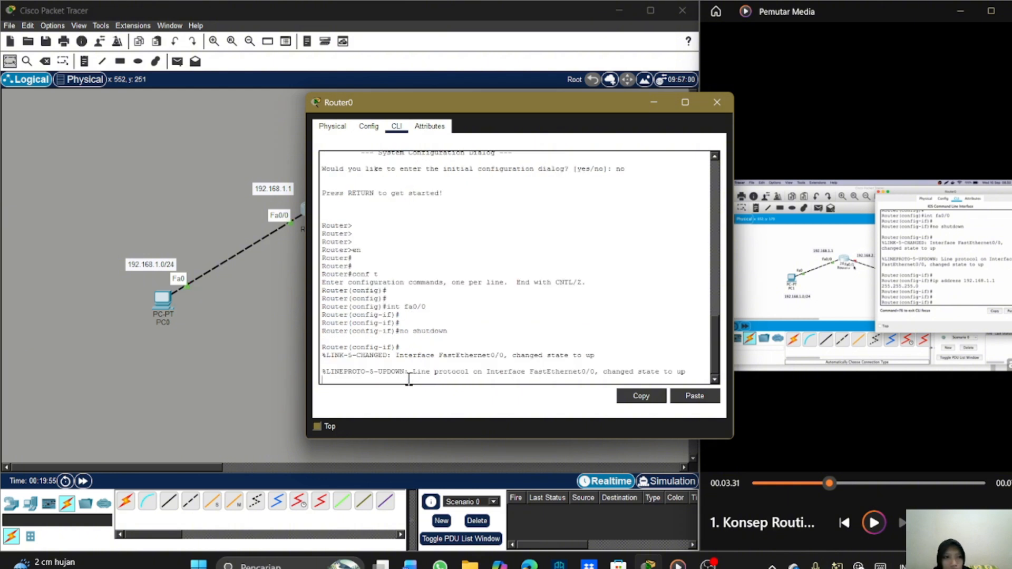
key(Return)
key(Return)
key(Return)
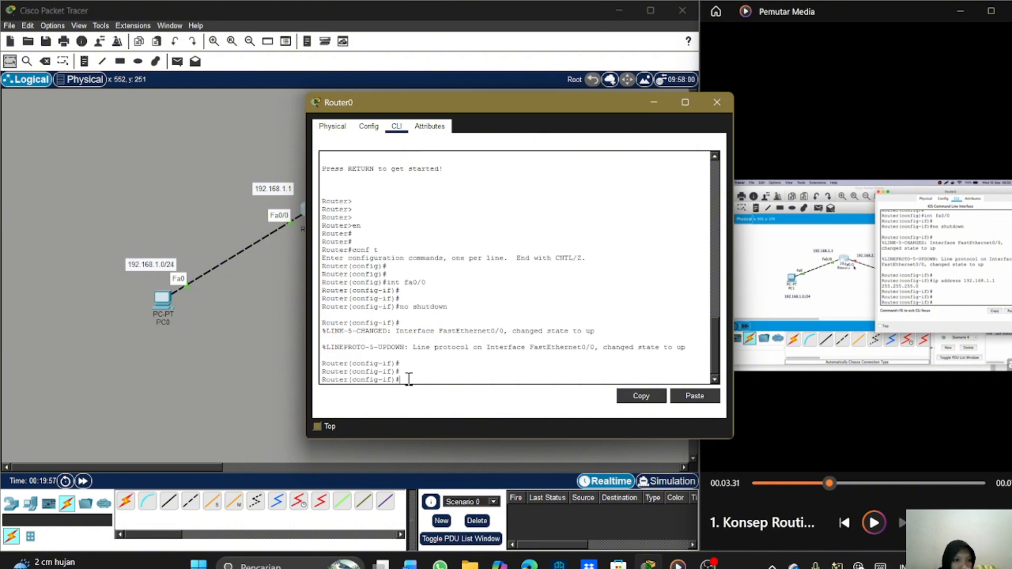
Try to assign the Fa0/0 interface its address with ip address 192.168.1.1, without a subnet mask
text(ip)
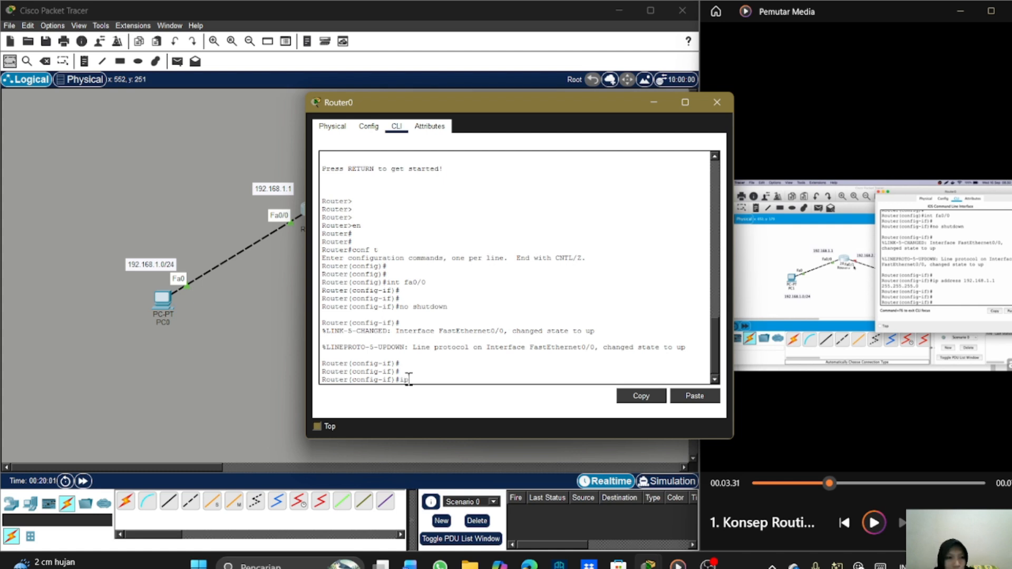
text( ad)
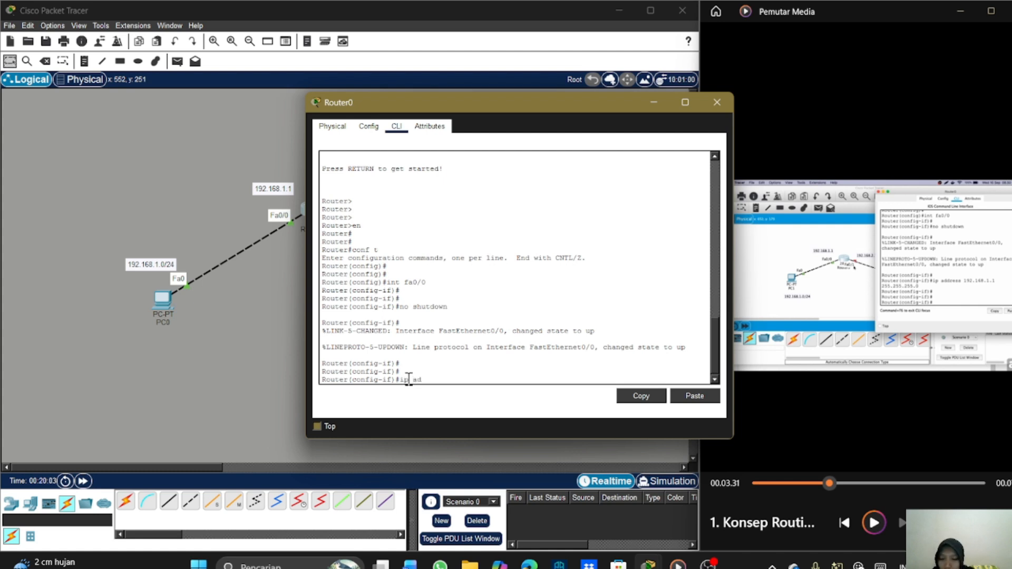
text(d)
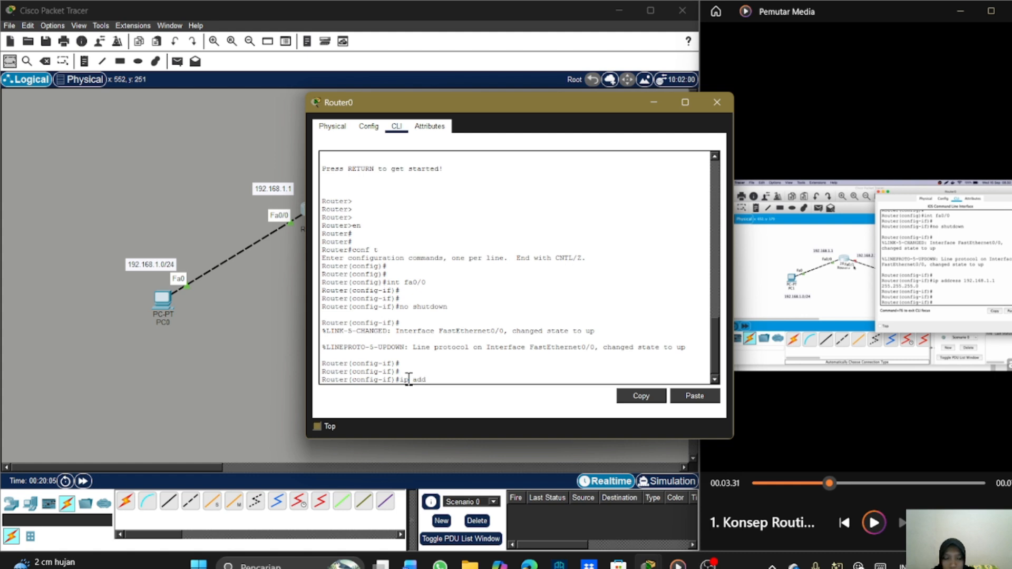
text(ress 1)
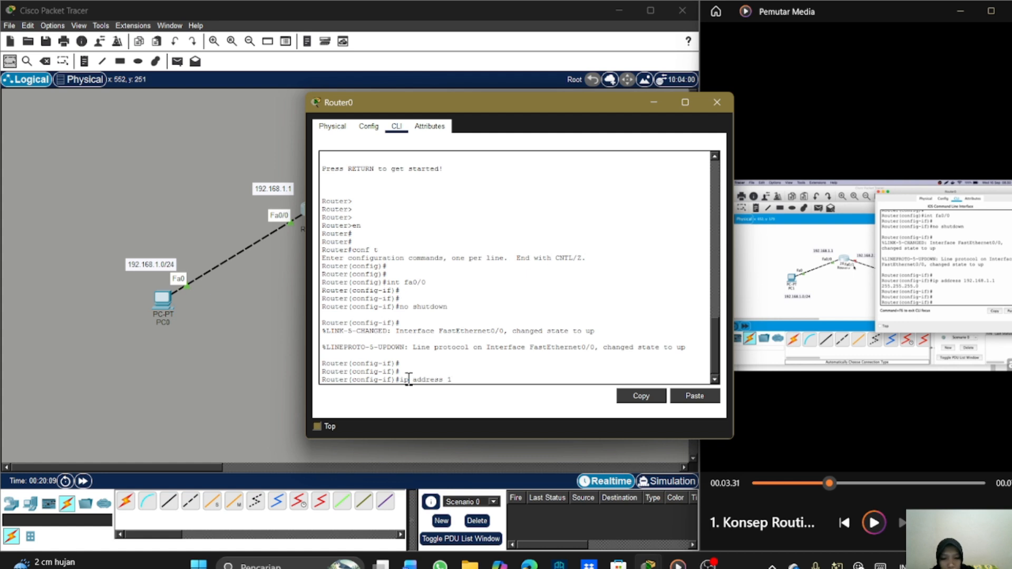
text(92.168.)
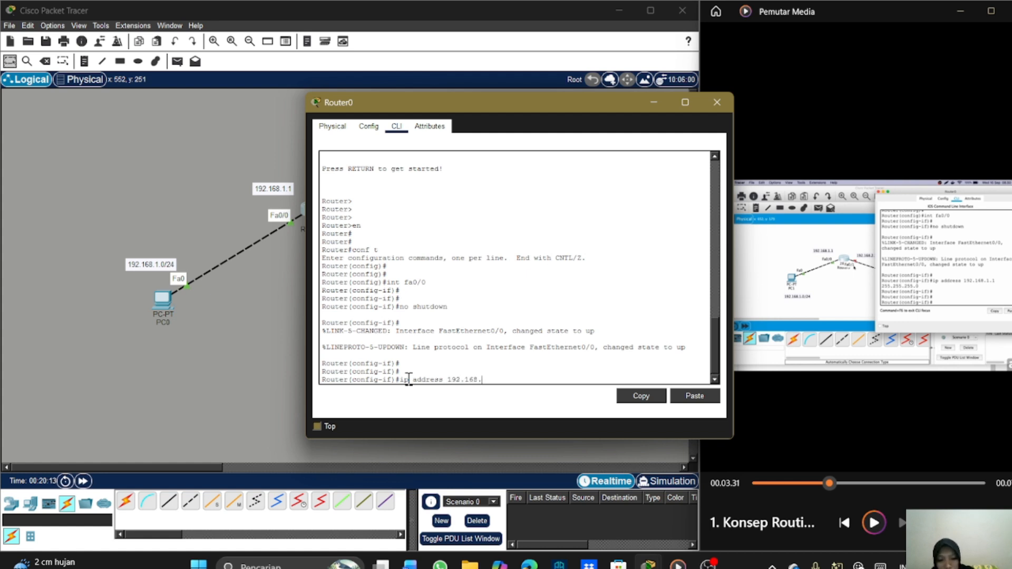
text(1.1)
key(Return)
key(Return)
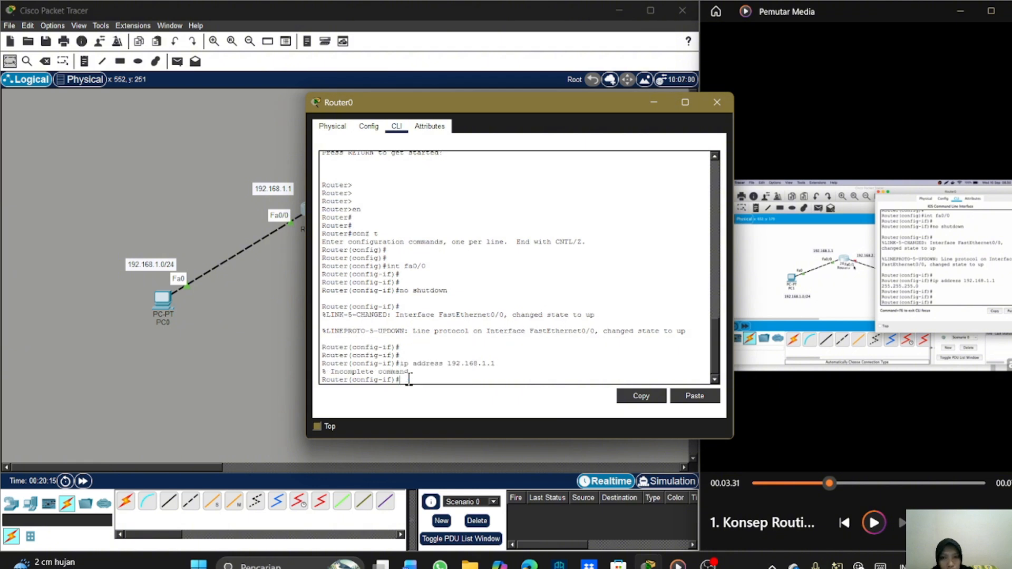
key(Return)
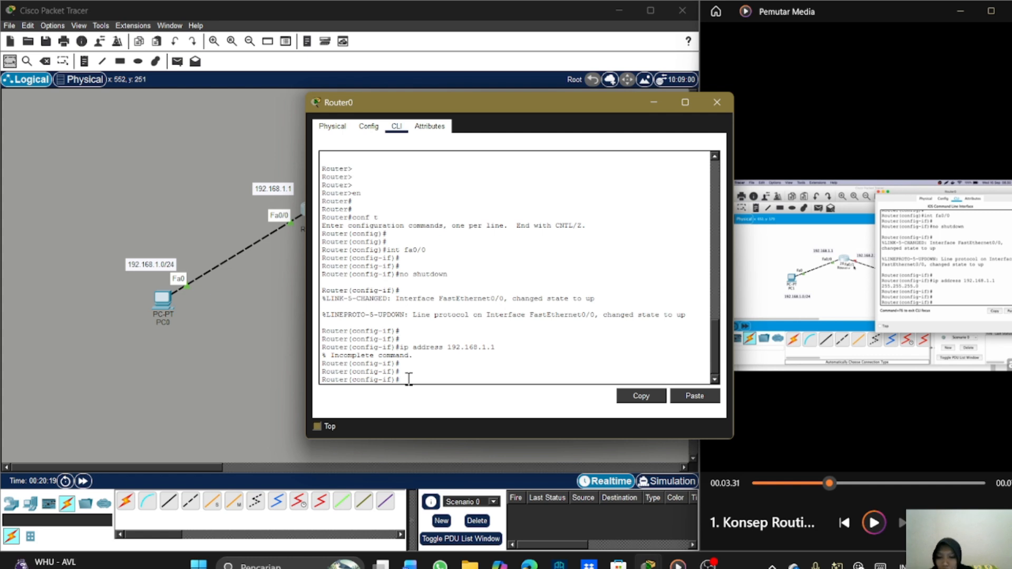
Try to submit 192.168.1.1 255.255.255.0 on its own as a command in Fa0/0's interface configuration mode
text(1)
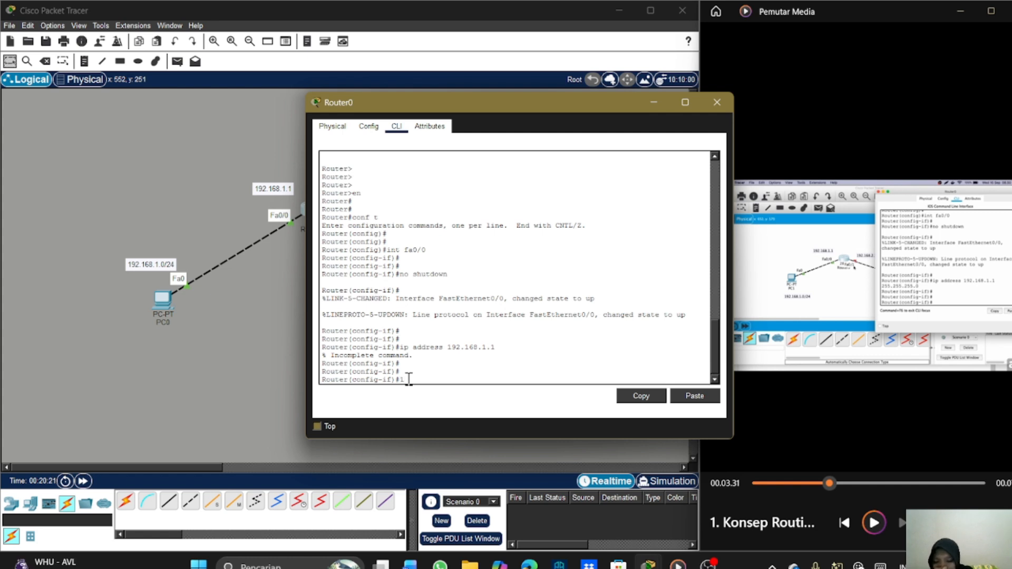
text(92.1)
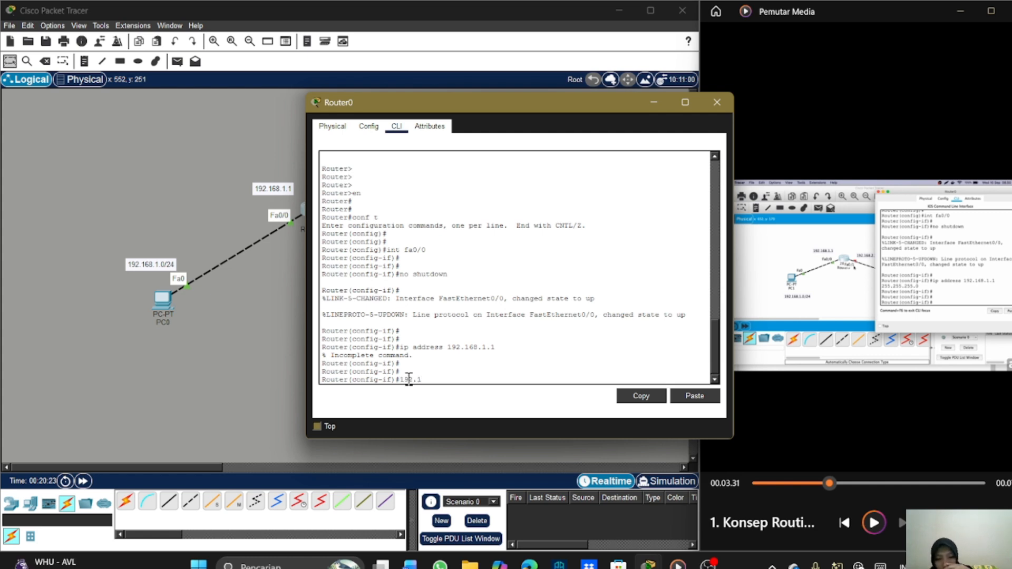
key(BackSpace)
text(68)
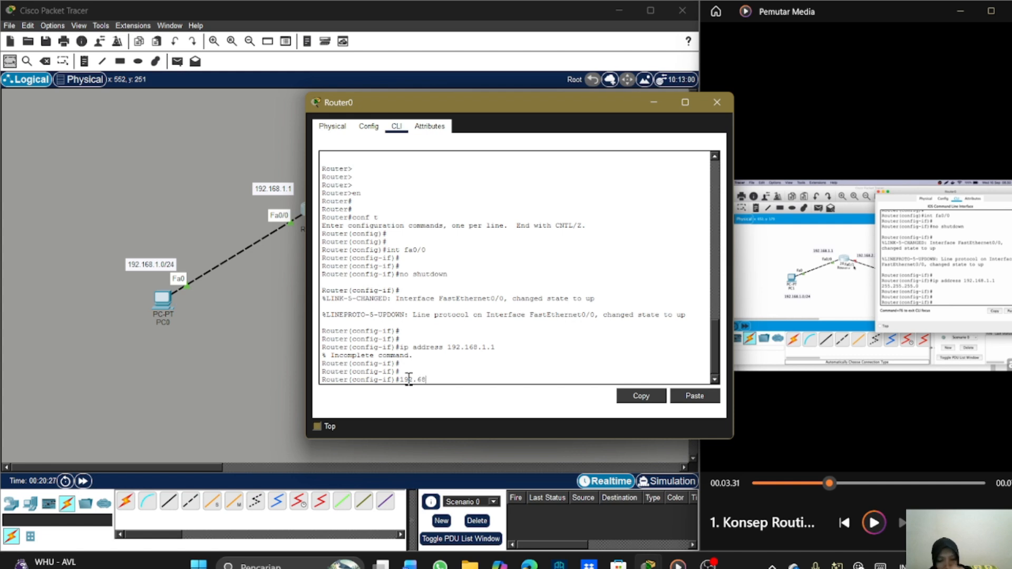
key(BackSpace)
key(BackSpace)
key(BackSpace)
text(168.1.1)
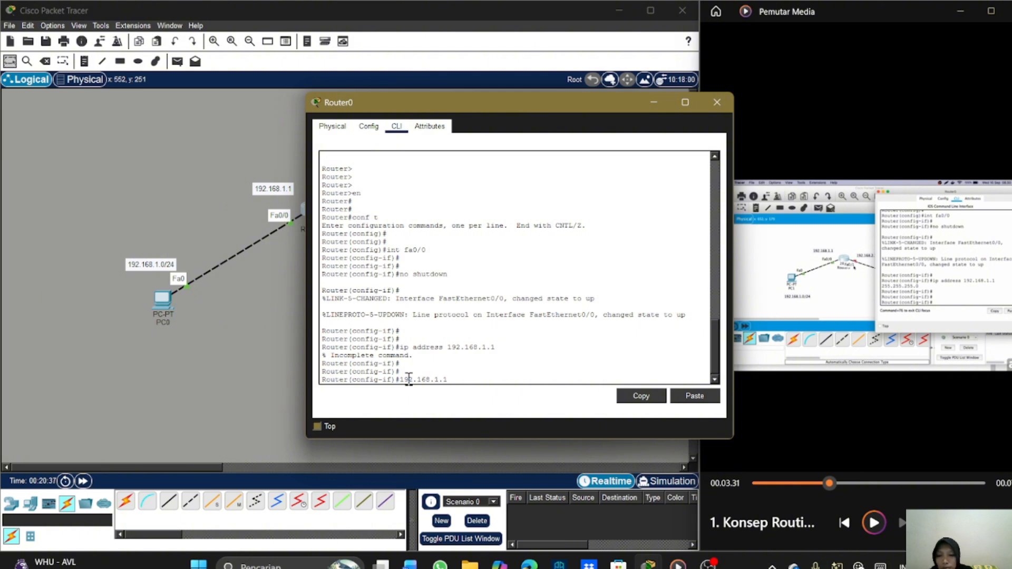
text(255)
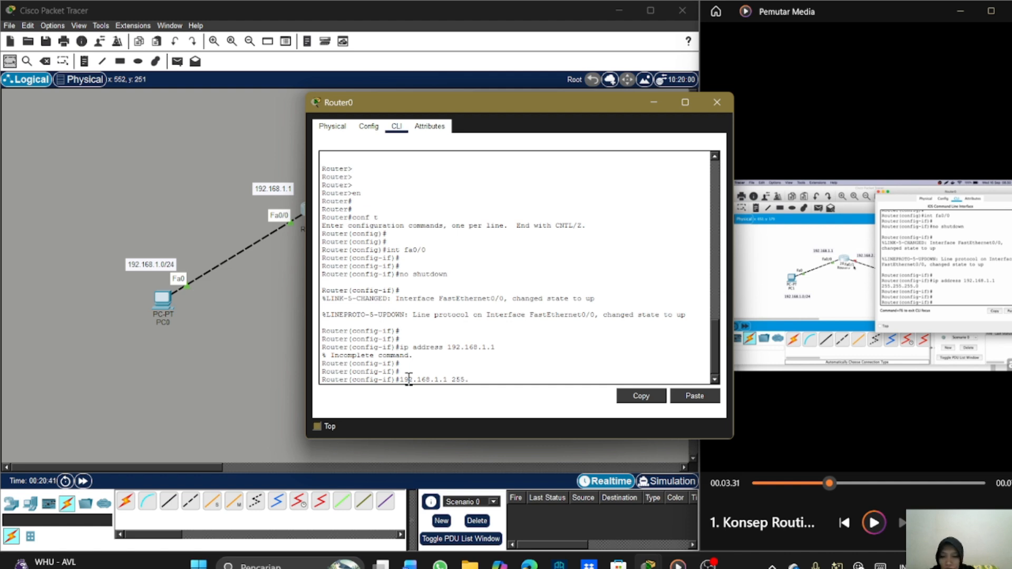
text(.255)
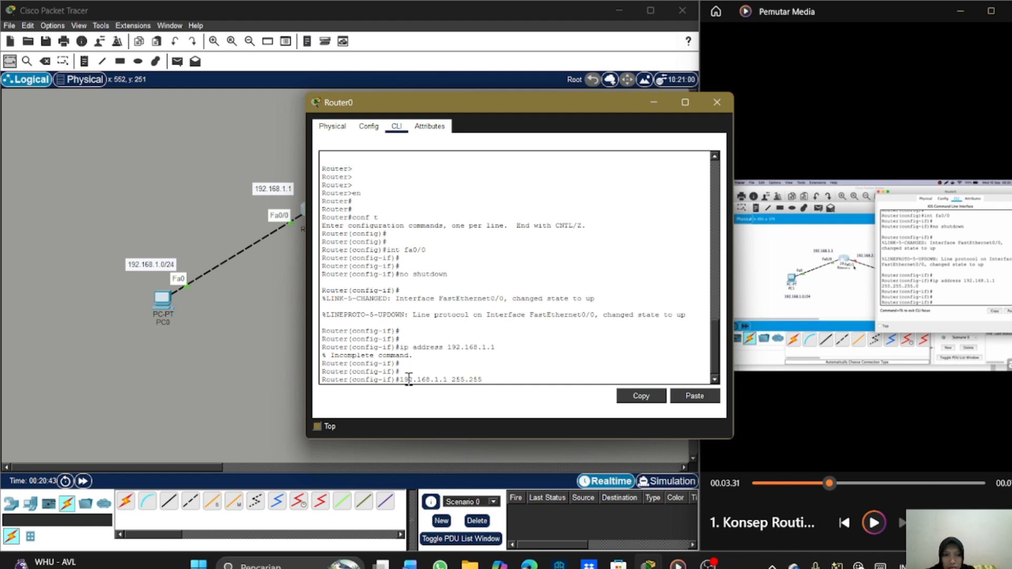
text(.255.0)
key(Return)
key(Return)
key(Return)
key(Return)
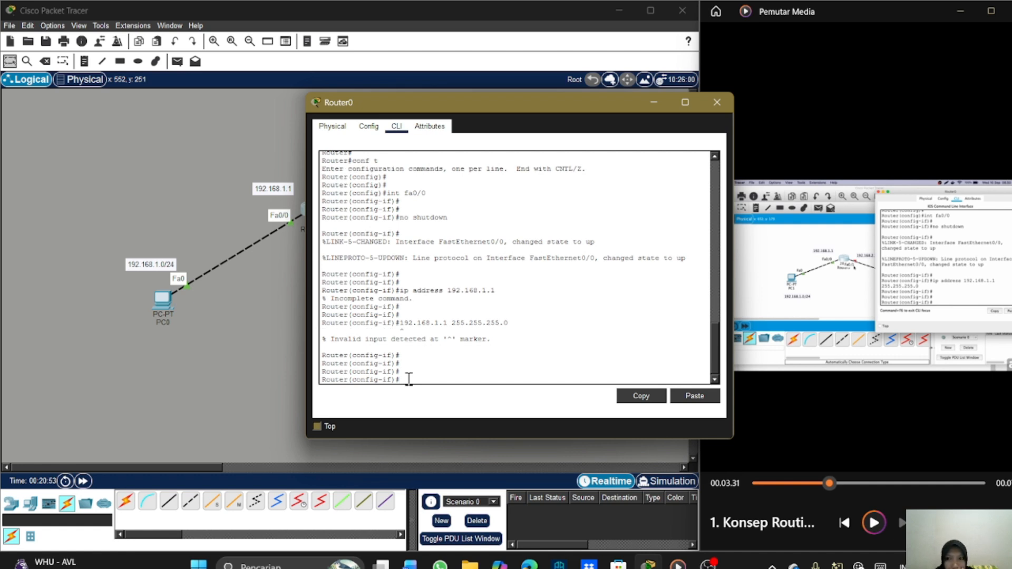
Reopen Router0's CLI and copy the previously entered text 192.168.1.1 255.255.255.0
click(233, 288)
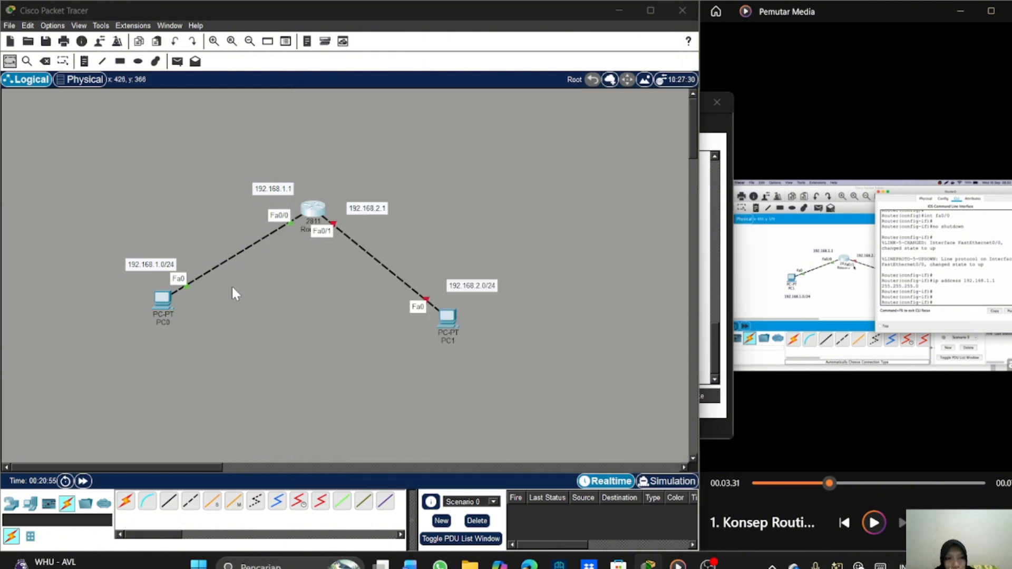
click(317, 209)
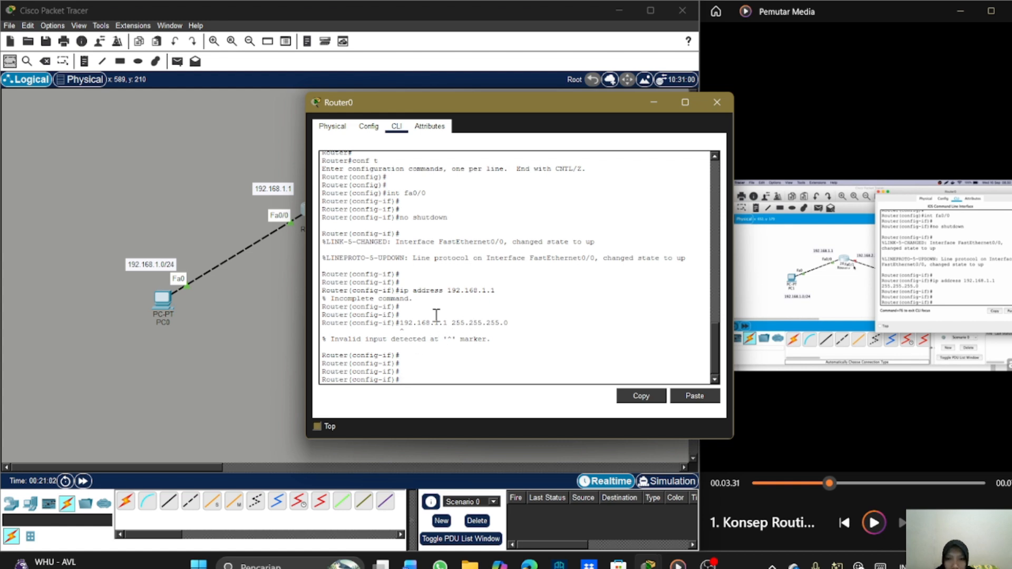
drag(400, 324, 508, 323)
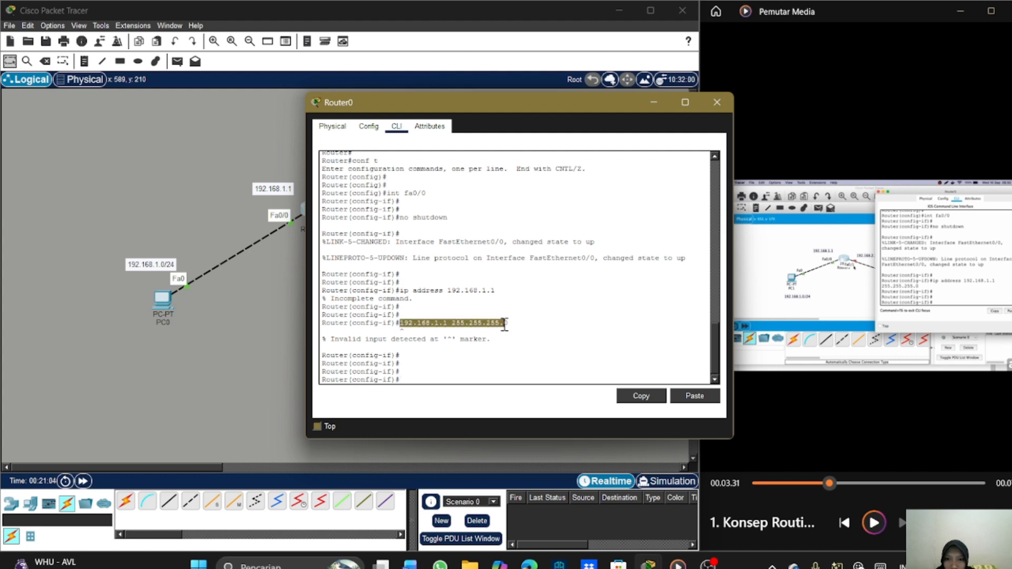
click(640, 396)
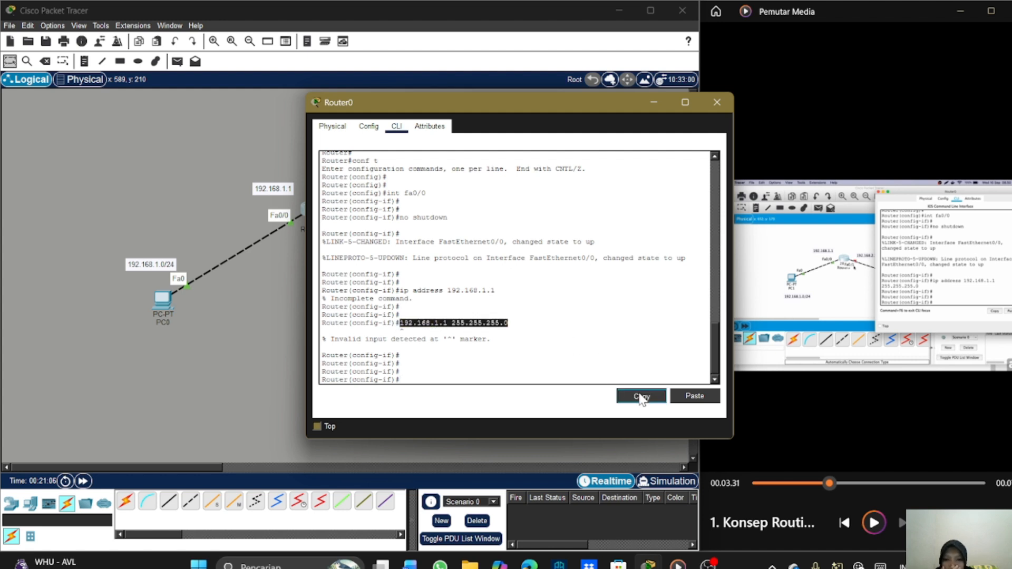
Assign the Fa0/0 interface its address and mask with ip address 192.168.1.1 255.255.255.0, reusing the copied text
click(424, 377)
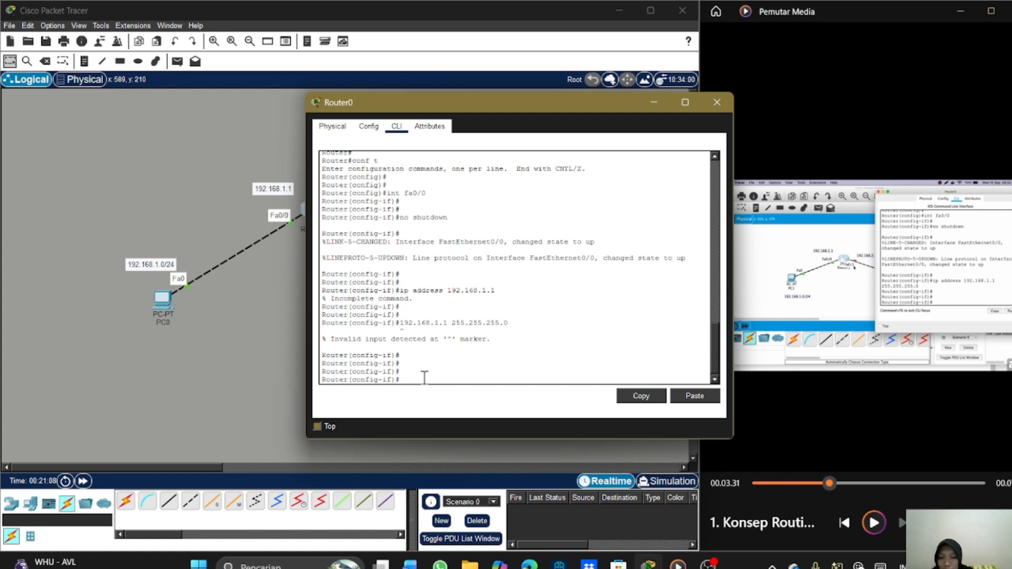
text(ip addres)
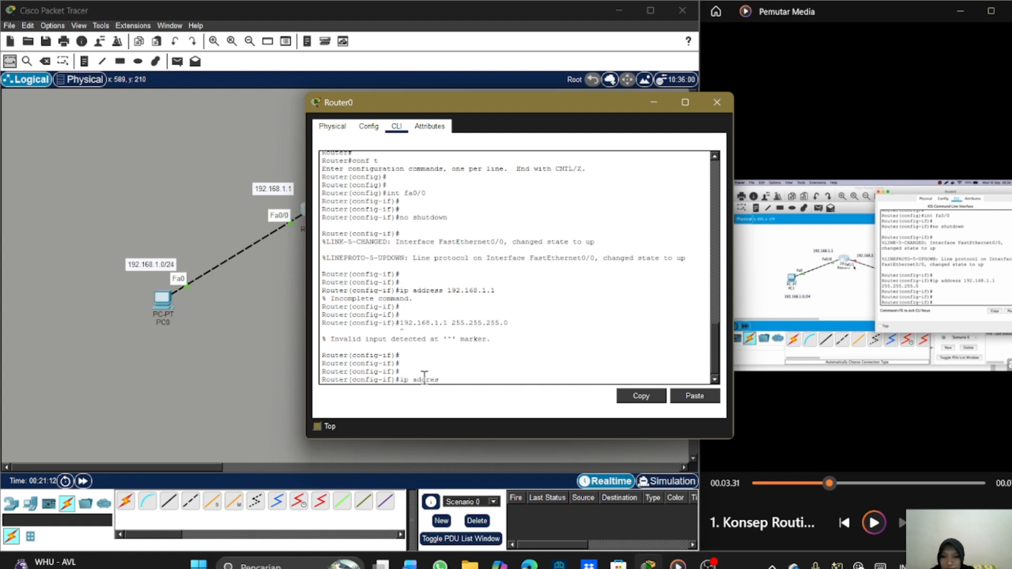
text(s)
click(638, 398)
click(686, 401)
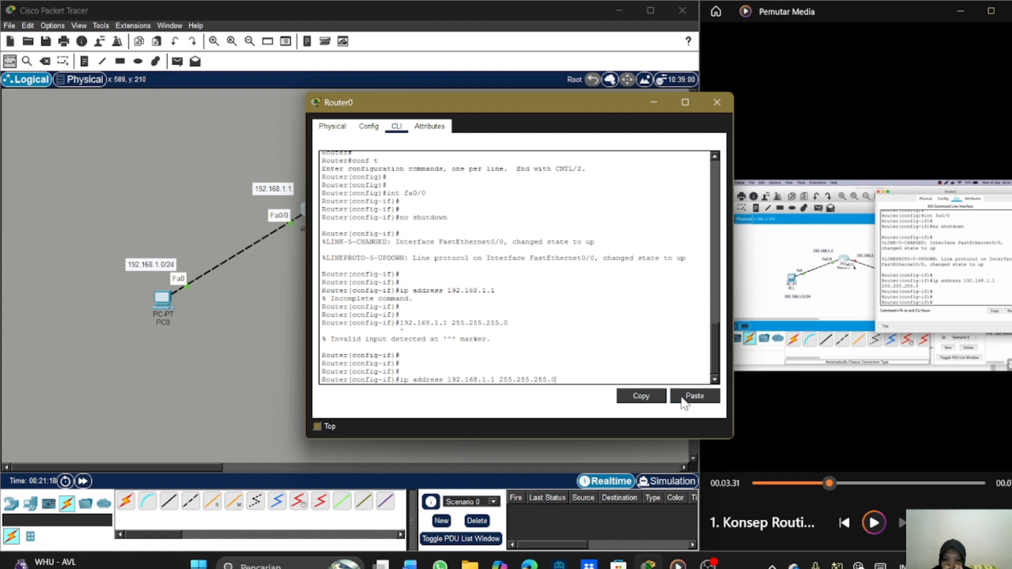
key(Return)
key(Return)
key(Return)
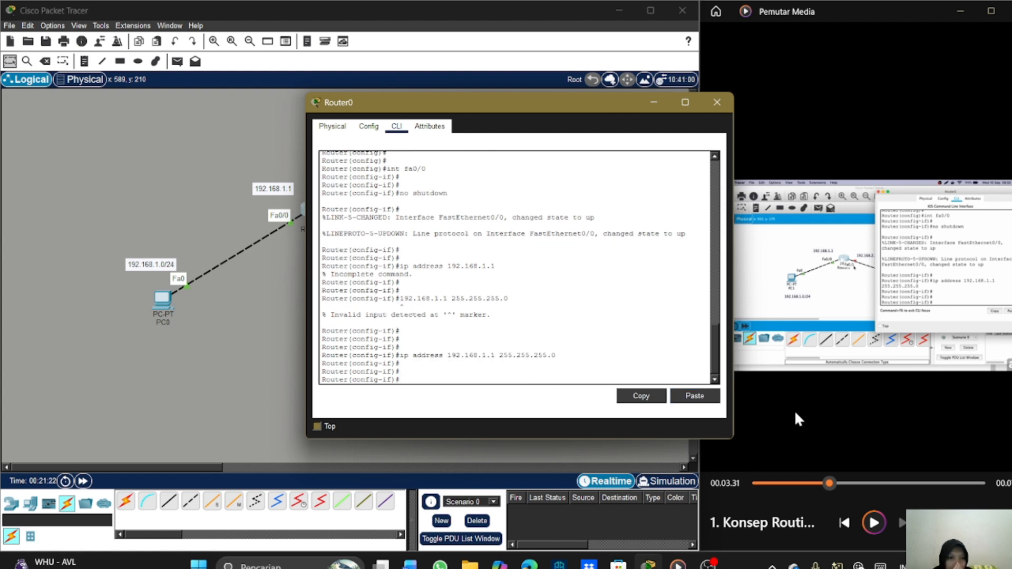
Advance the tutorial video to 03.38 and enter interface configuration mode for the router's FastEthernet 0/1 port with int fa0/1
drag(829, 484, 831, 484)
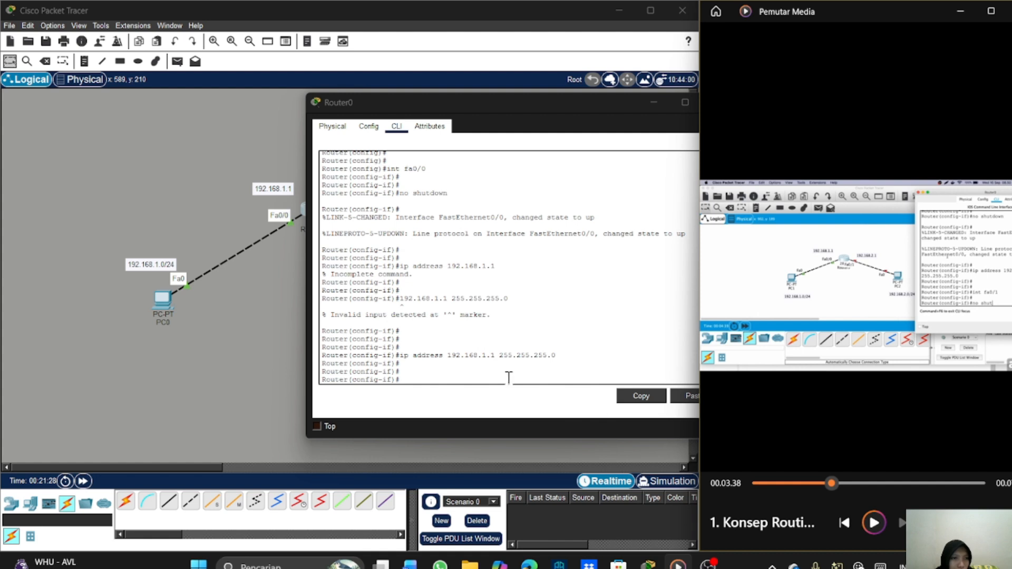
click(414, 377)
key(Return)
key(Return)
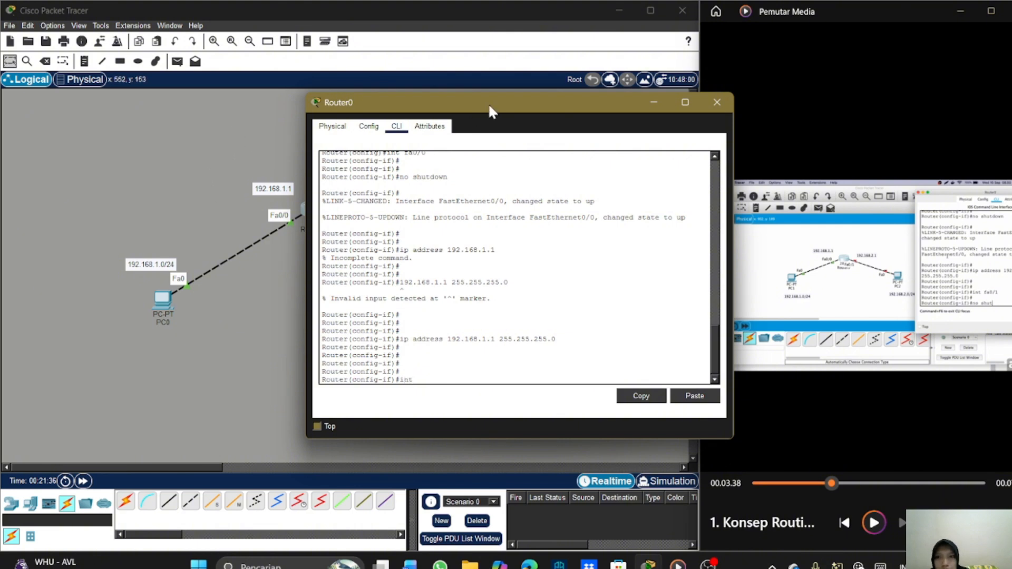
drag(488, 103, 654, 81)
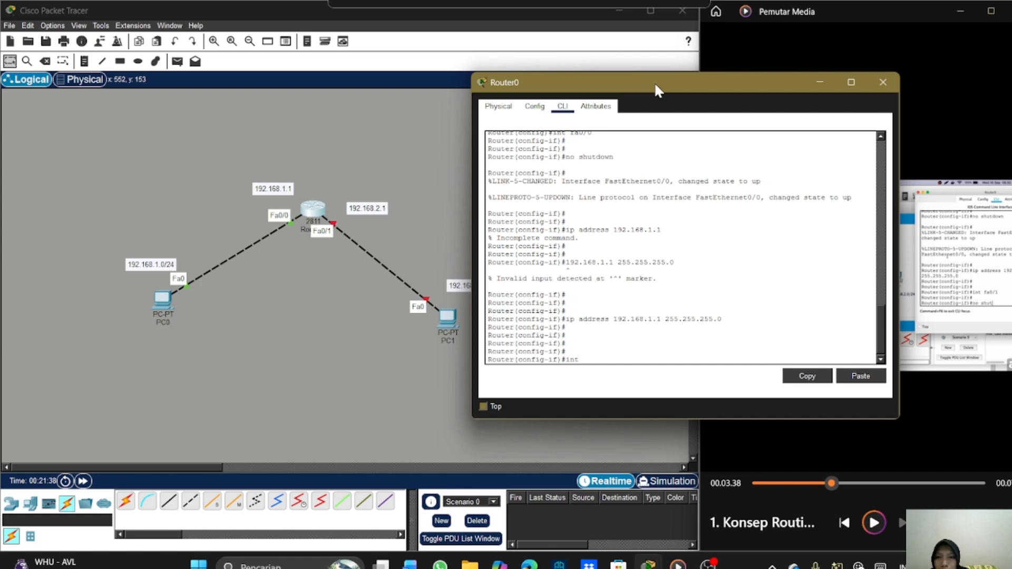
drag(655, 85, 418, 71)
text(fa)
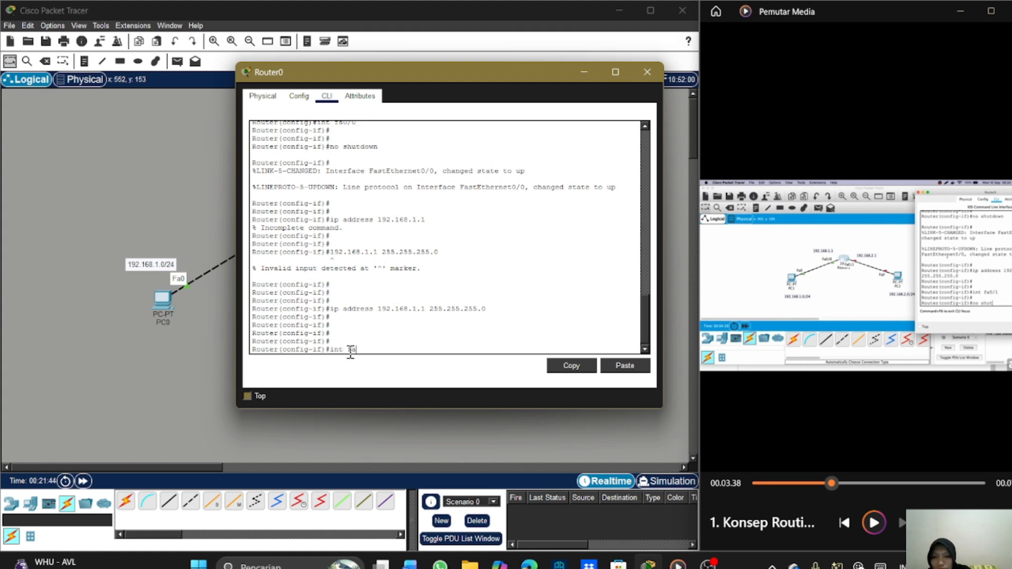
text(0)
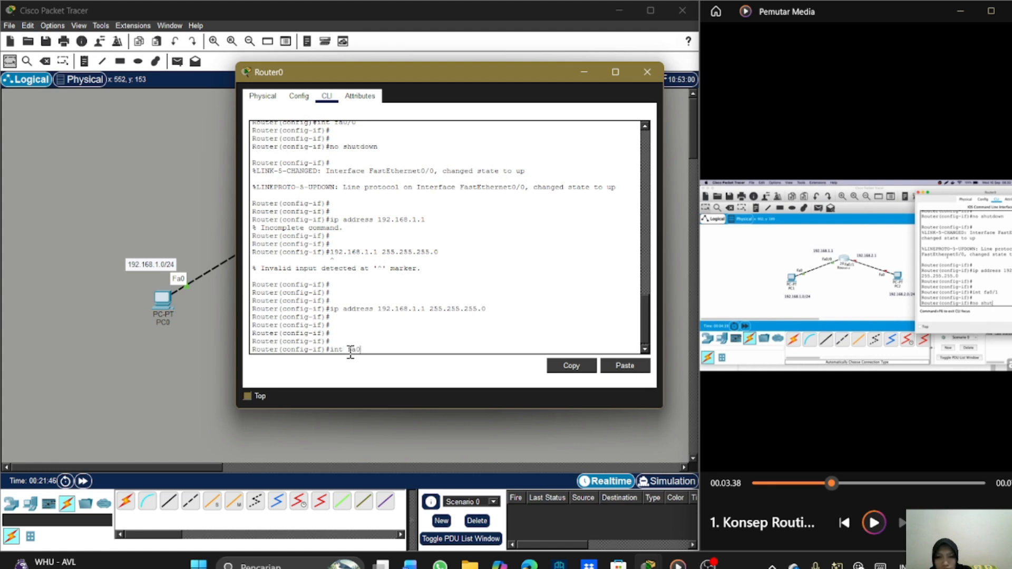
text(/1)
key(Return)
key(Return)
key(Return)
key(Return)
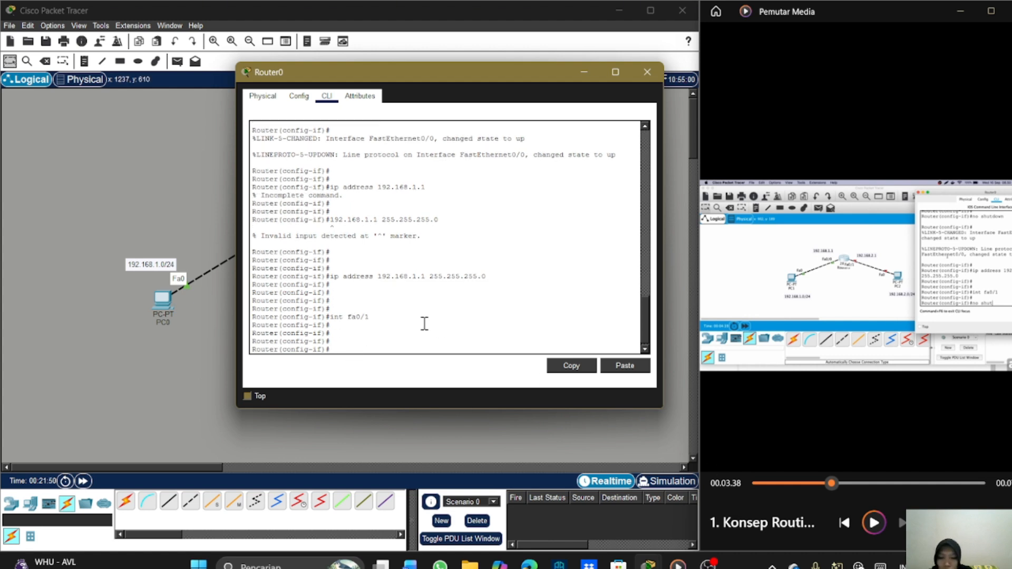
Enable the router's Fa0/1 interface with no shutdown
text(no sh)
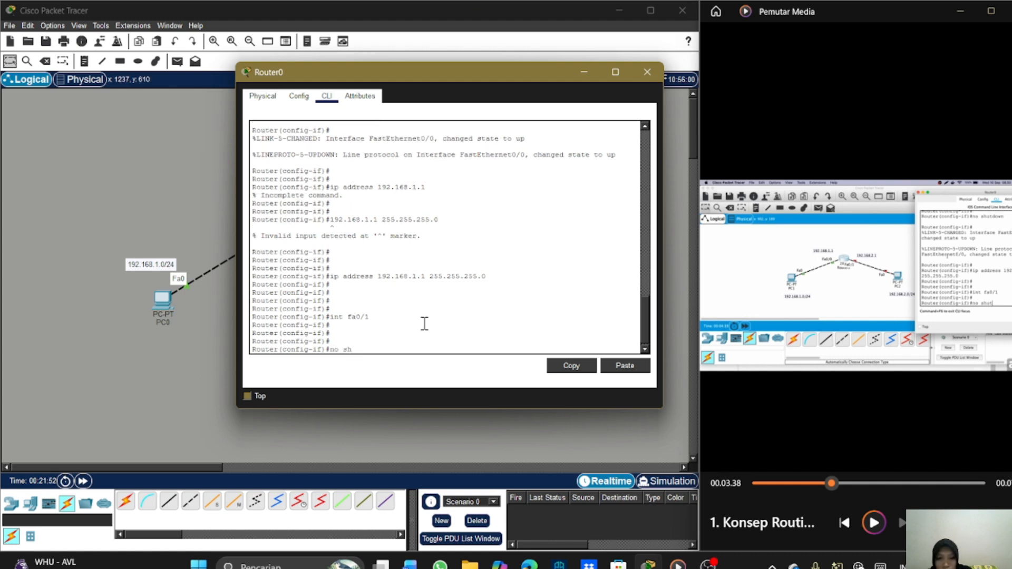
text(ut)
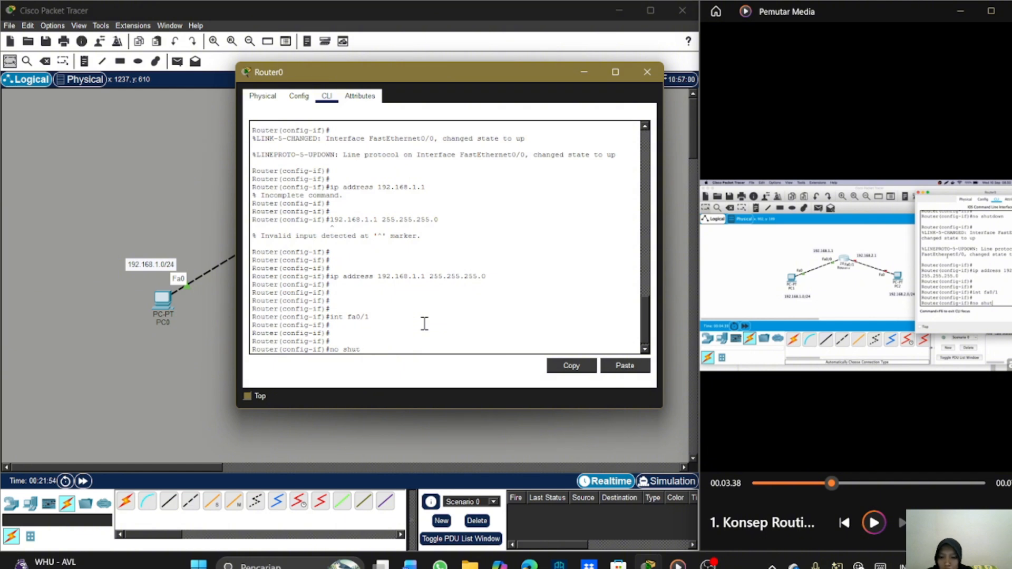
text(down)
key(Return)
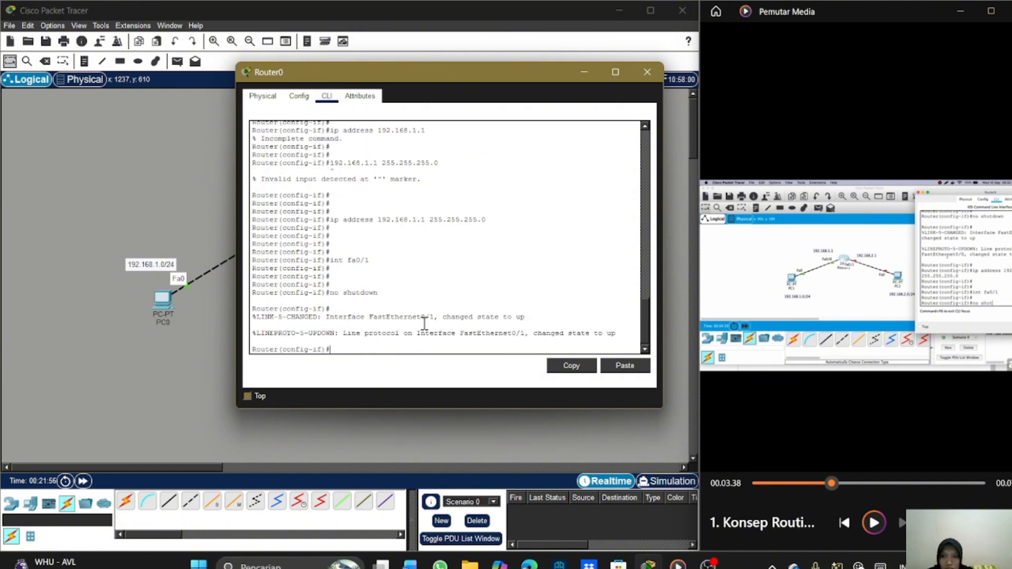
key(Return)
key(Return)
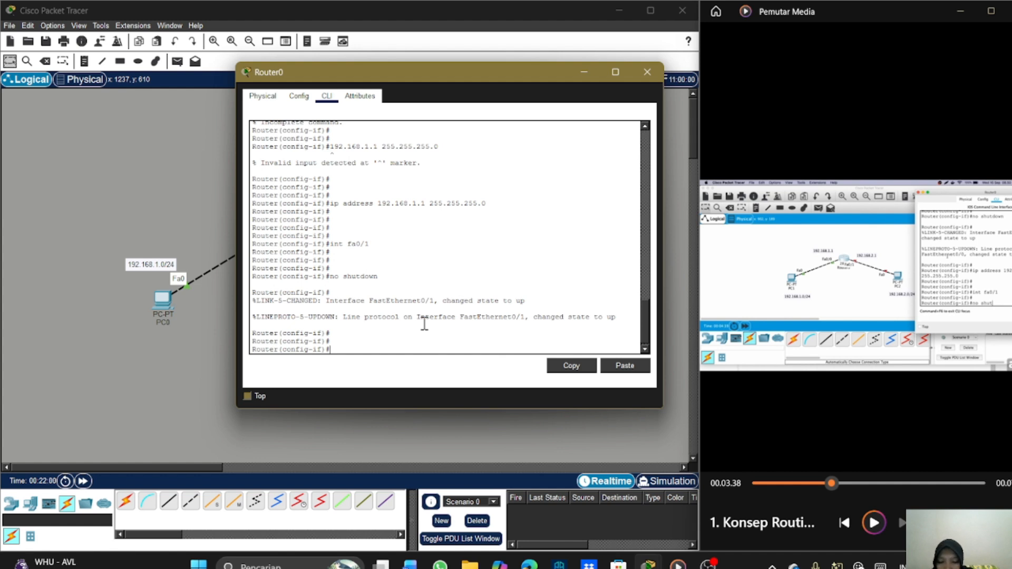
Assign the Fa0/1 interface its address and mask with ip address 192.168.2.1 255.255.255.0
text(ip address)
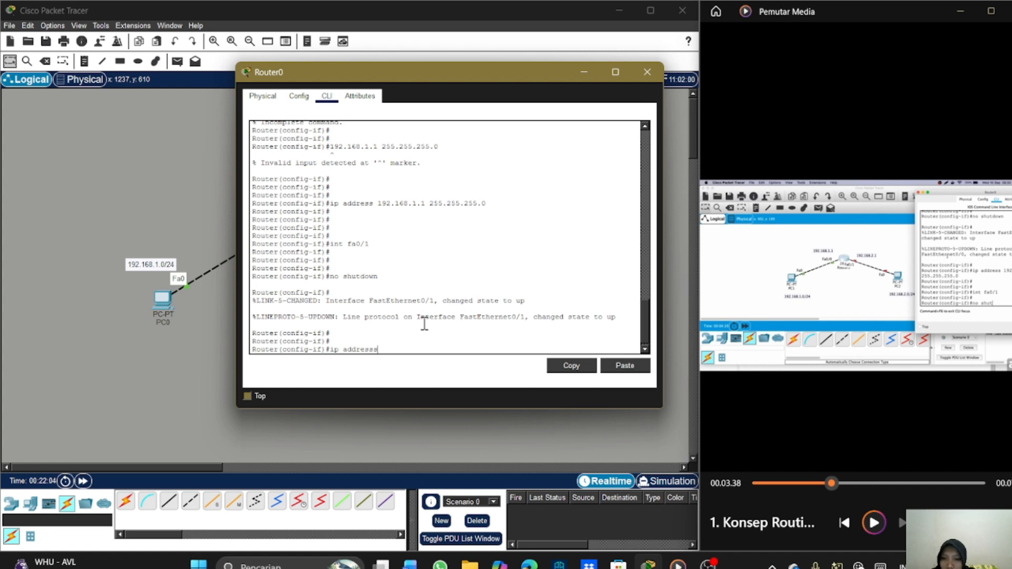
key(BackSpace)
text(192.168.2.1)
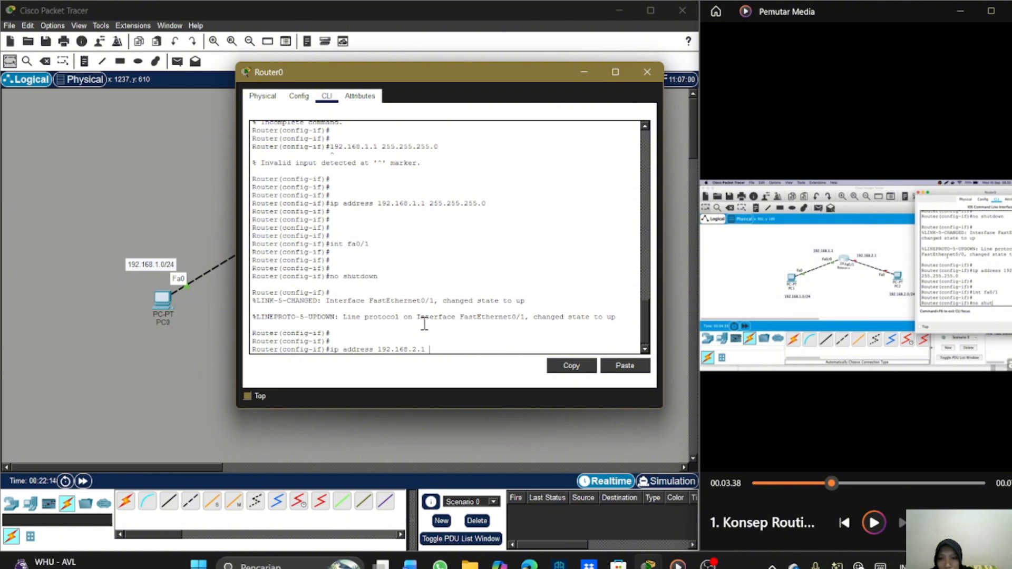
text(255)
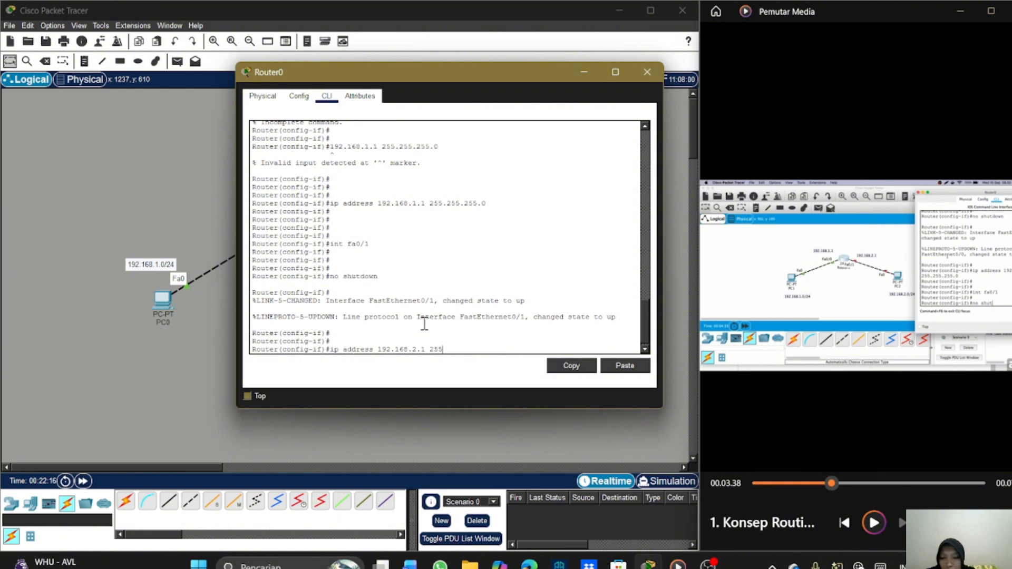
text(.255.255.)
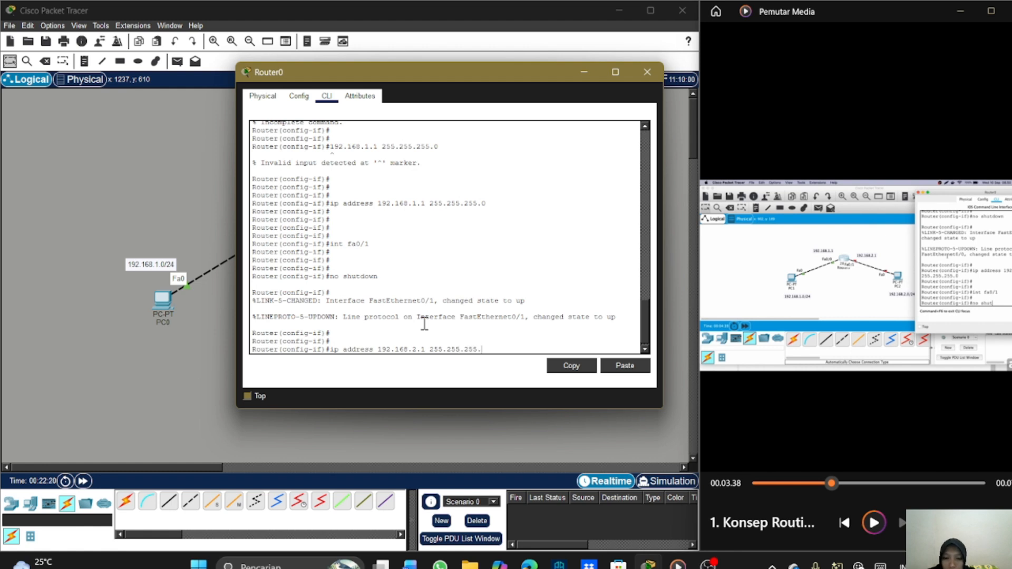
text(0)
key(Return)
key(Return)
key(Return)
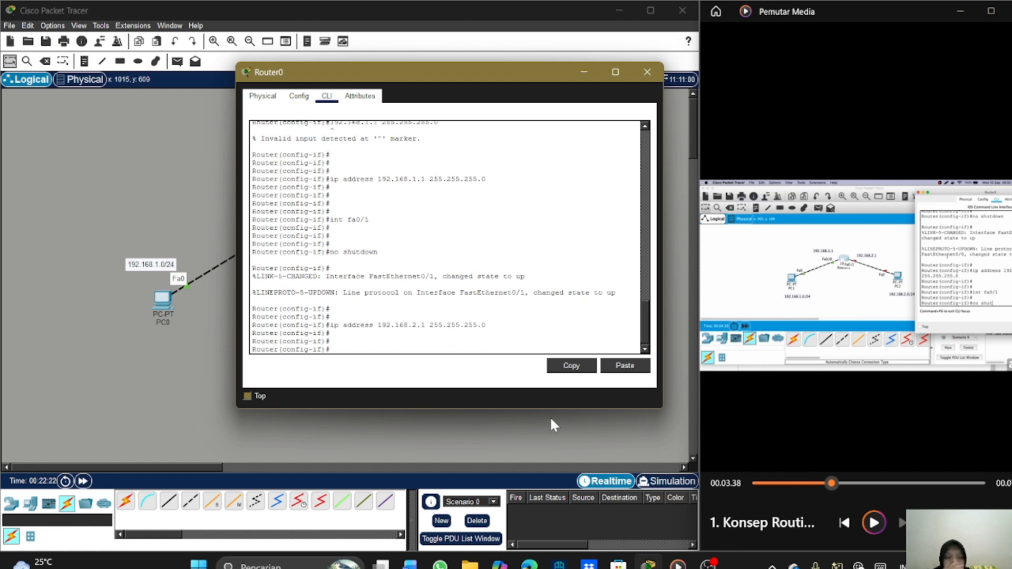
Play the tutorial video from 03.51 to 03.55, return to the topology workspace and nudge PC1 slightly
drag(826, 484, 831, 485)
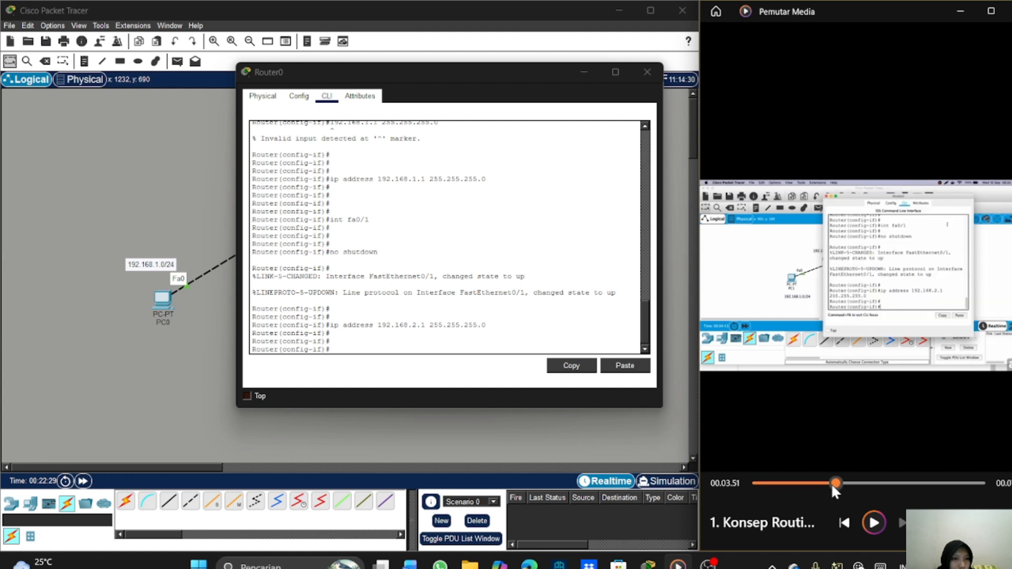
click(874, 523)
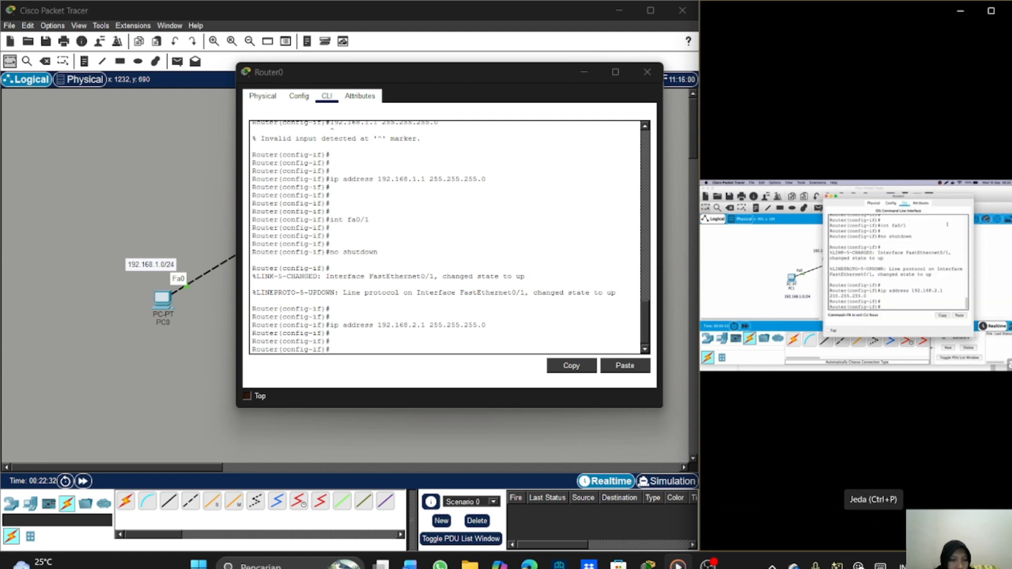
mouse_move(879, 520)
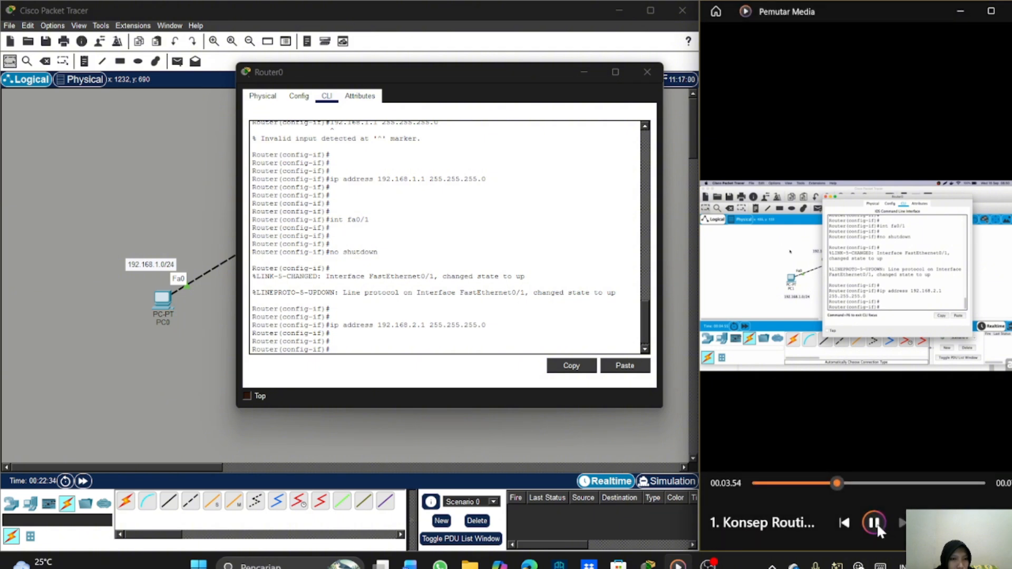
click(876, 523)
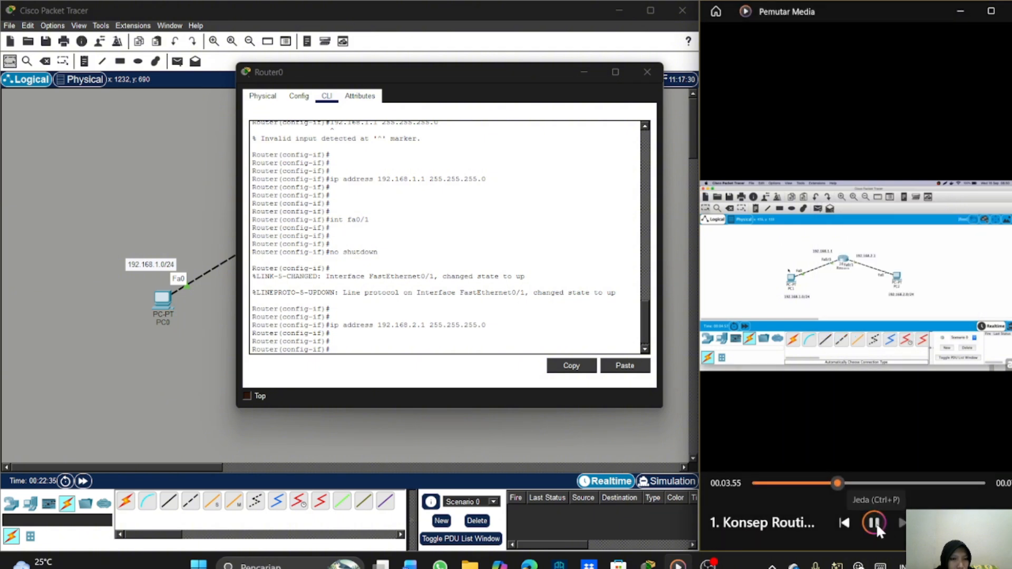
click(190, 417)
mouse_move(448, 322)
mouse_down()
mouse_move(466, 287)
mouse_move(452, 314)
mouse_up()
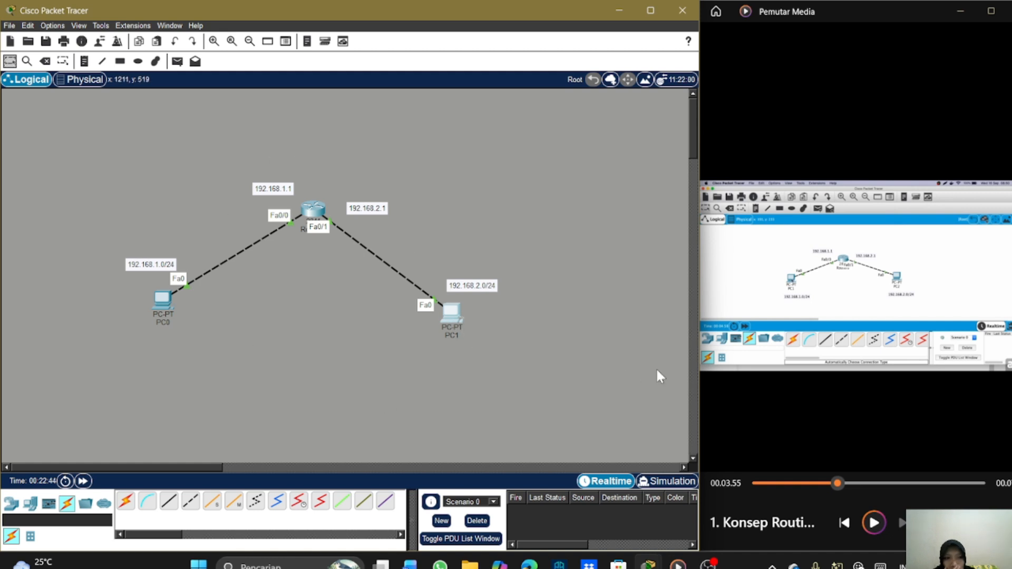
Scrub through the tutorial video around 03.51 to 04.01 and pause it at 03.58 on the PC's IP configuration
drag(838, 482, 840, 482)
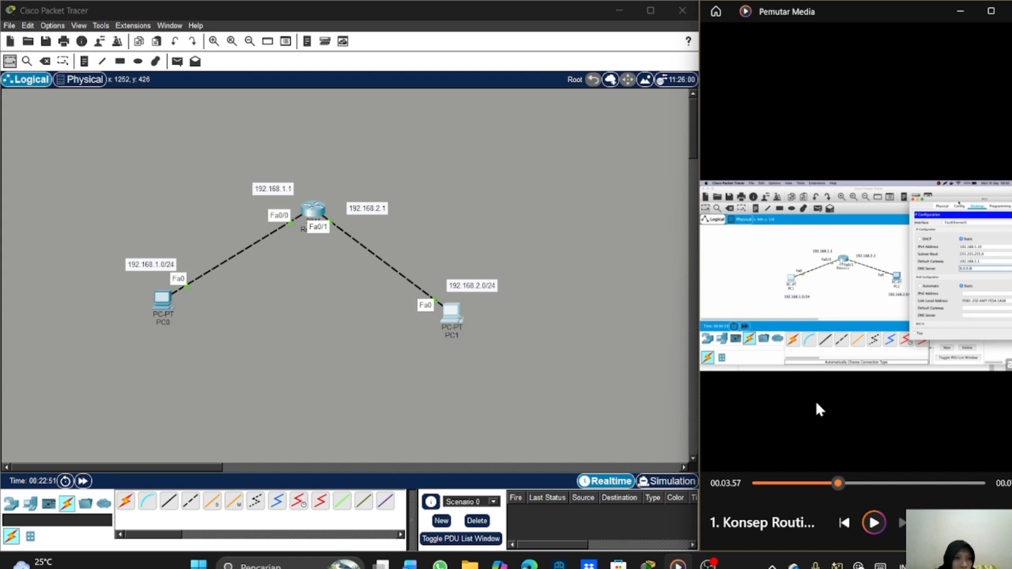
drag(838, 481, 836, 481)
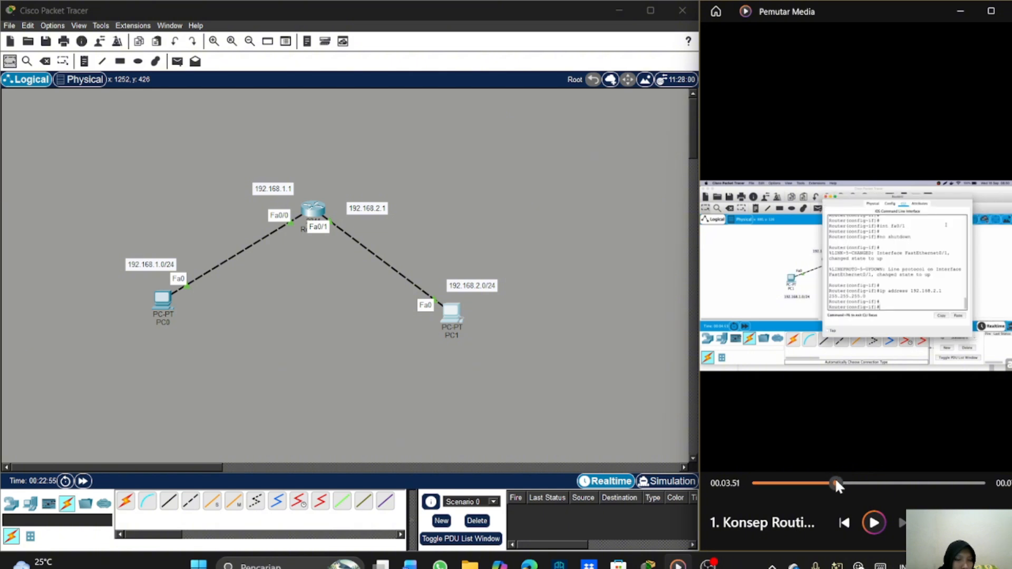
click(874, 523)
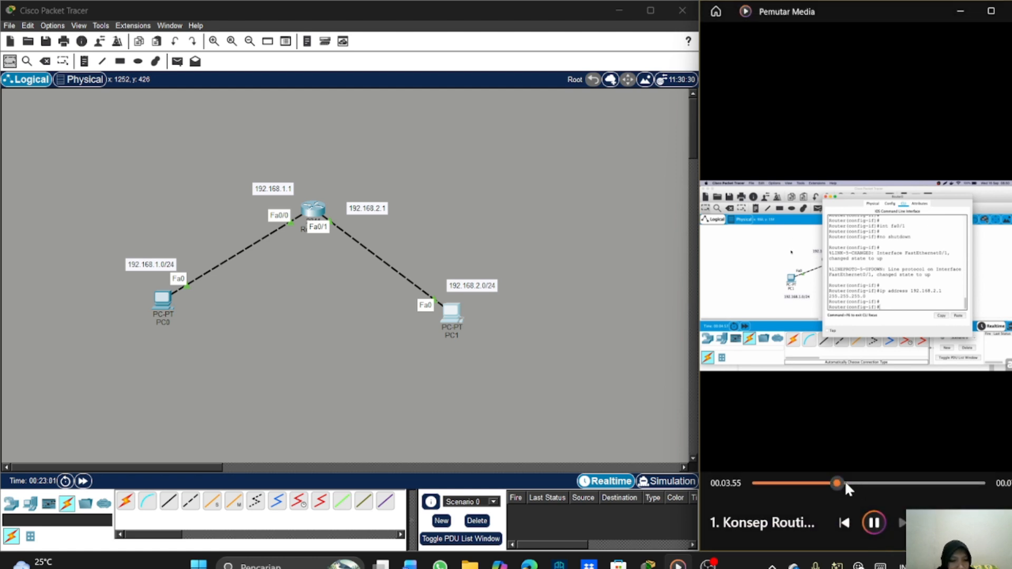
click(844, 480)
drag(845, 482, 836, 484)
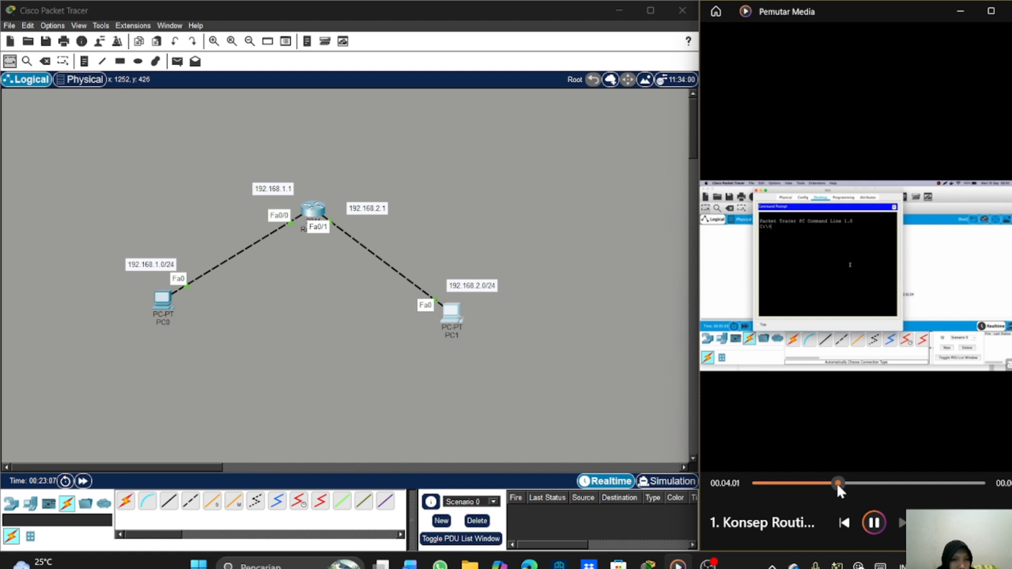
drag(837, 482, 836, 483)
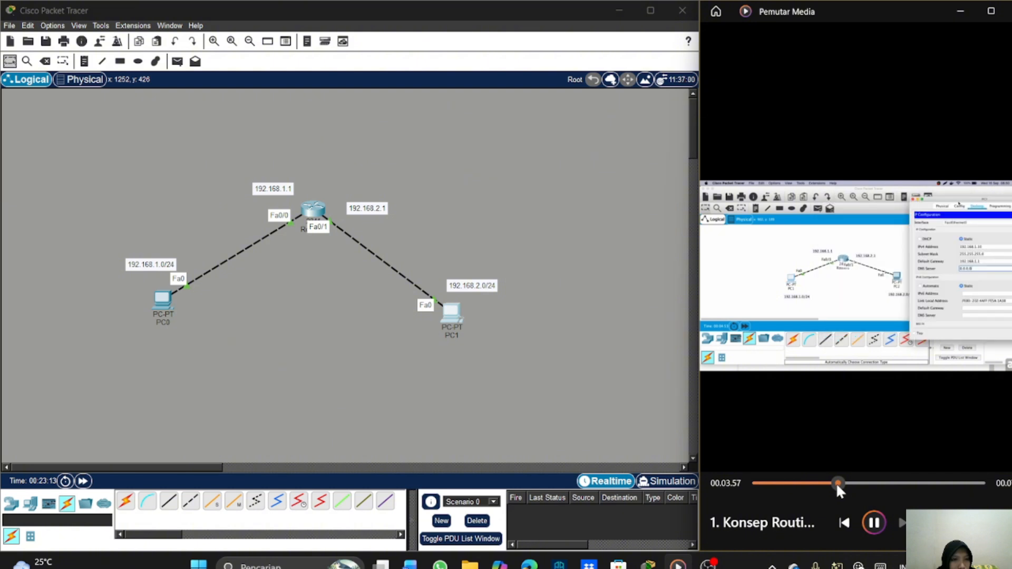
click(872, 522)
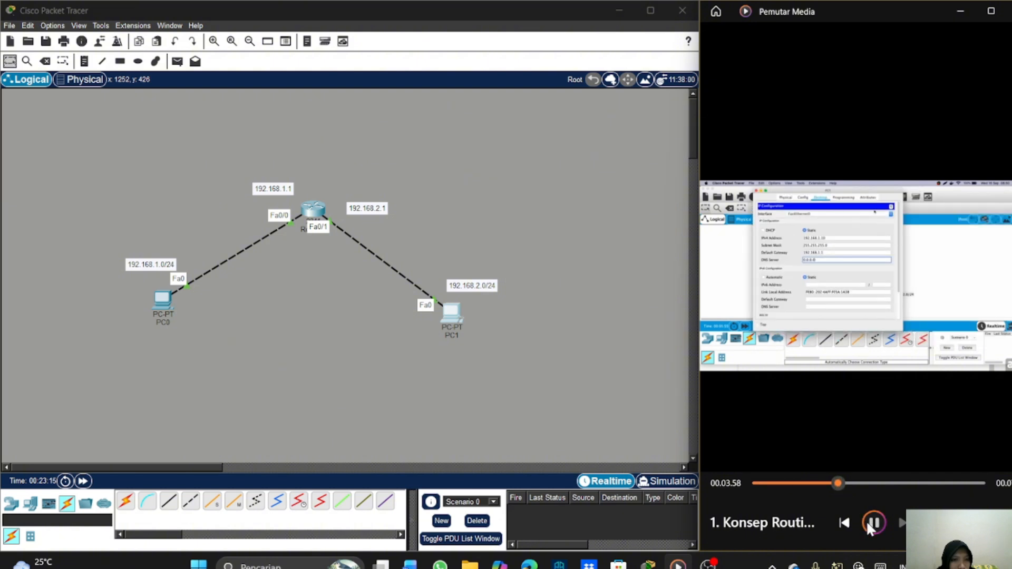
Set PC0's default gateway to 192.168.1.1 in its IP configuration and return to the topology workspace
click(172, 308)
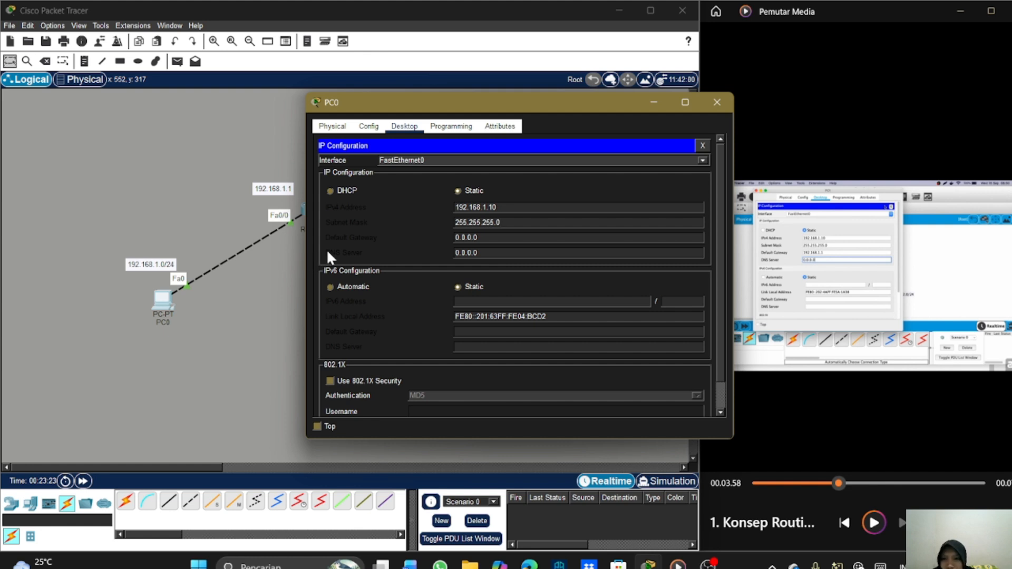
click(482, 237)
key(BackSpace)
key(BackSpace)
key(BackSpace)
key(BackSpace)
key(BackSpace)
key(BackSpace)
key(BackSpace)
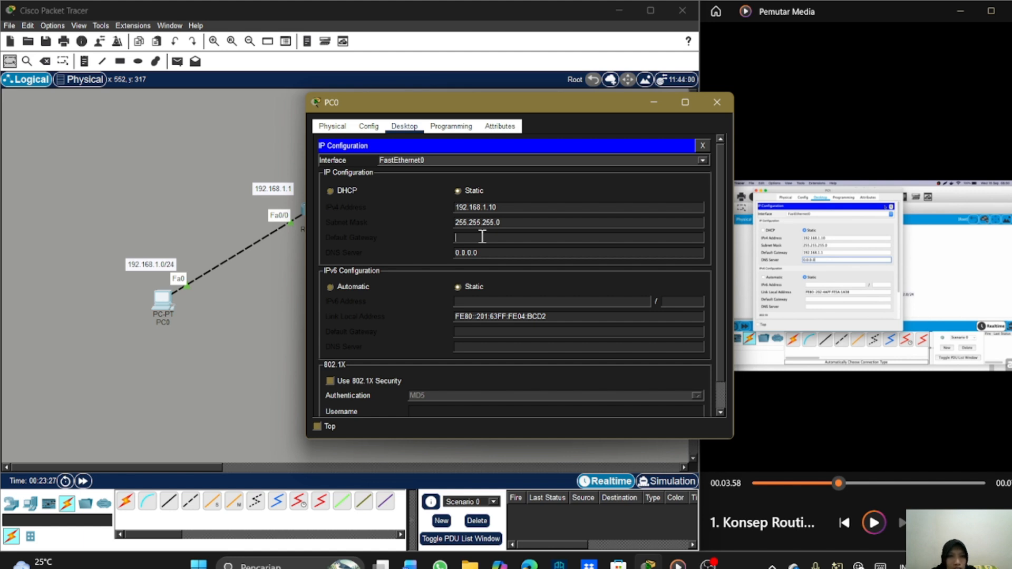
text(192)
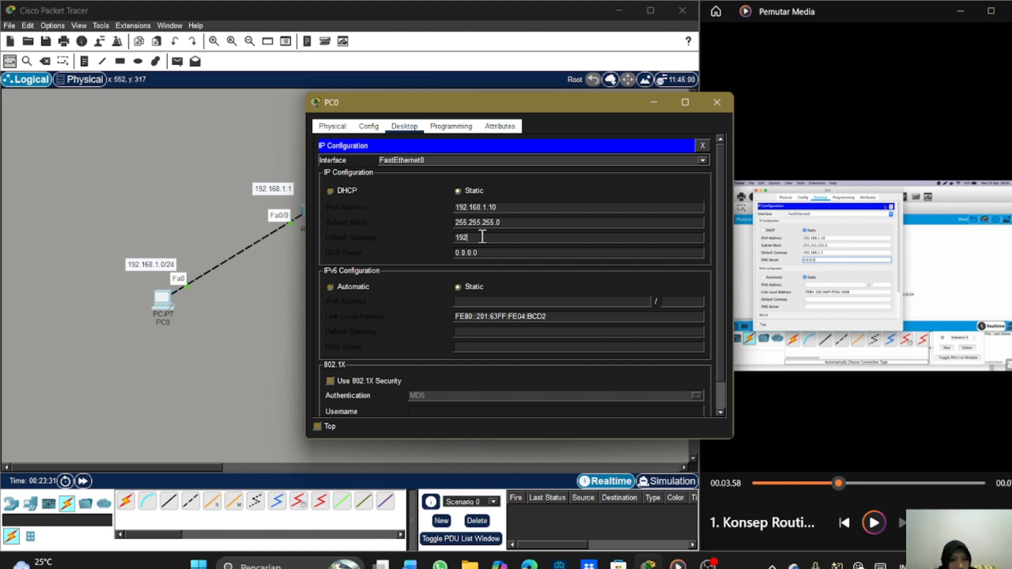
text(.1)
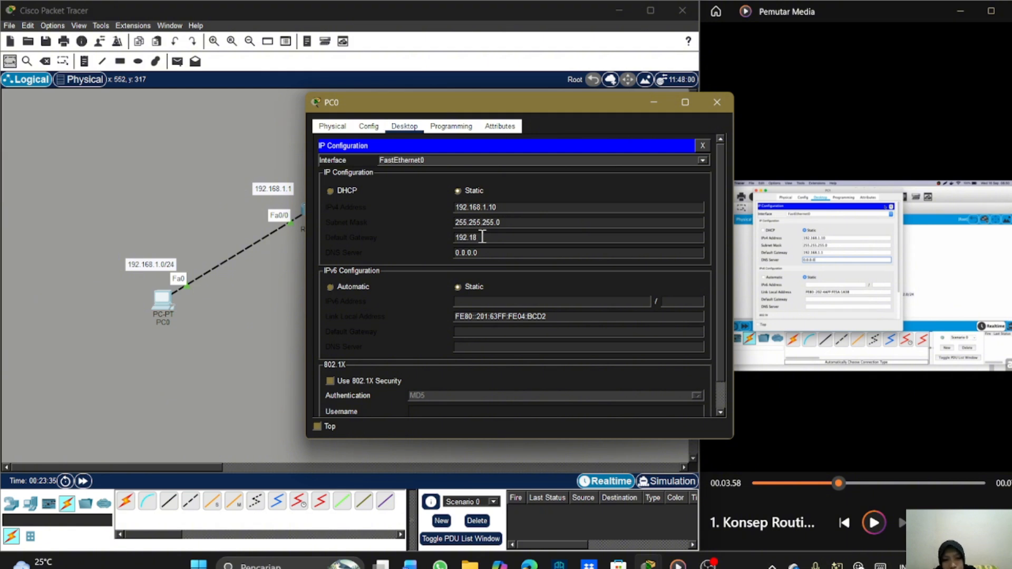
text(68.1.1)
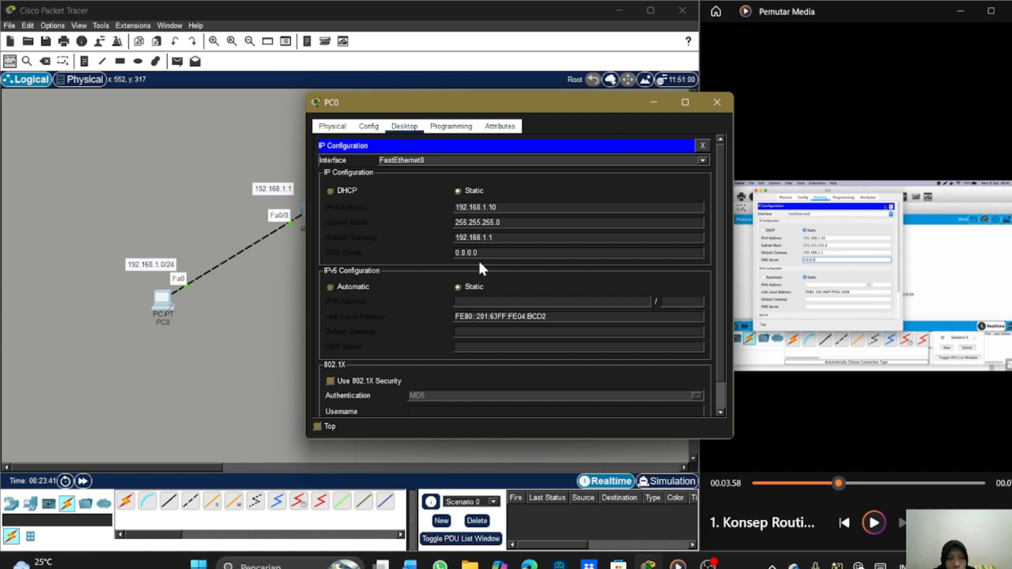
click(208, 342)
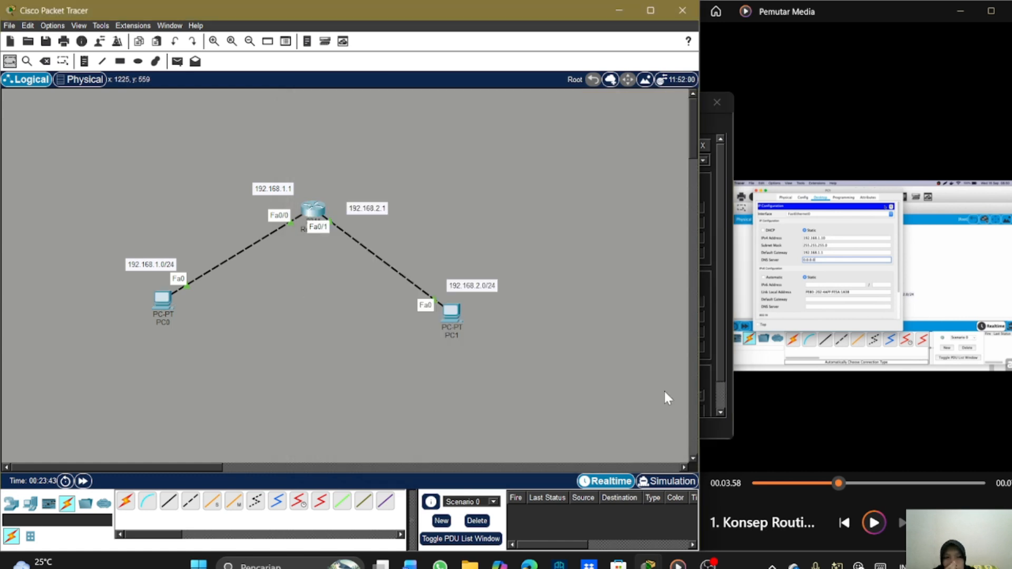
Play the tutorial video from 03.57 to 04.02 and pause it at the PC's command prompt
drag(838, 482, 839, 483)
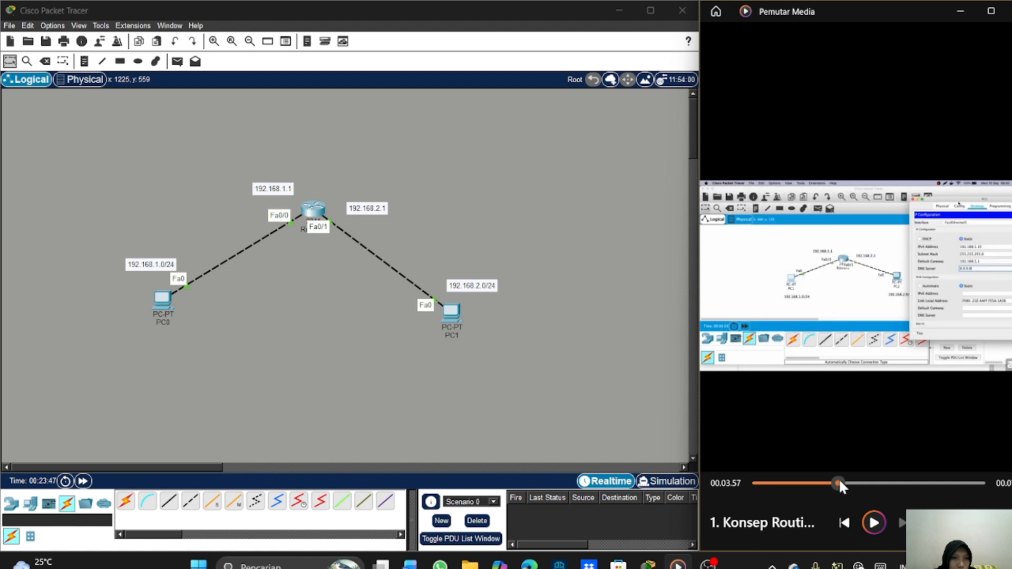
click(871, 523)
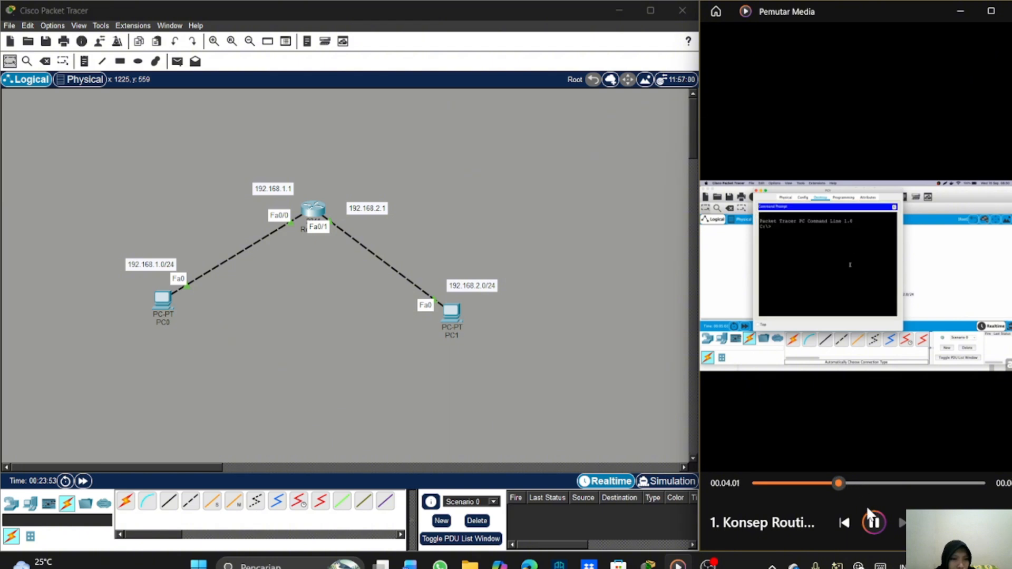
click(873, 523)
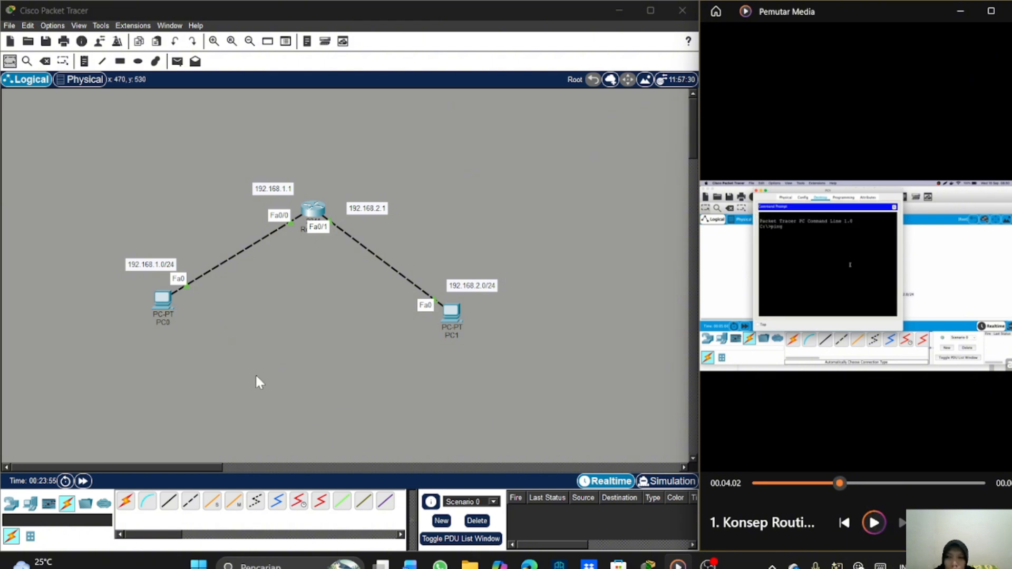
Close PC0's IP configuration window, reopen the device and open its Command Prompt
click(157, 302)
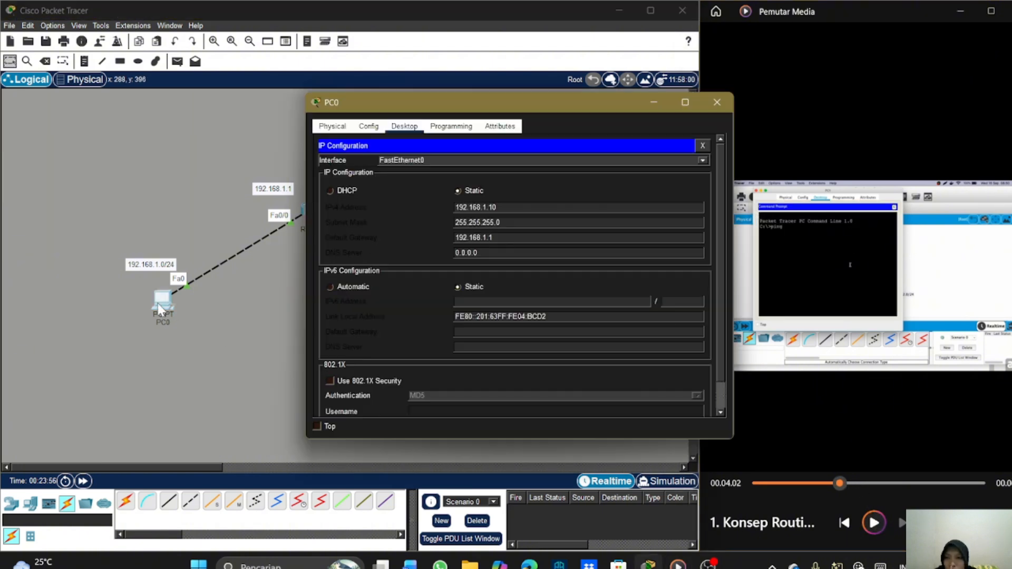
click(316, 105)
click(341, 199)
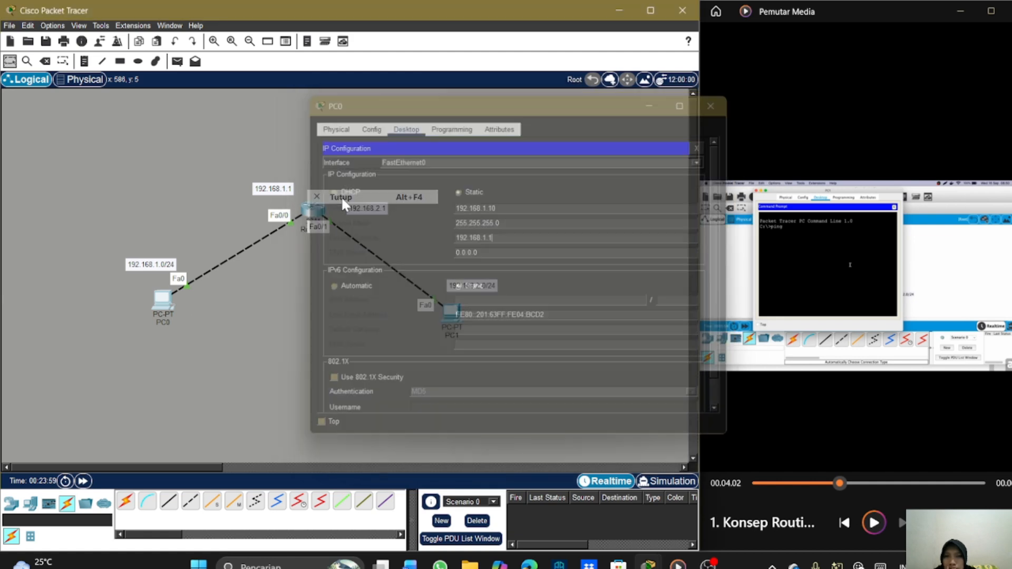
click(166, 303)
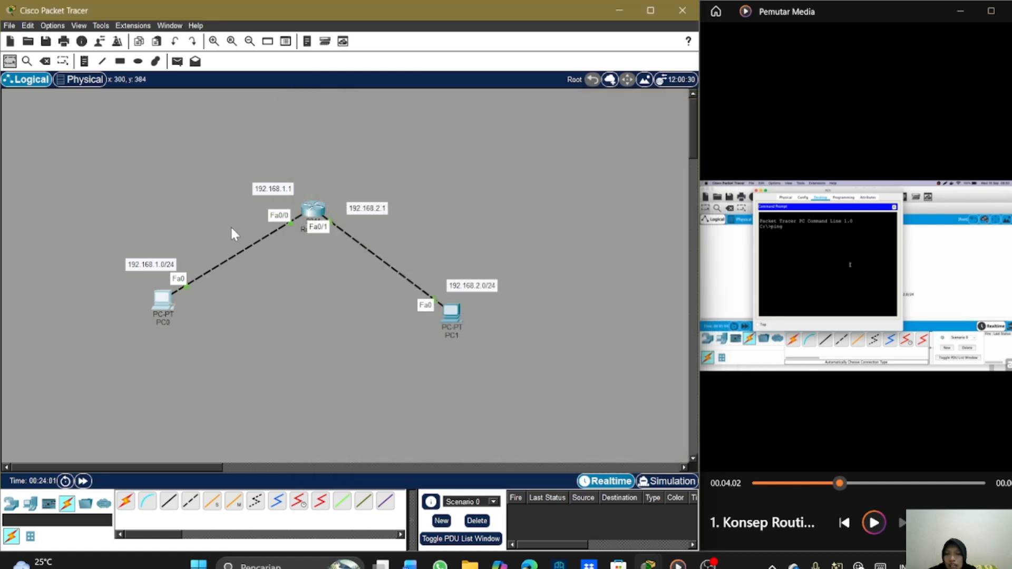
click(603, 156)
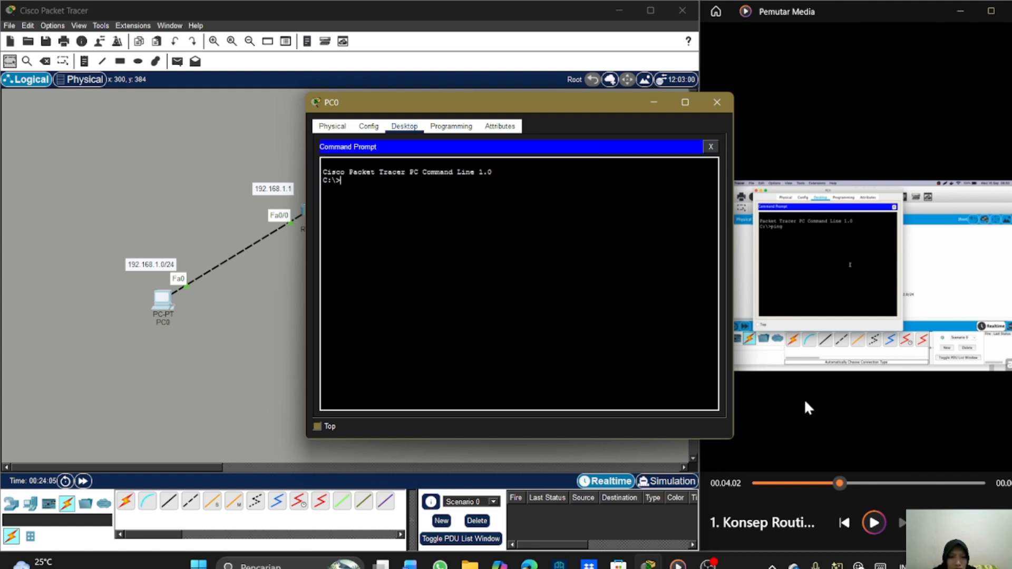
Ping 192.168.2.10 from PC0's command prompt, checking the address in the tutorial video up to 04.05
text(ping)
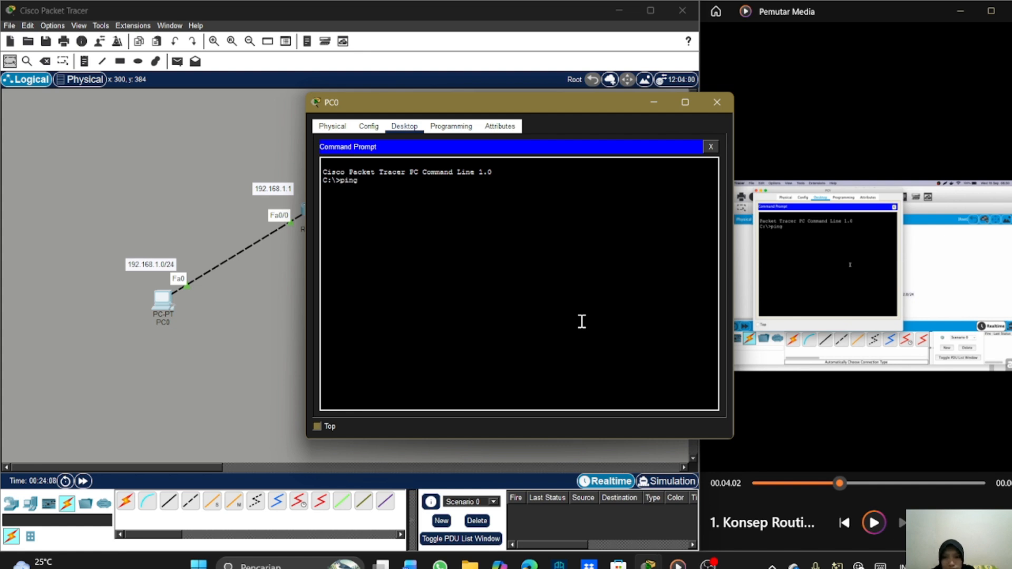
click(878, 520)
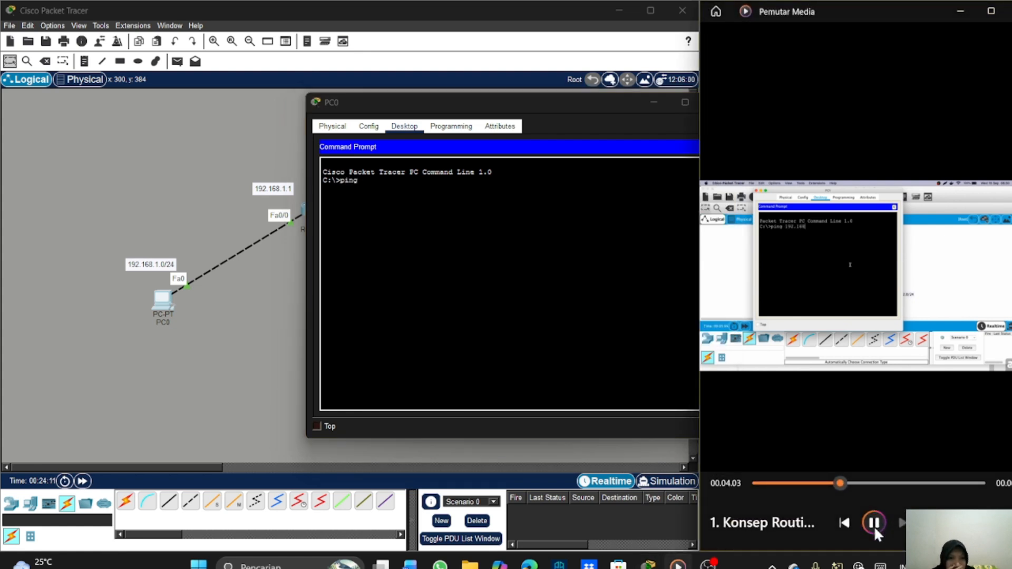
click(871, 526)
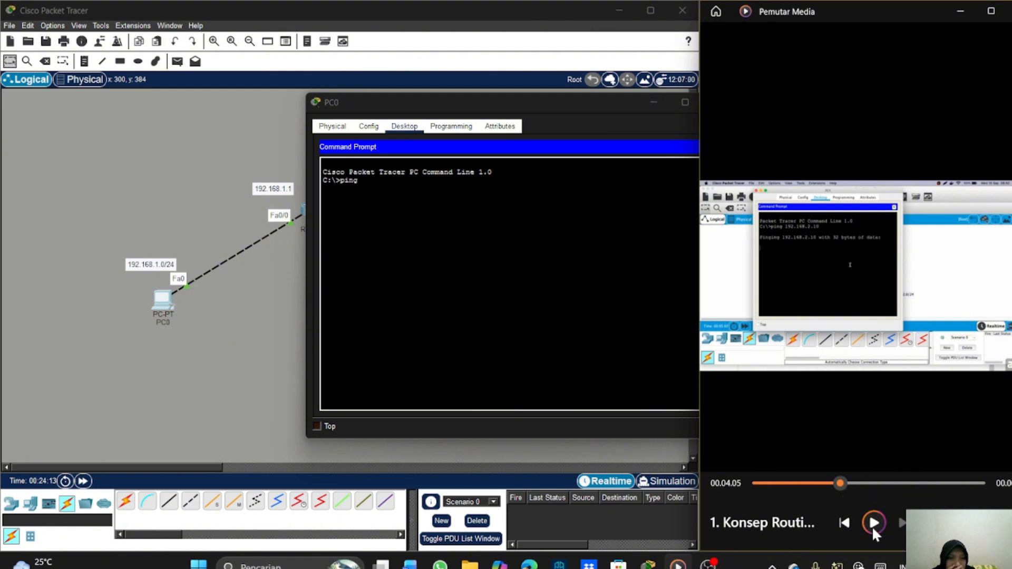
click(370, 188)
text(1)
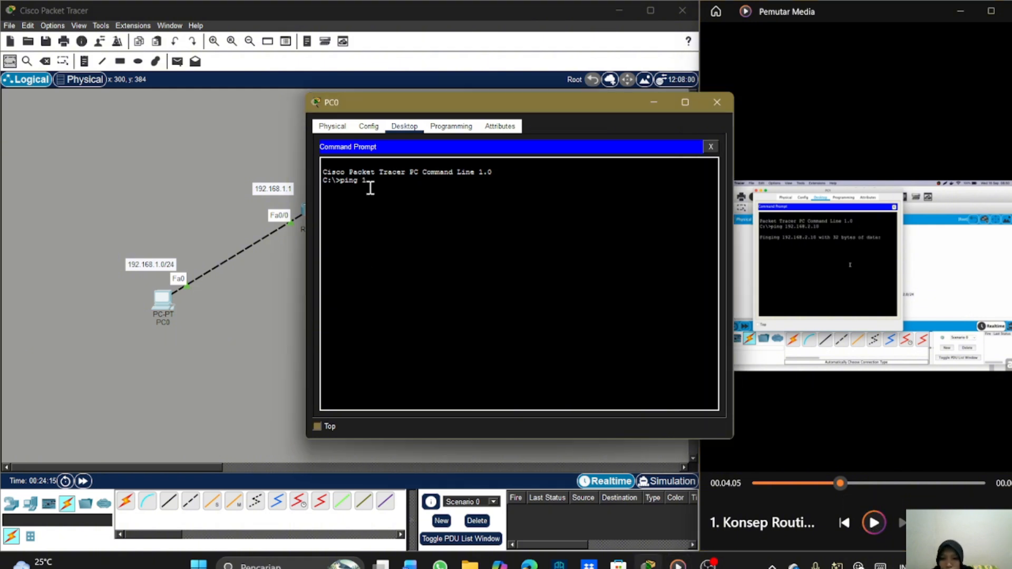
text(92.)
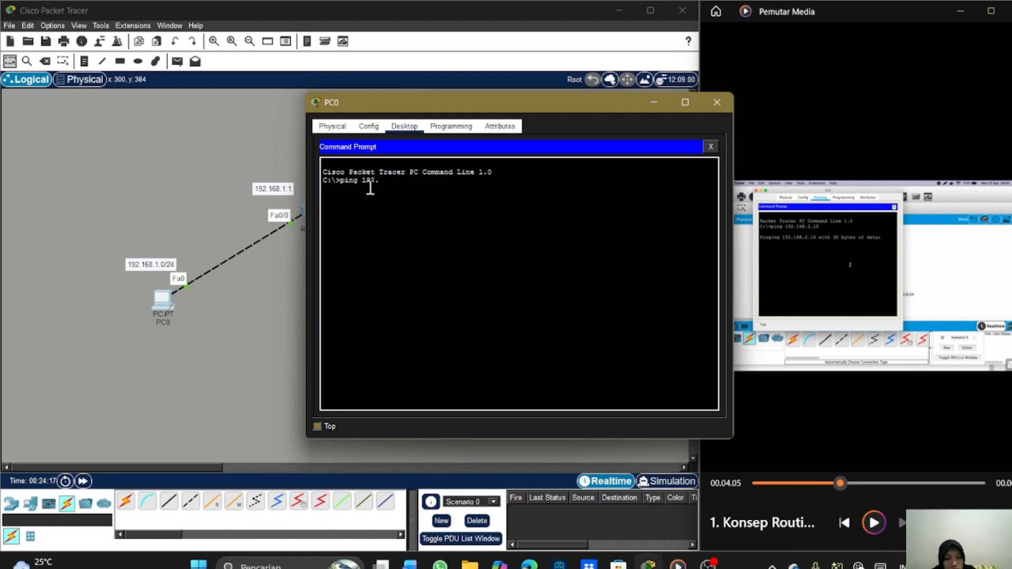
text(168.)
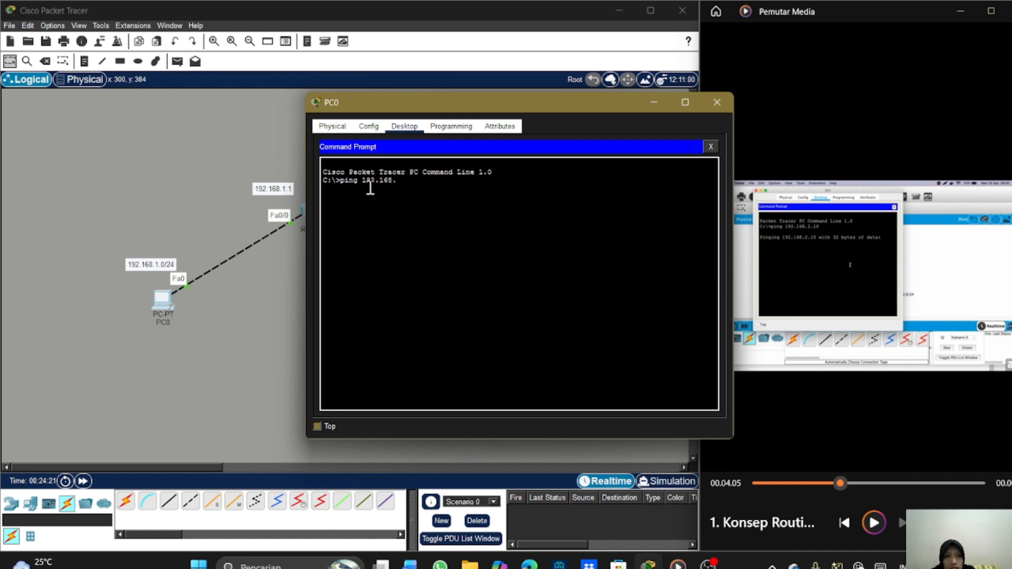
text(2.10)
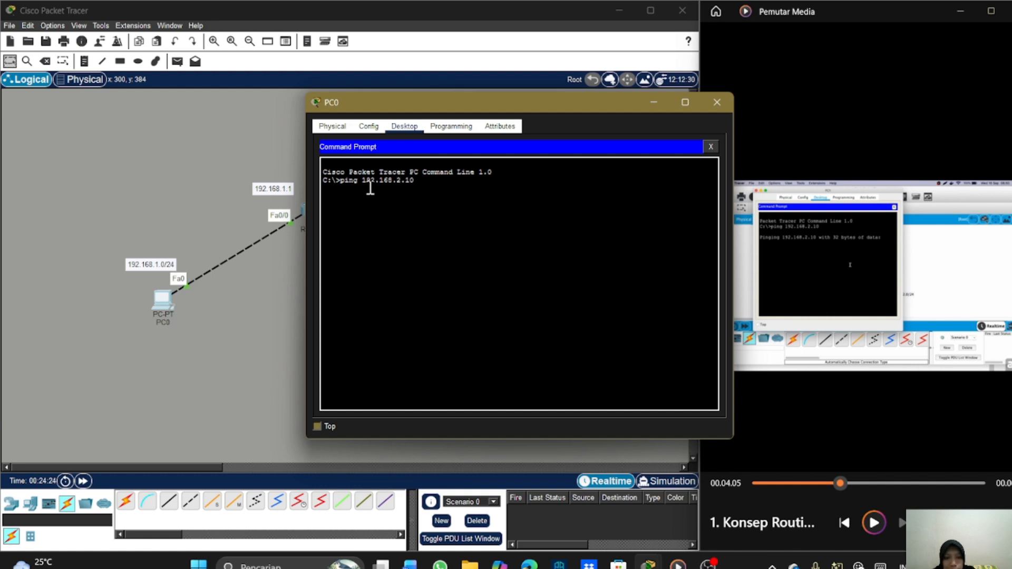
key(Return)
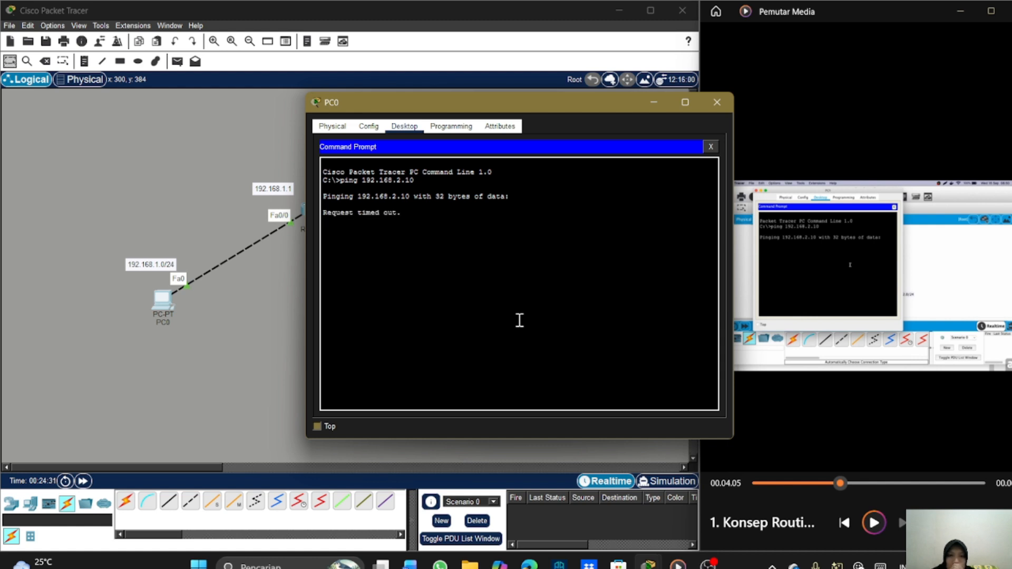
Play the tutorial video from 04.05 to 04.18 and briefly view PC1's device window
click(872, 522)
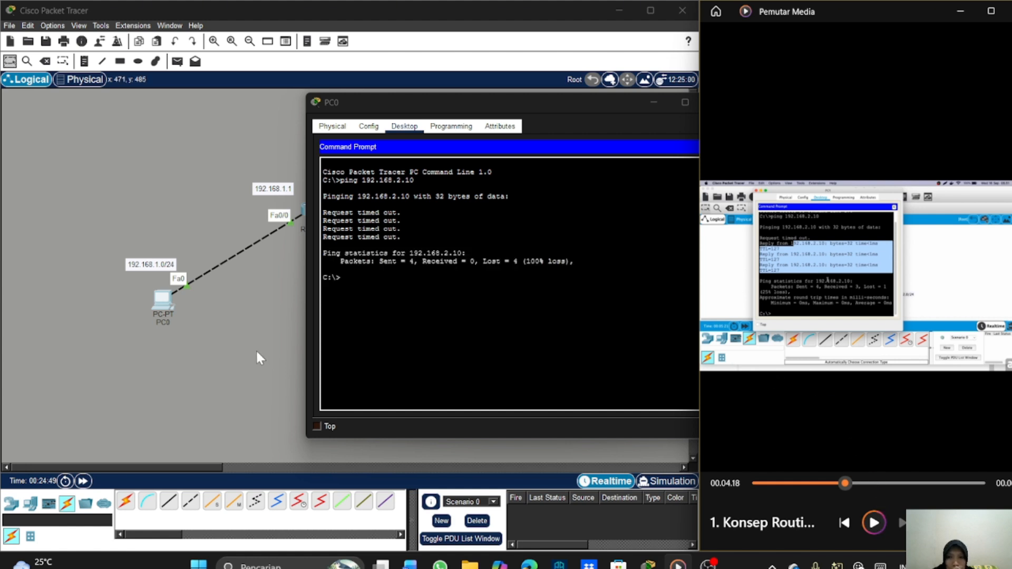
drag(256, 351, 450, 314)
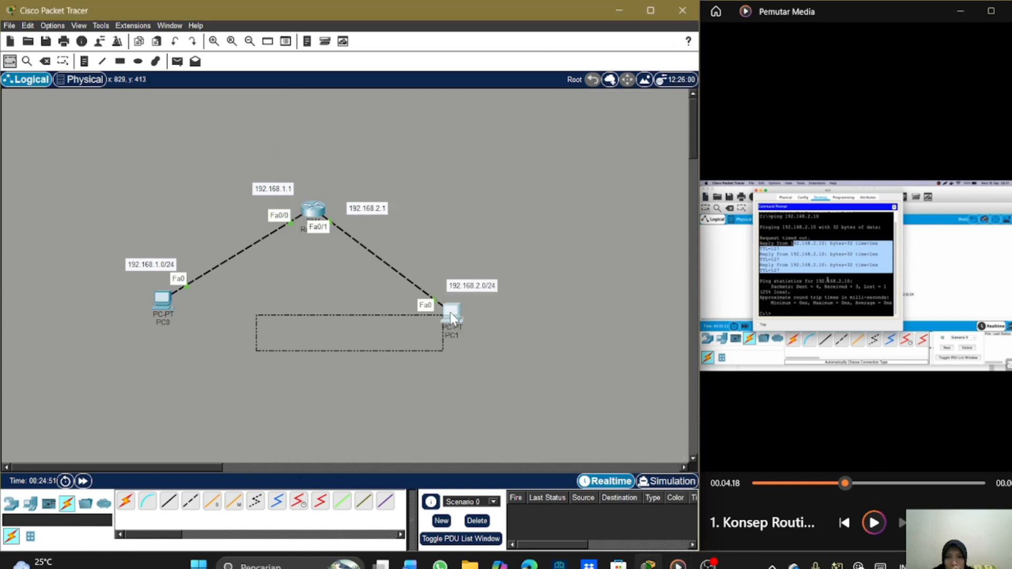
click(450, 311)
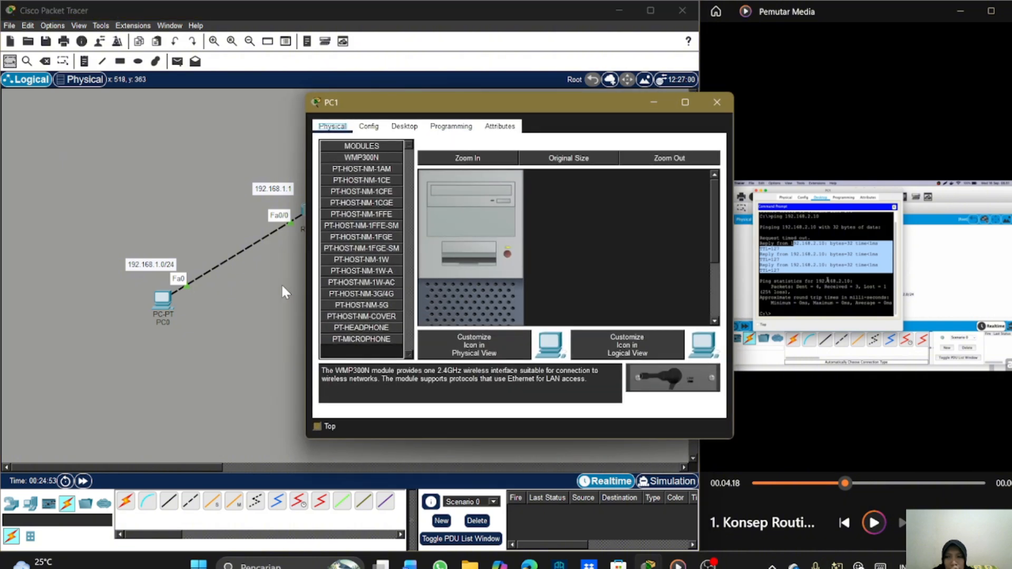
click(281, 283)
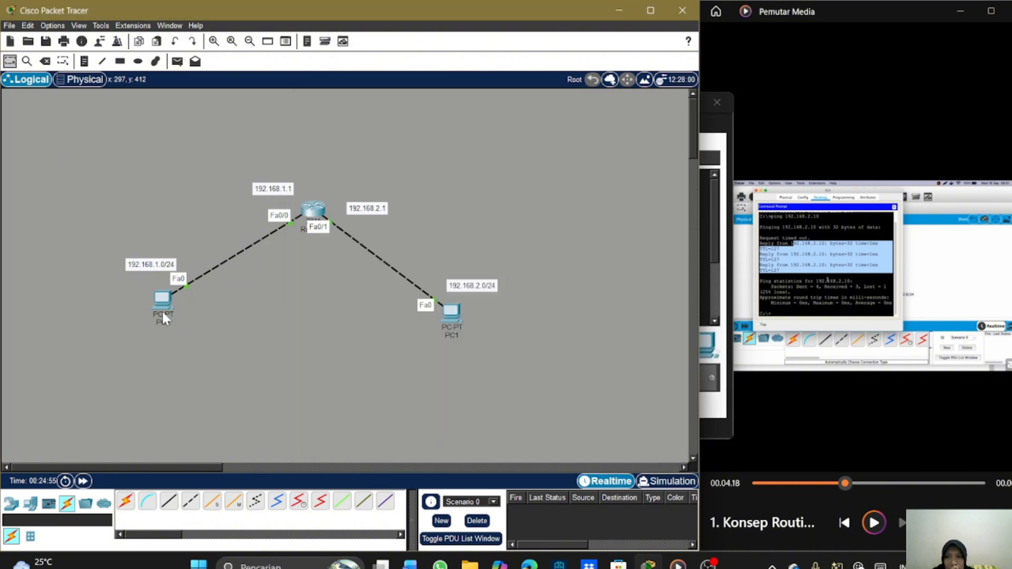
Ping the router's Fa0/1 address 192.168.2.1 from PC0's command prompt and return to the topology workspace
click(162, 294)
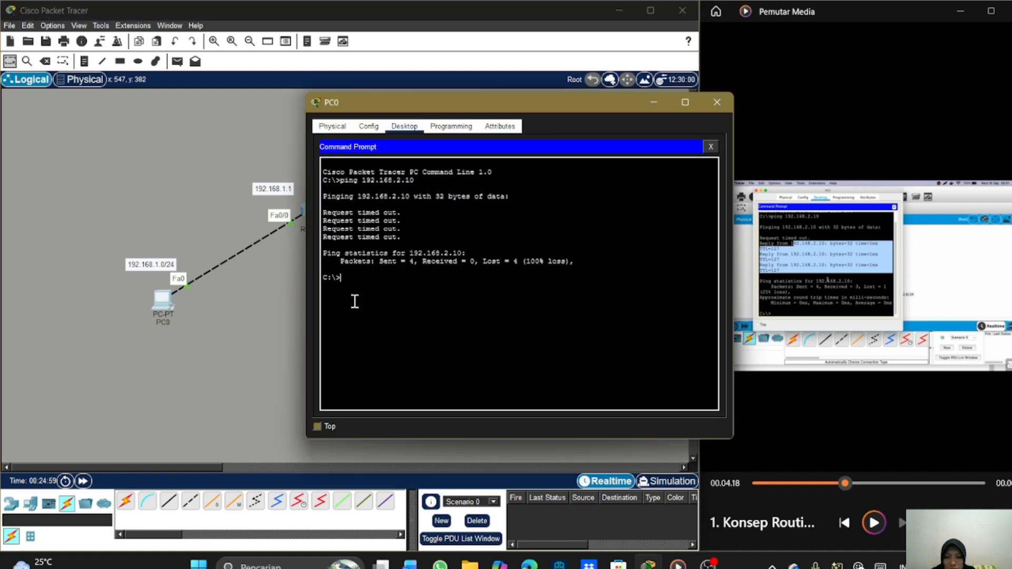
text(ping 192.1)
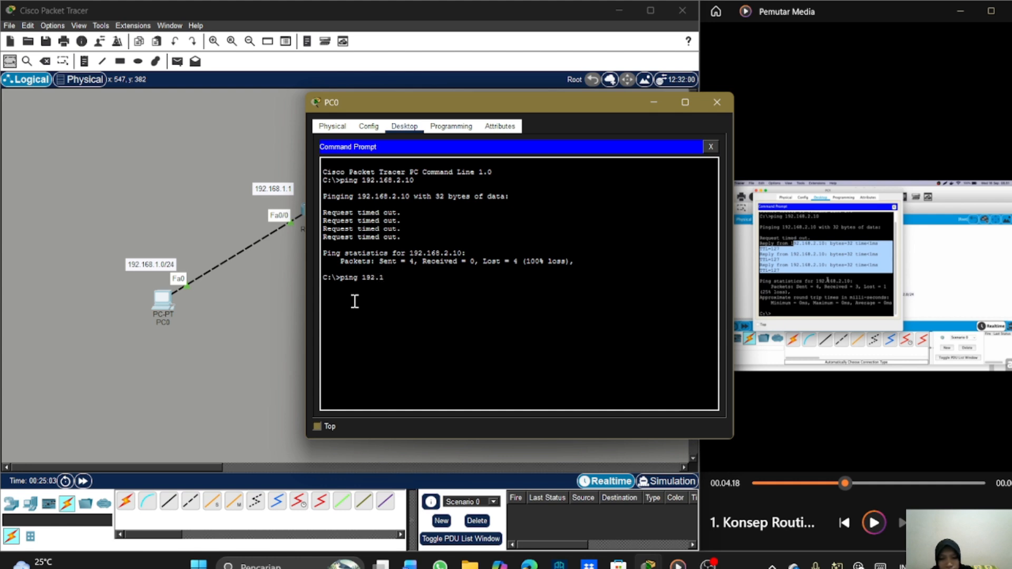
text(68.2.1)
key(Return)
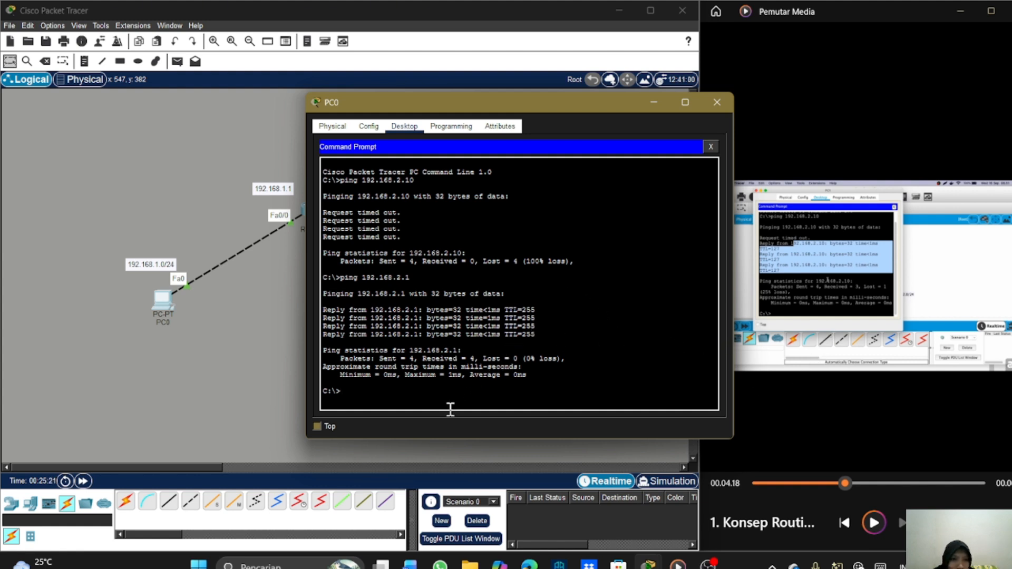
text(ping 1)
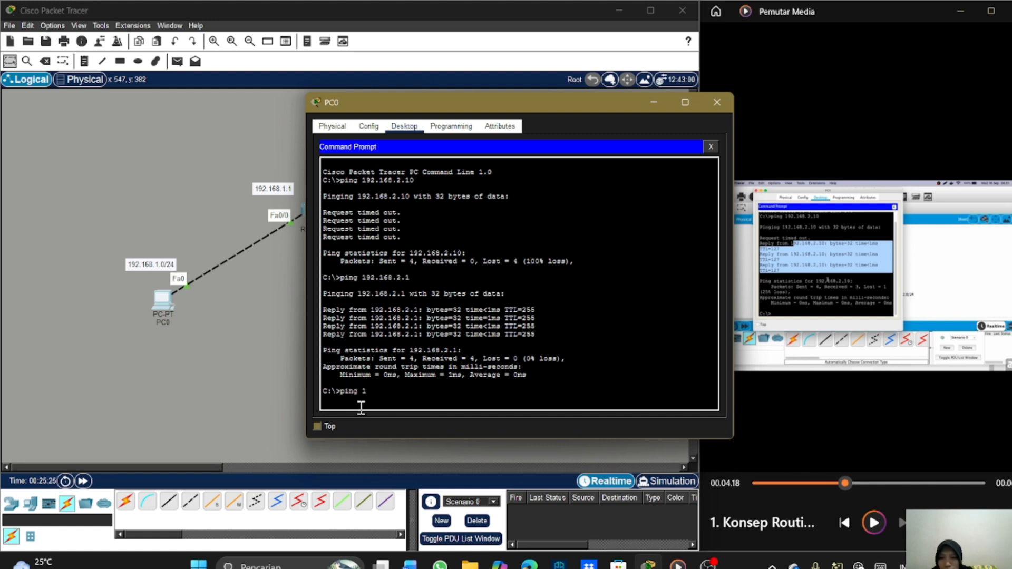
click(181, 308)
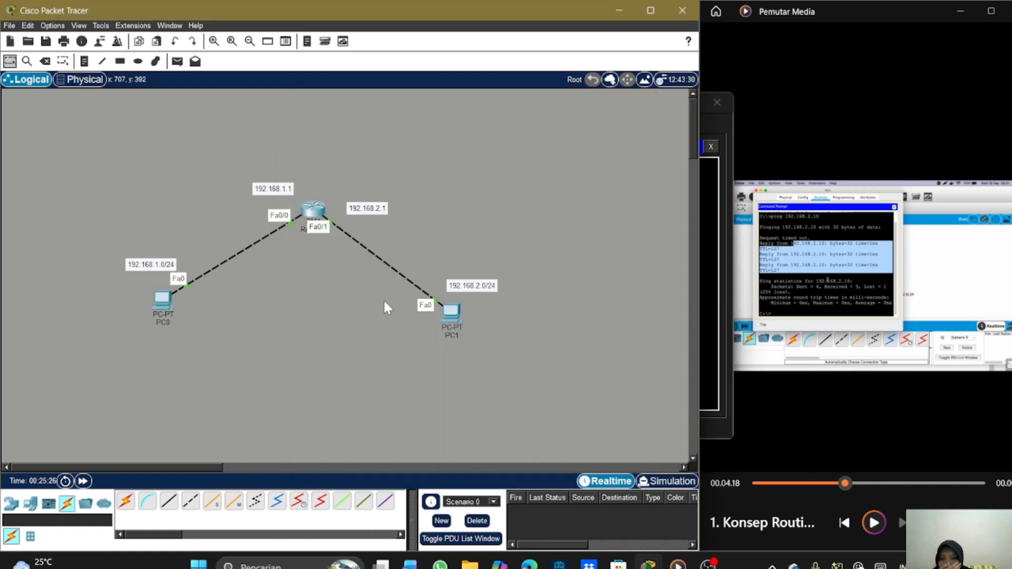
Set PC1's static IPv4 address to 192.168.2.10 and its subnet mask to 255.255.255.0
click(451, 316)
click(407, 128)
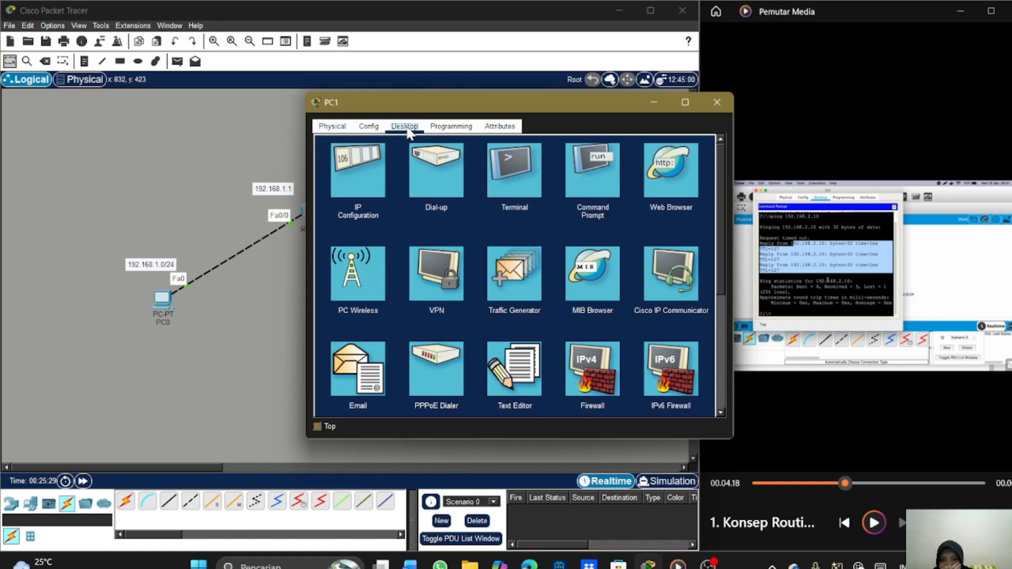
click(372, 181)
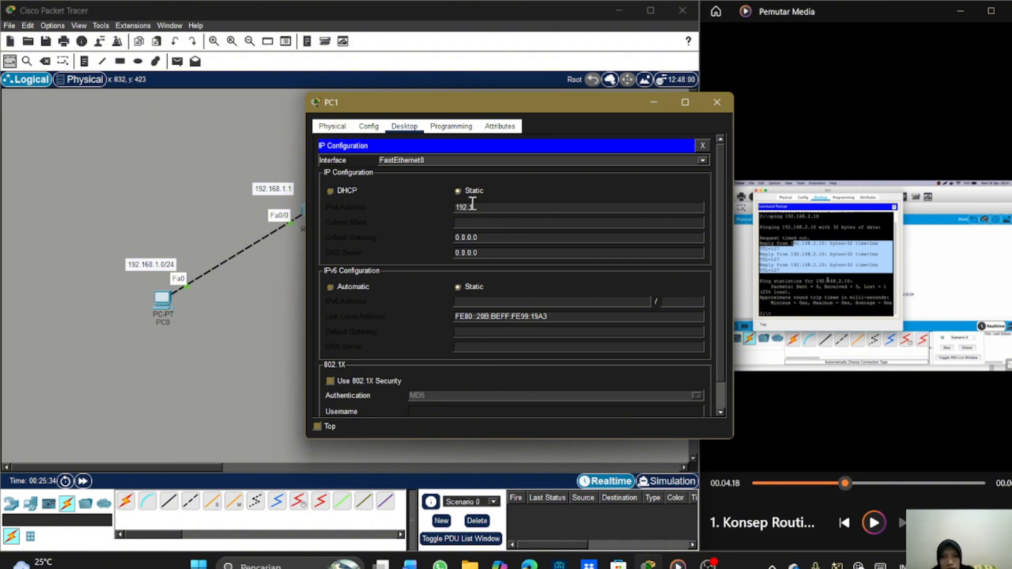
text(168.)
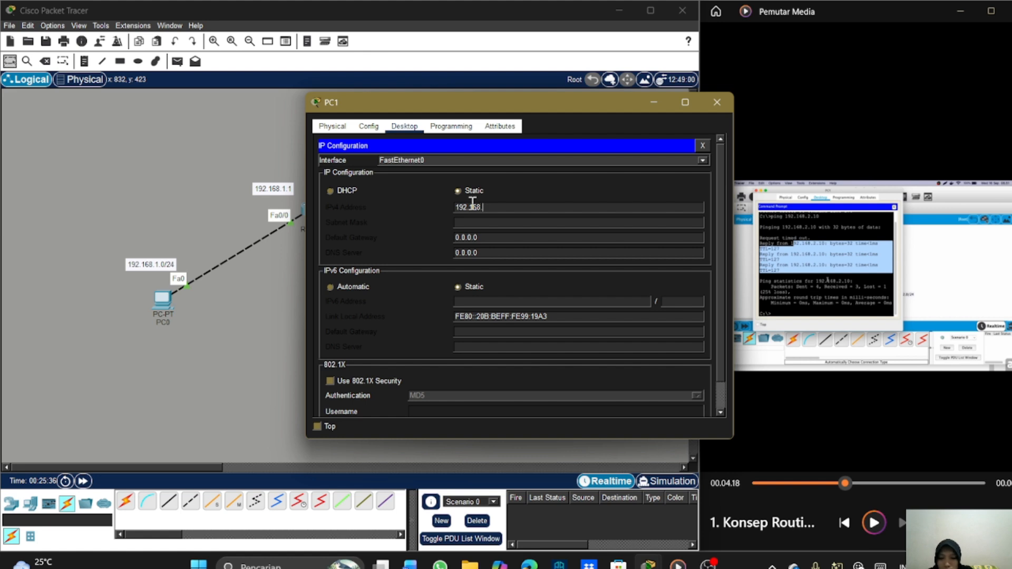
text(2.10)
click(478, 222)
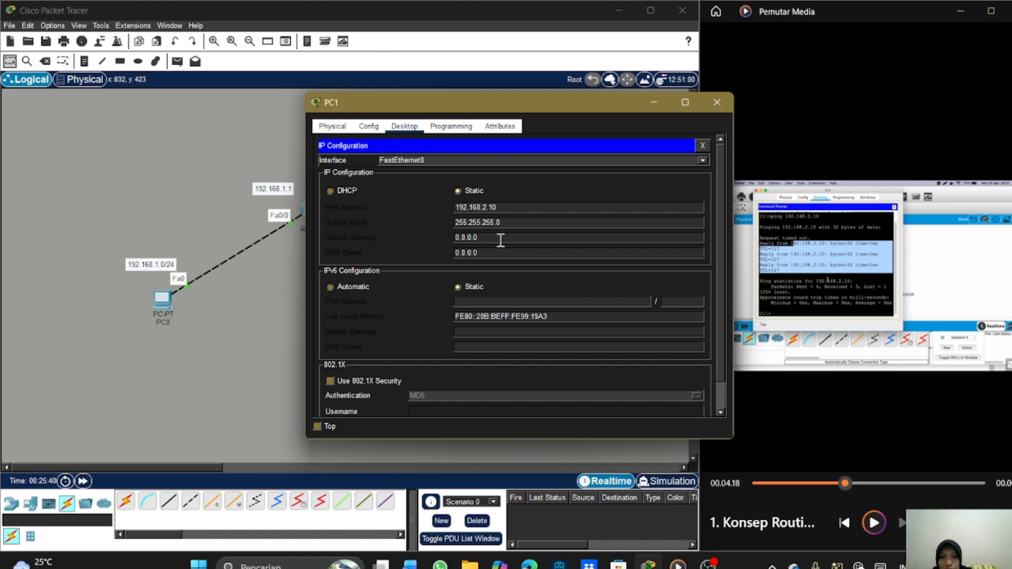
Set PC1's default gateway to 192.168.2.1 and return to the topology workspace
key(BackSpace)
key(BackSpace)
key(BackSpace)
key(BackSpace)
key(BackSpace)
key(BackSpace)
text(192.1)
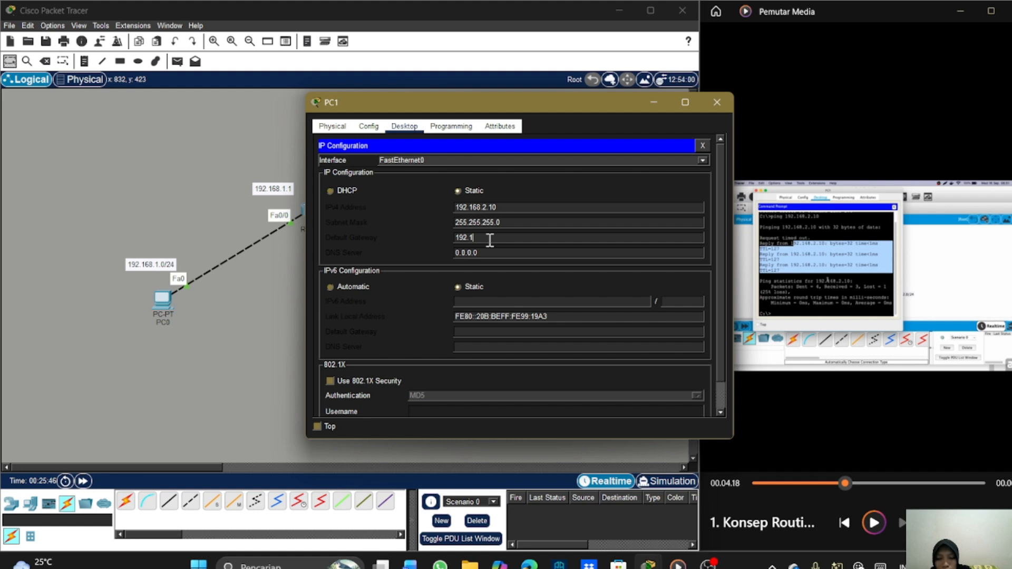
text(68)
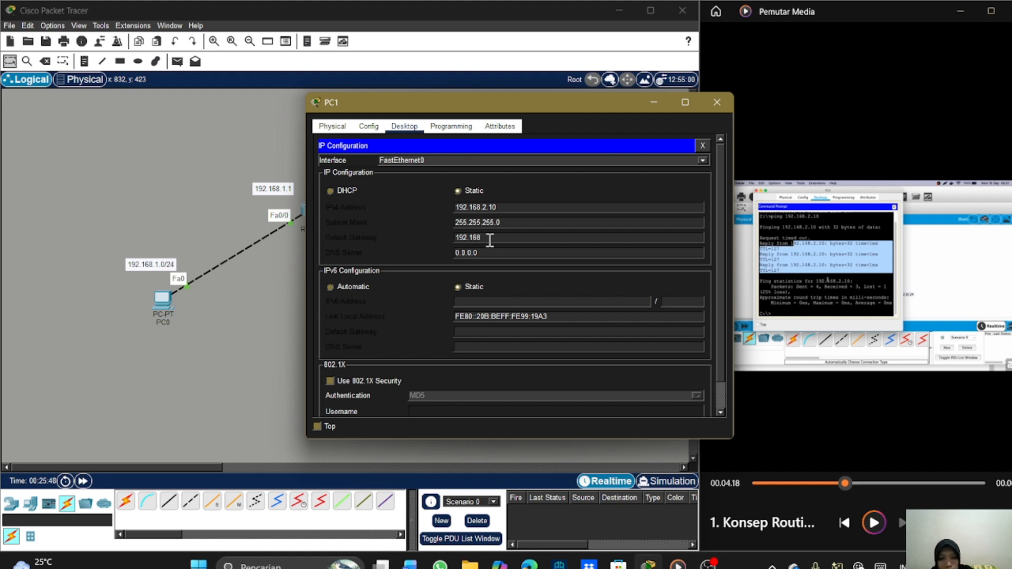
text(.2.1)
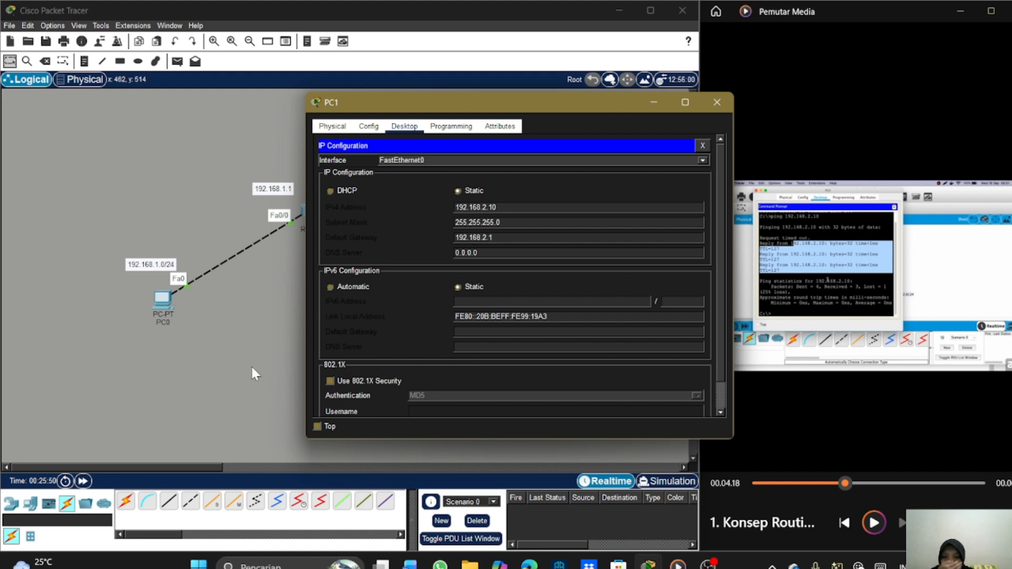
click(248, 356)
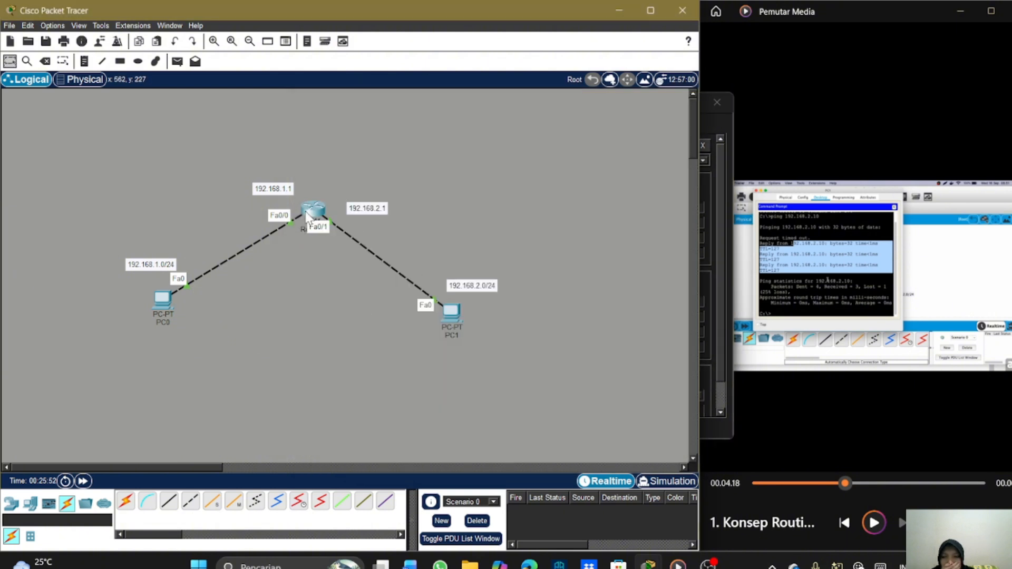
Ping PC1's address 192.168.2.10 from PC0's command prompt
click(165, 304)
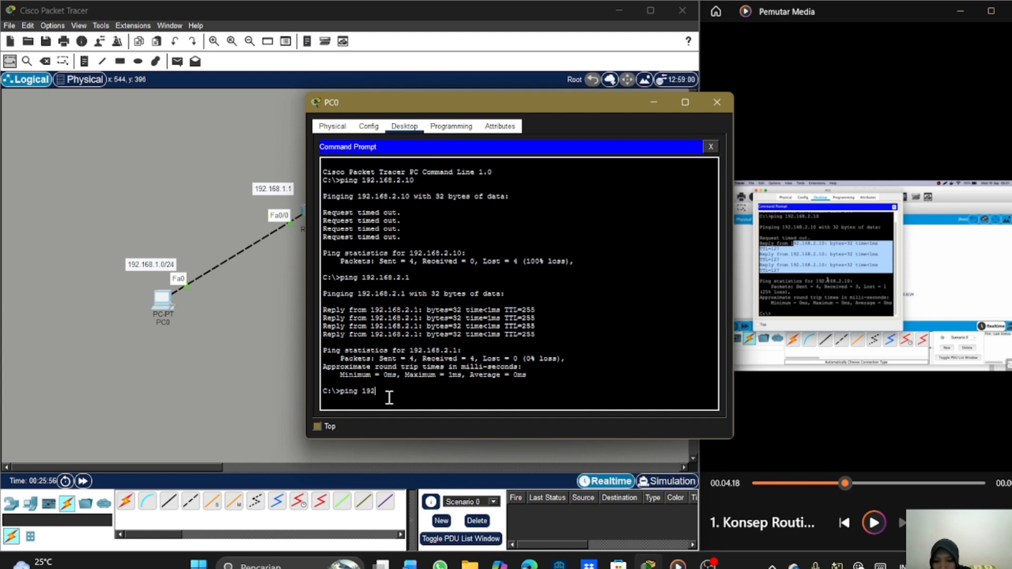
text(ping 192.)
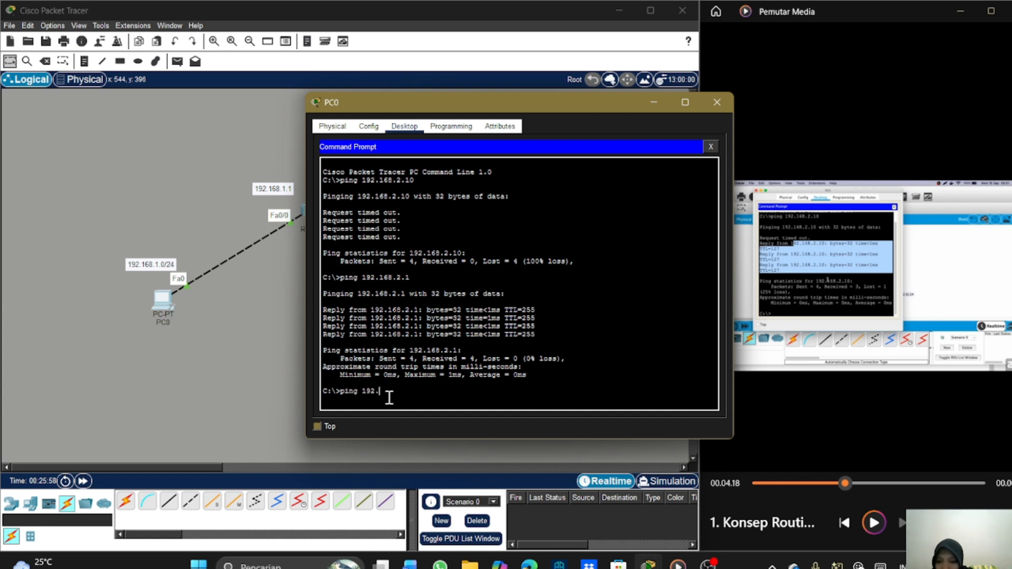
text(1)
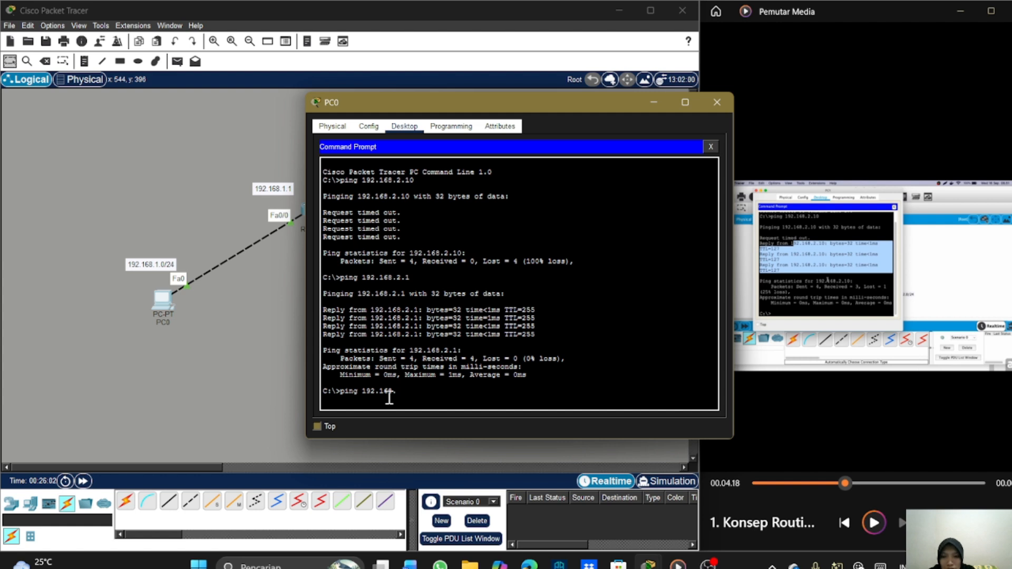
text(68.2,1)
key(Return)
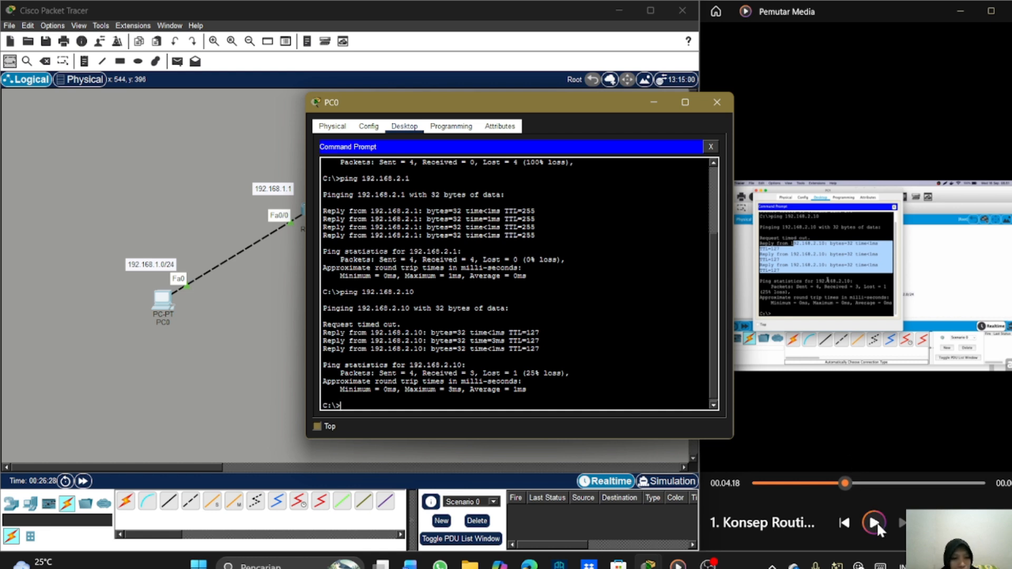
Advance the tutorial video to the router command-line part and pause it at 04.52, moving PC0's window clear of the player
drag(848, 477, 849, 479)
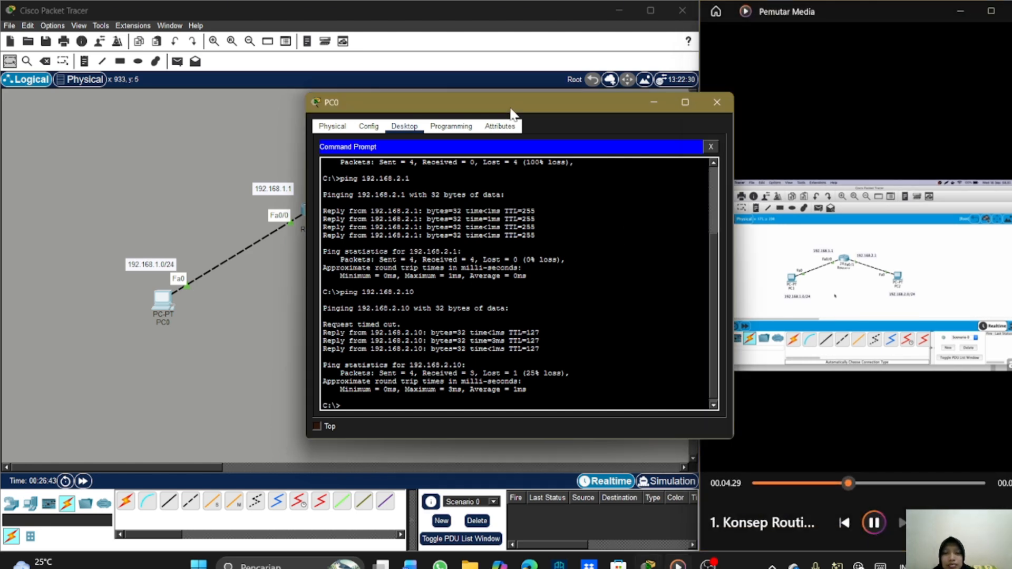
drag(506, 102, 378, 71)
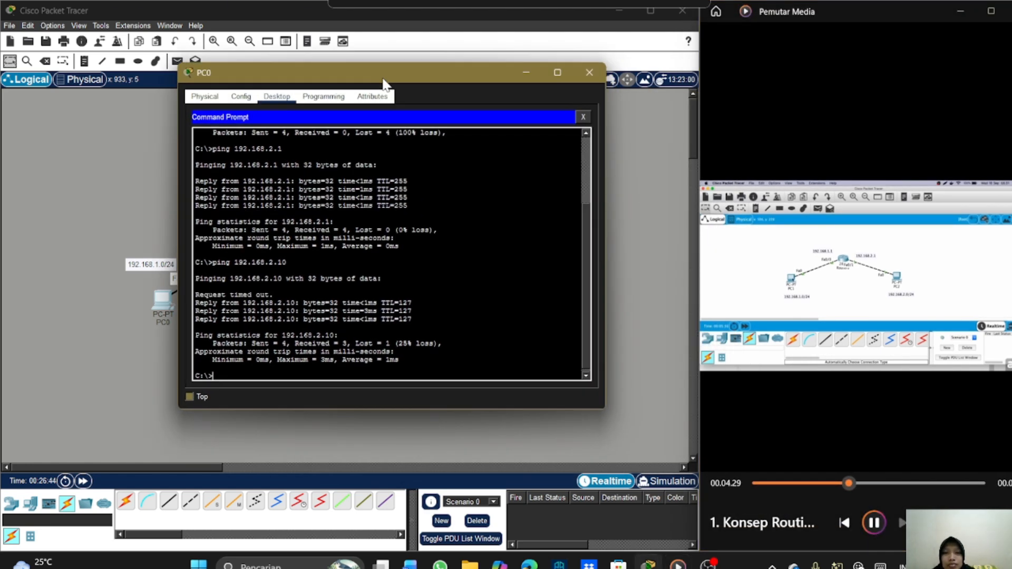
click(862, 483)
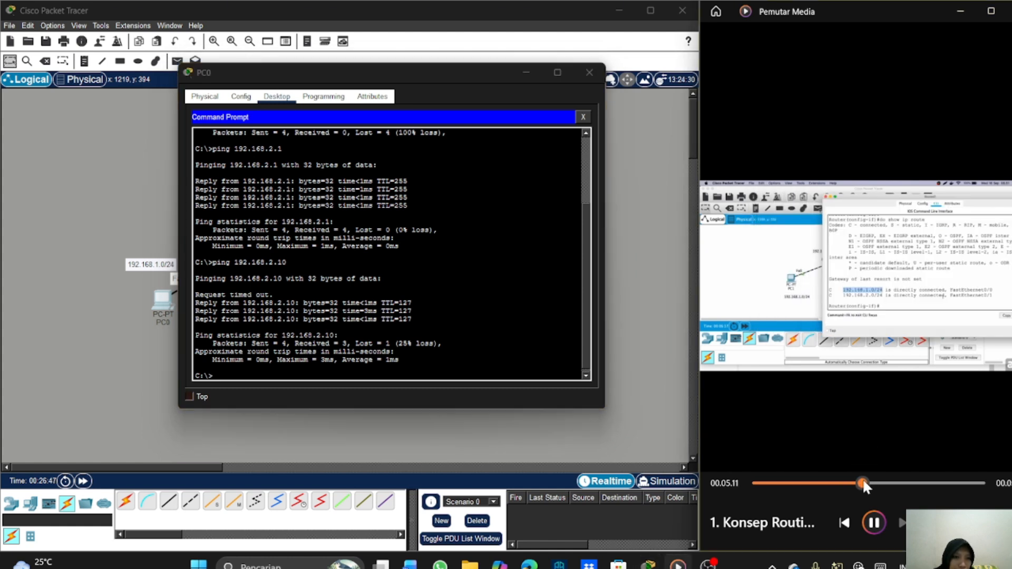
click(855, 481)
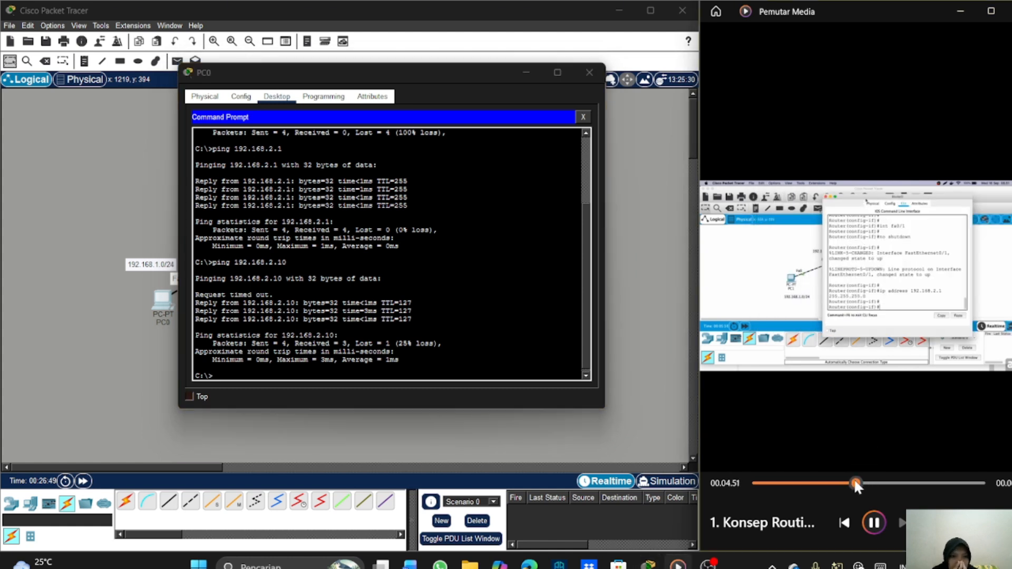
click(870, 524)
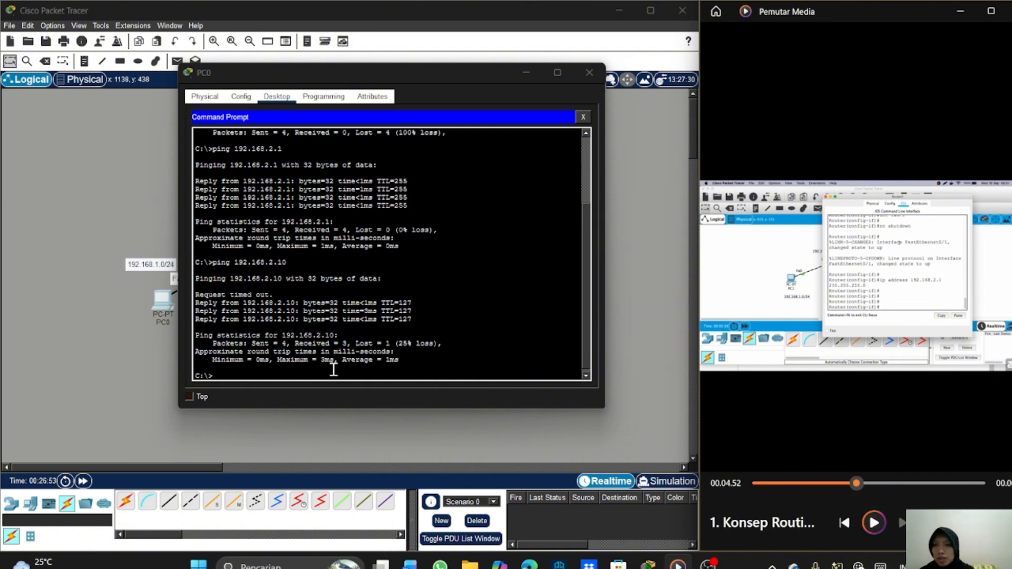
Open Router0's command line from the topology and advance the tutorial video to 04.57
click(156, 224)
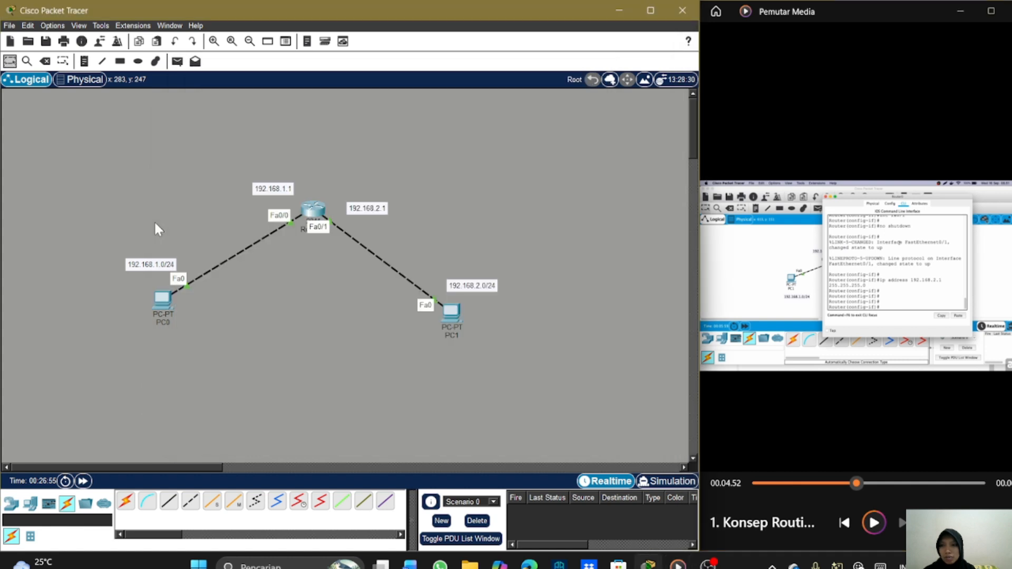
click(312, 210)
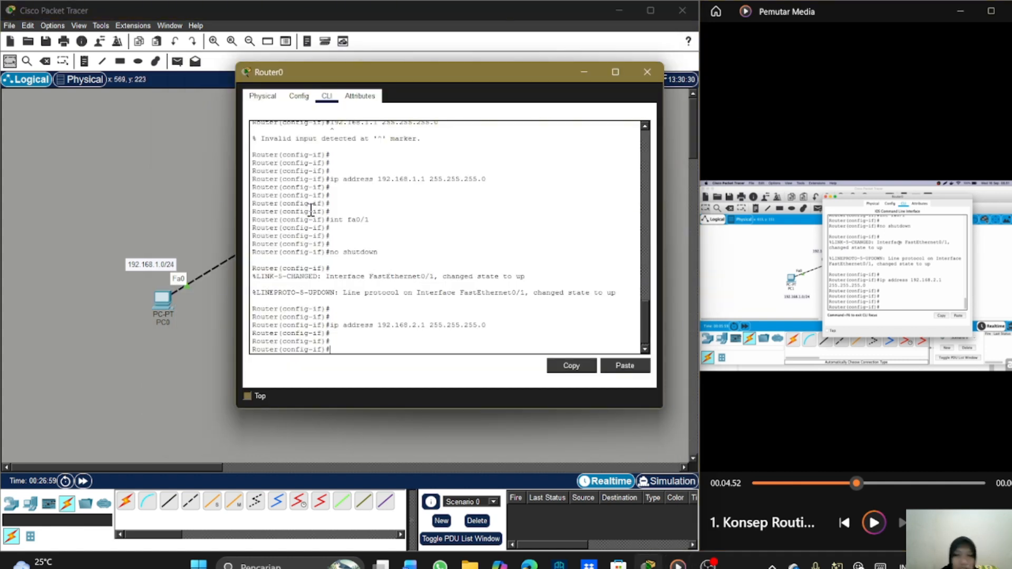
key(Return)
key(Return)
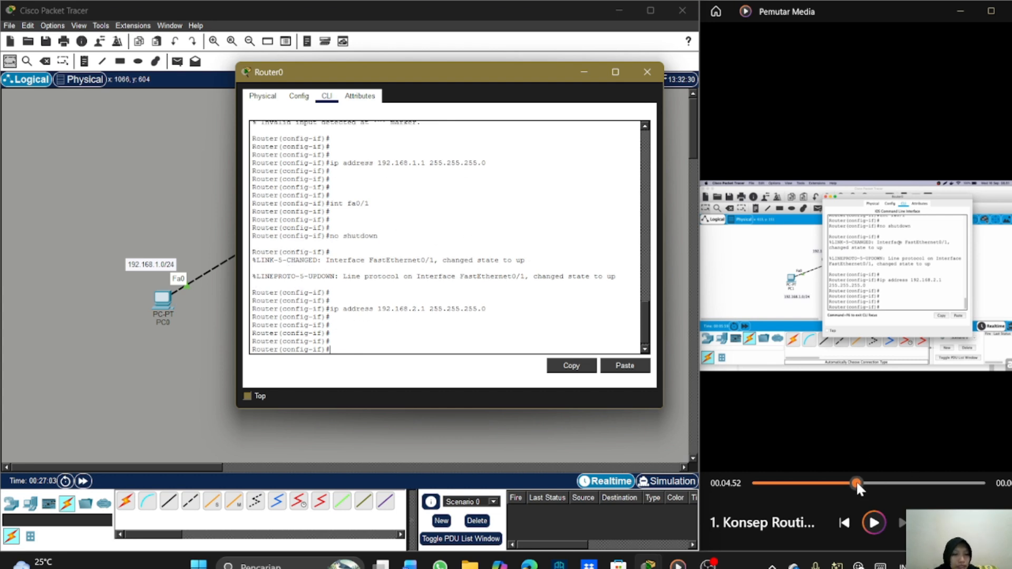
drag(855, 480, 858, 479)
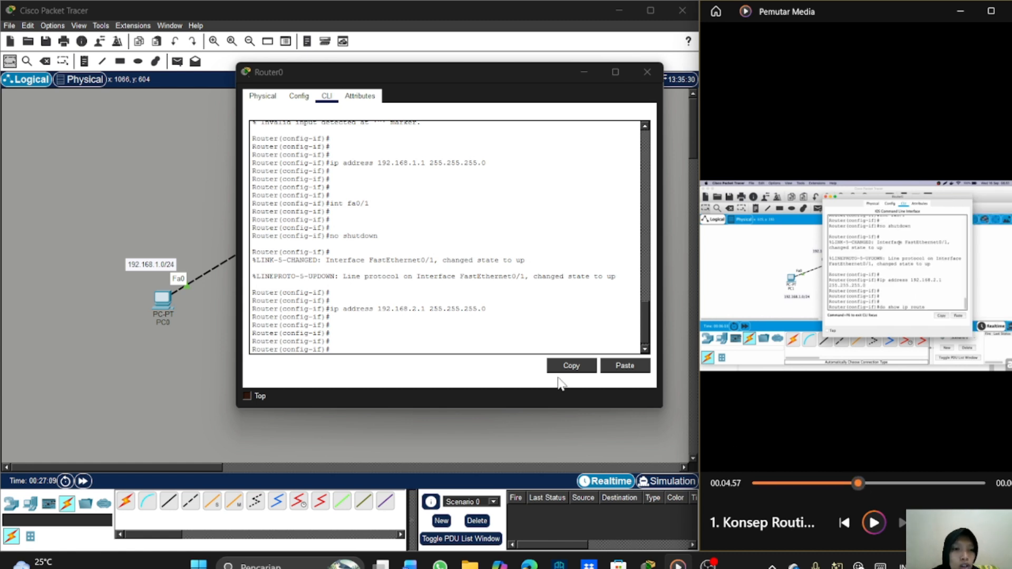
Run "do show ip route" in Router0's command line, checking the command in the tutorial video up to 05.00, and review its output
click(350, 347)
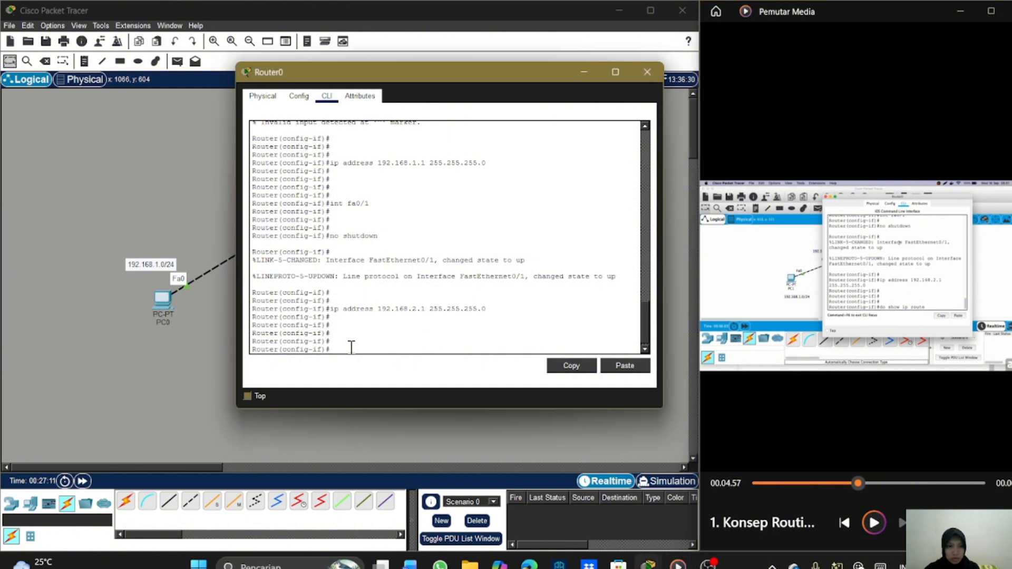
text(do s)
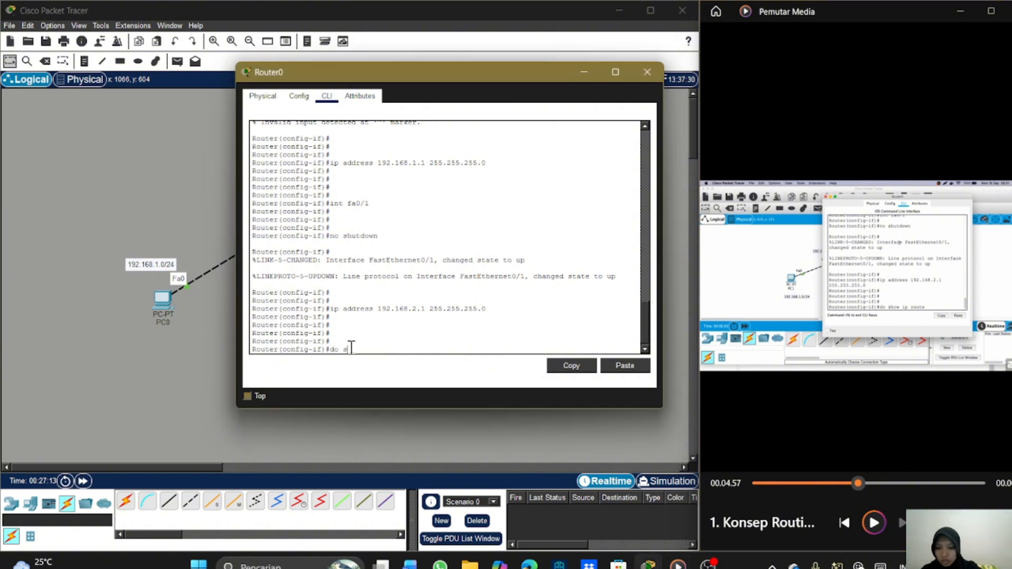
text(how ip)
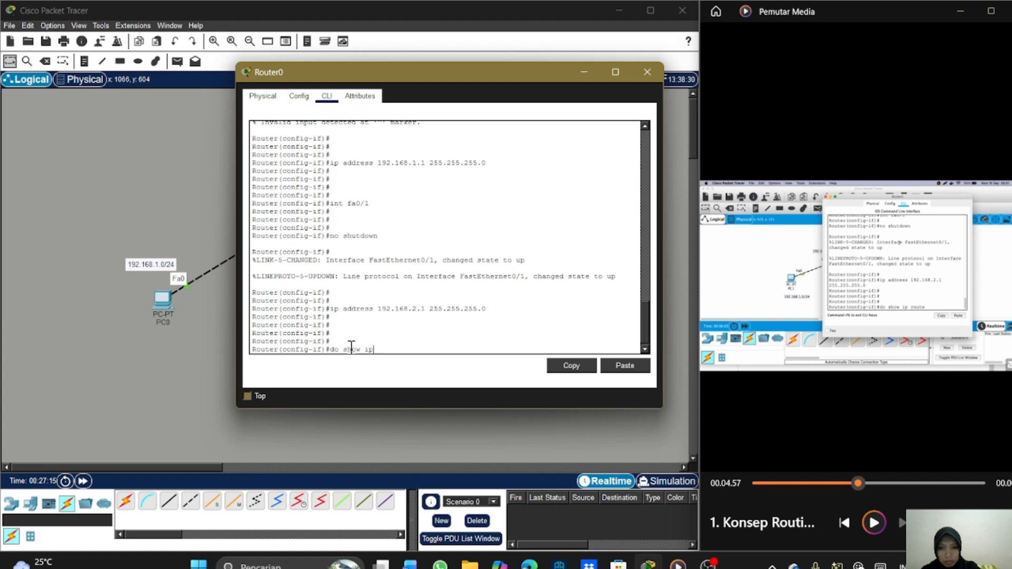
text( r)
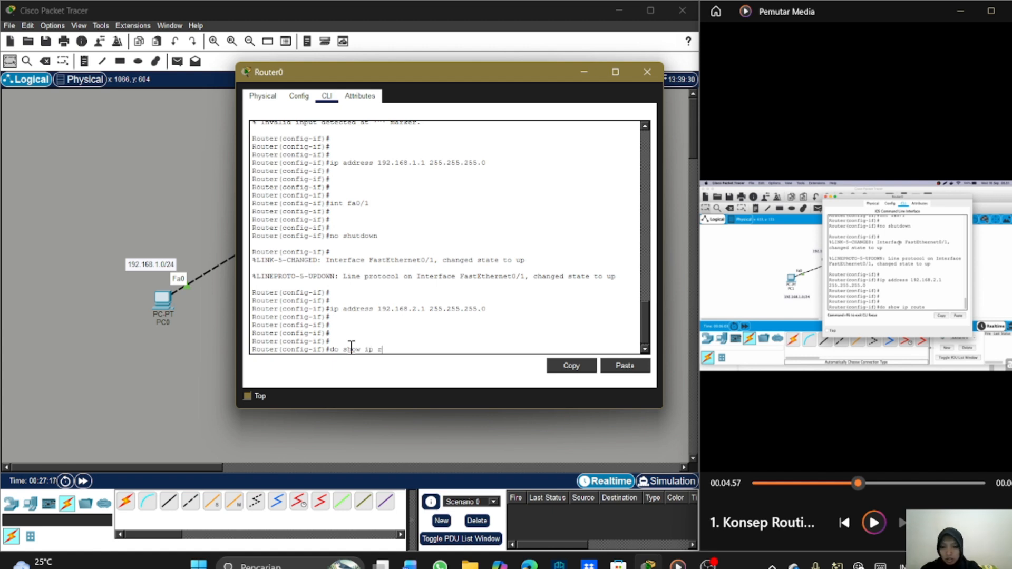
text(ou)
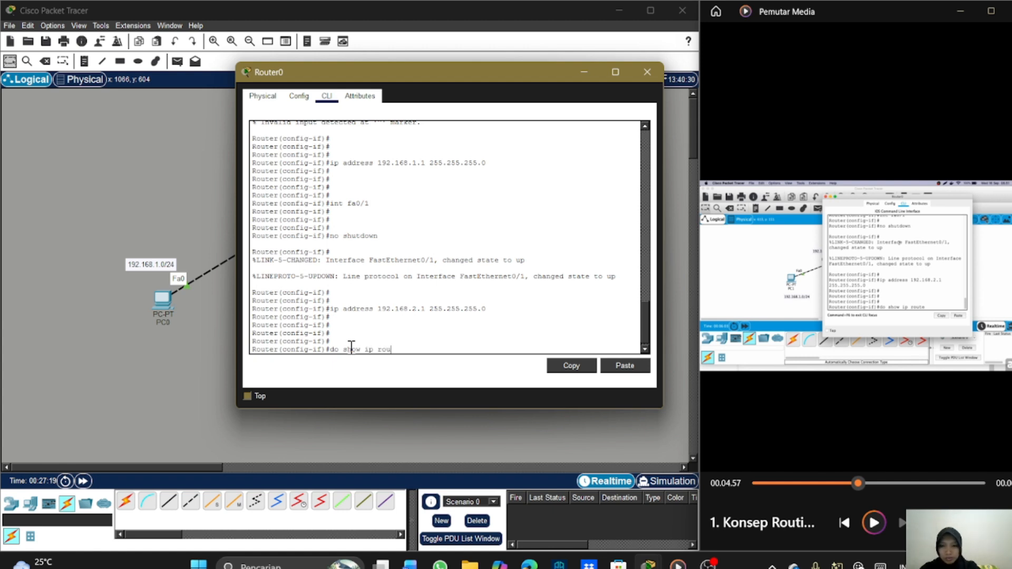
text(ter)
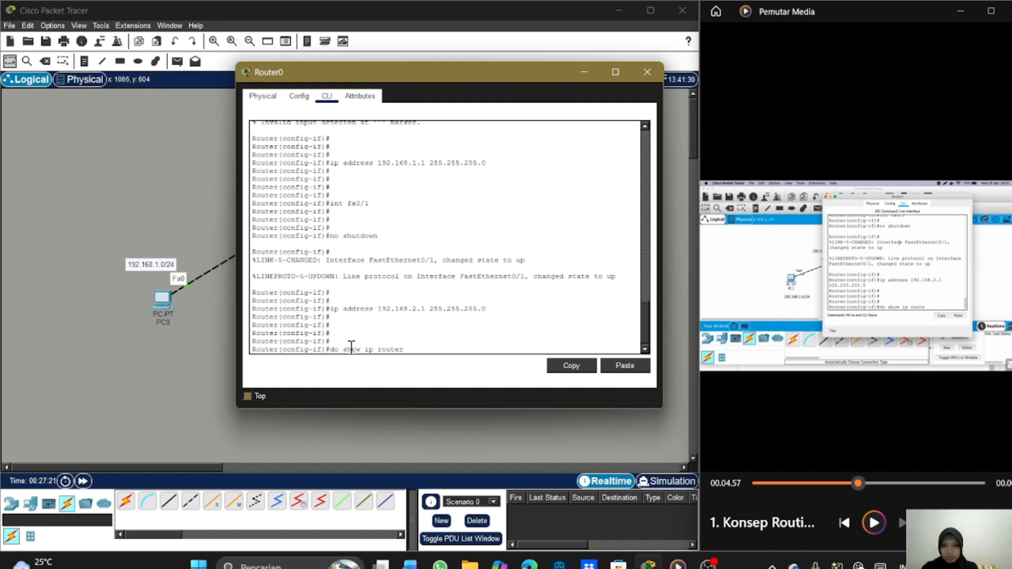
click(873, 523)
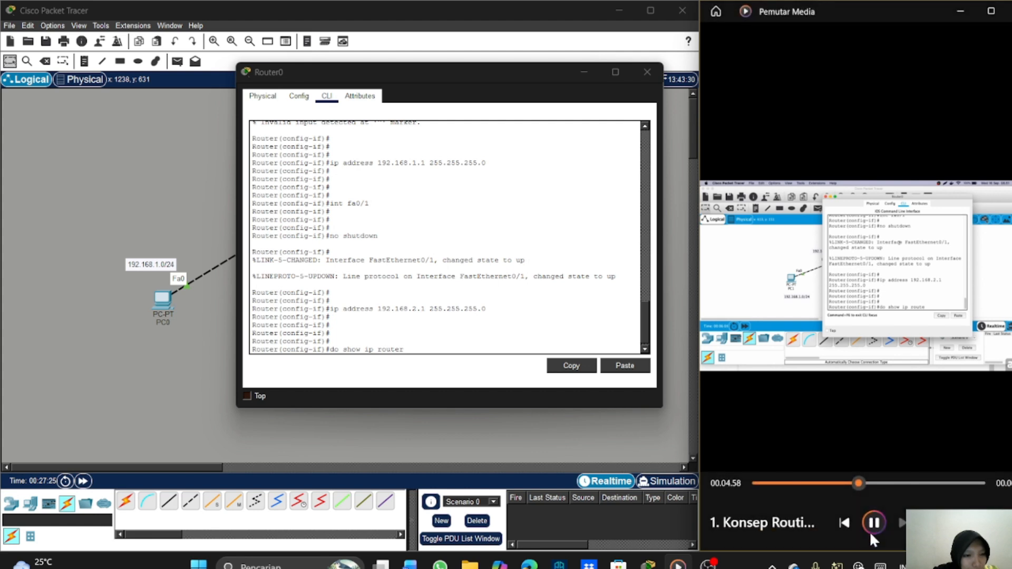
click(870, 532)
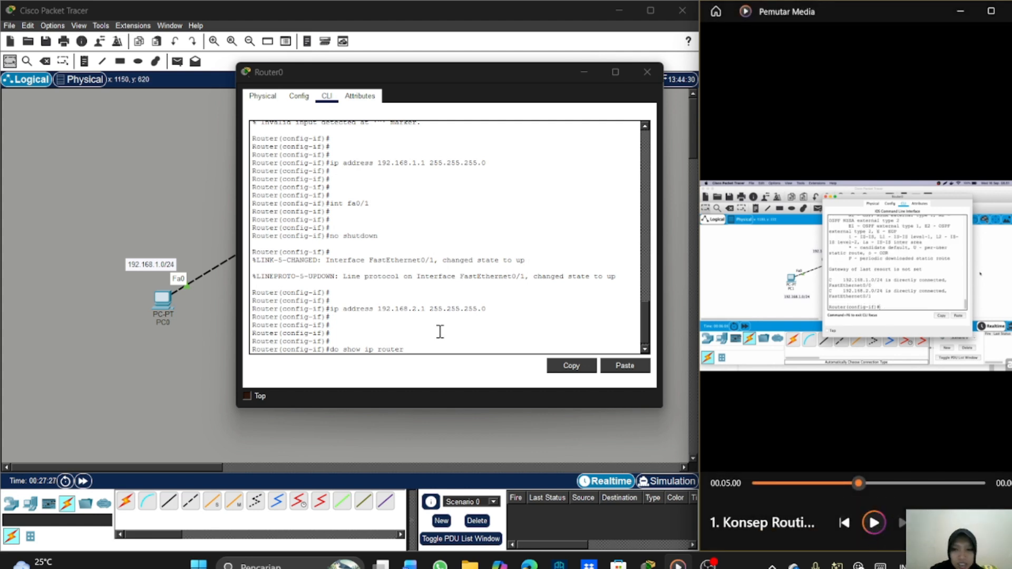
click(415, 348)
key(BackSpace)
key(Return)
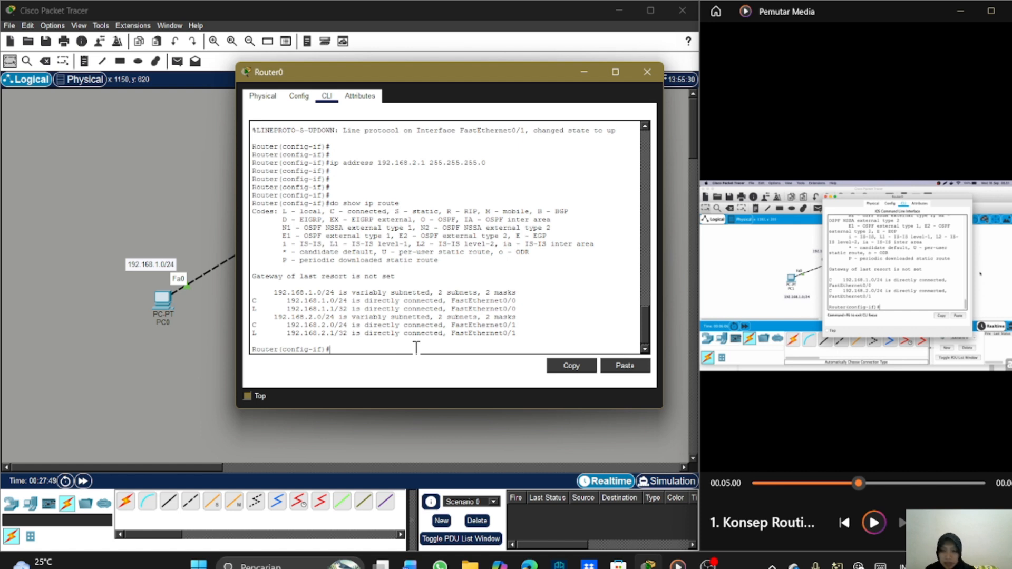
scroll(317, 246, up, 4)
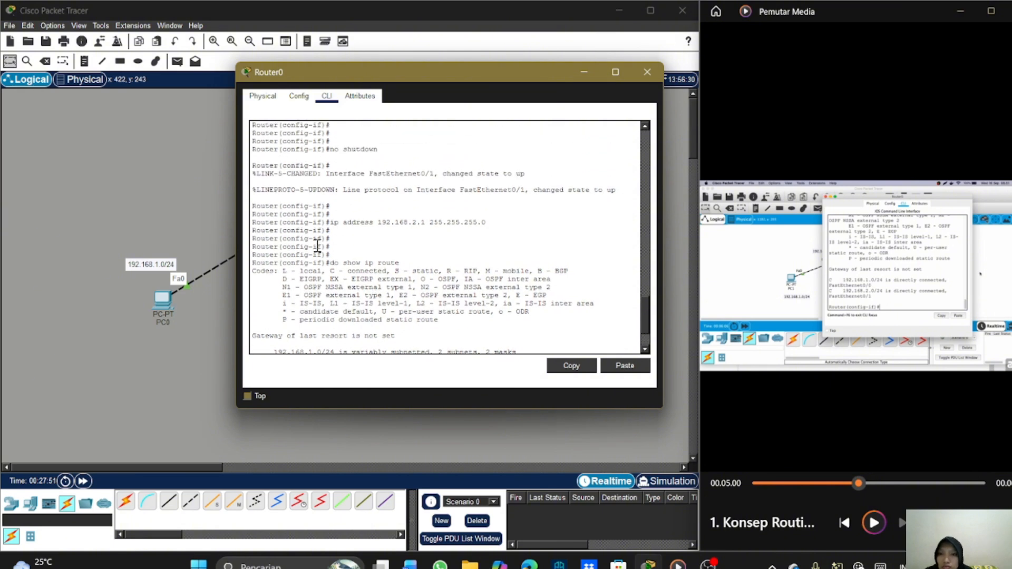
scroll(318, 246, up, 1)
scroll(317, 246, down, 5)
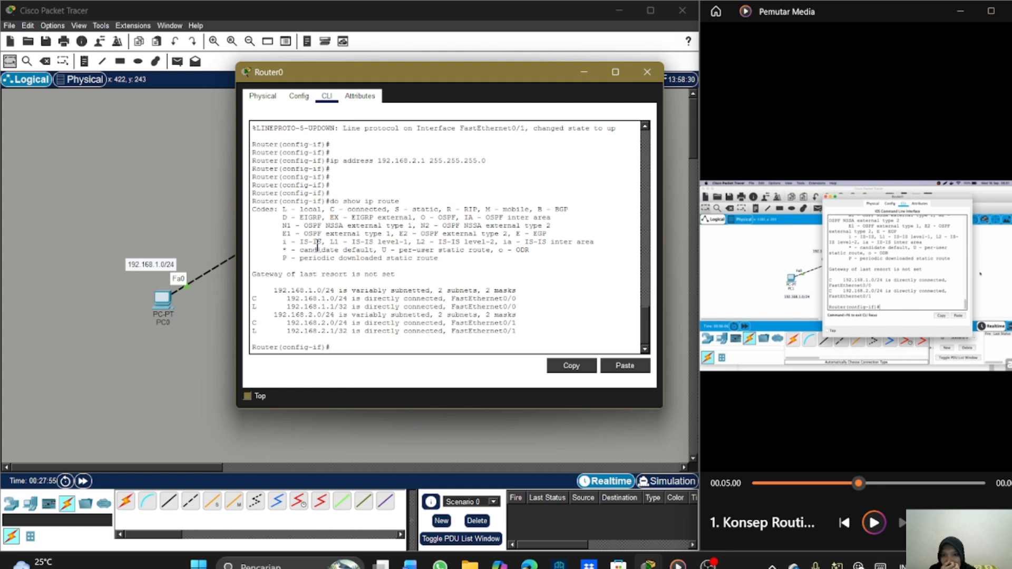
Watch the tutorial video's routing table explanation from 05.03, skip ahead to about 05.56 and enlarge the player to full screen
click(859, 483)
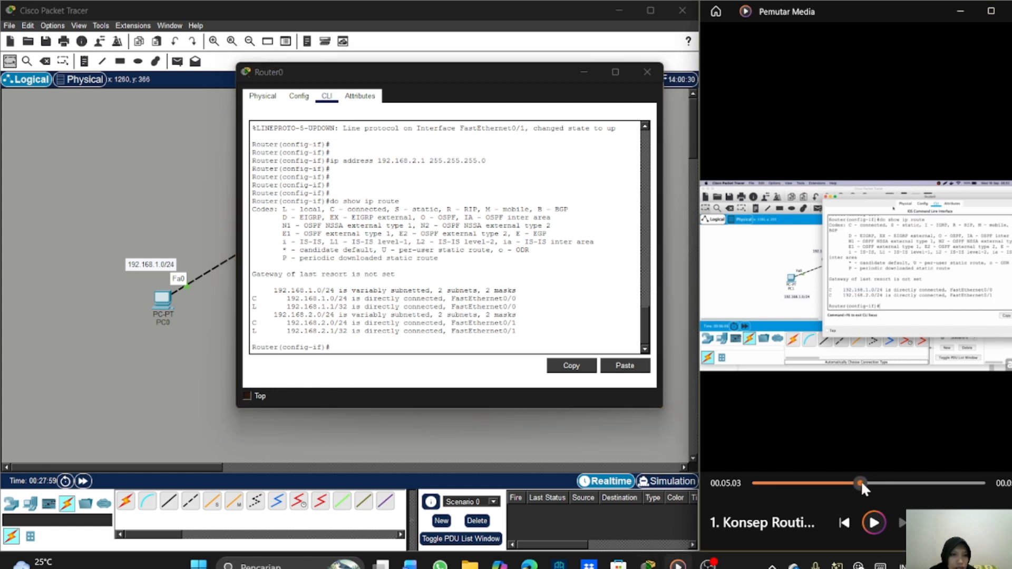
click(859, 483)
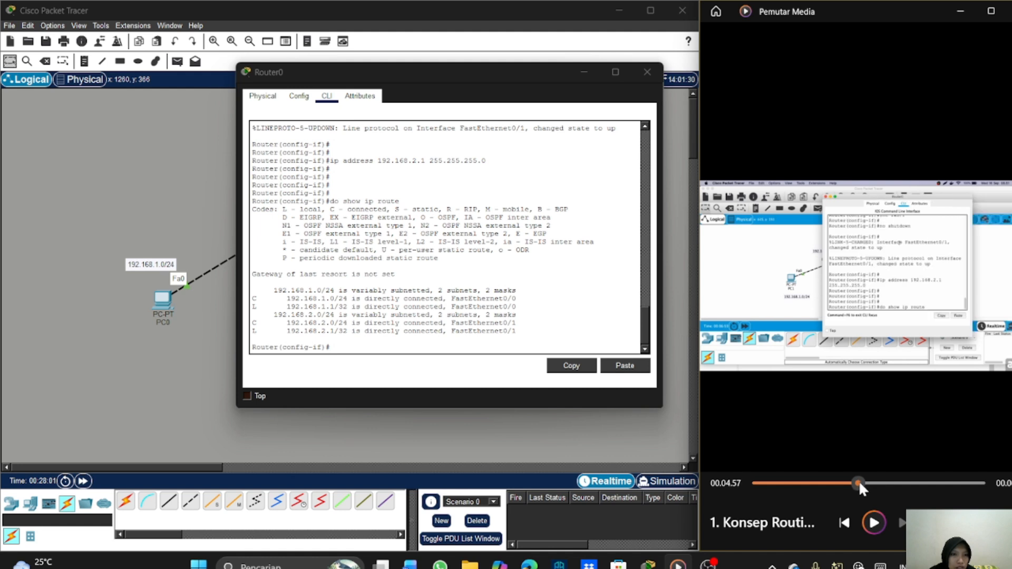
click(859, 484)
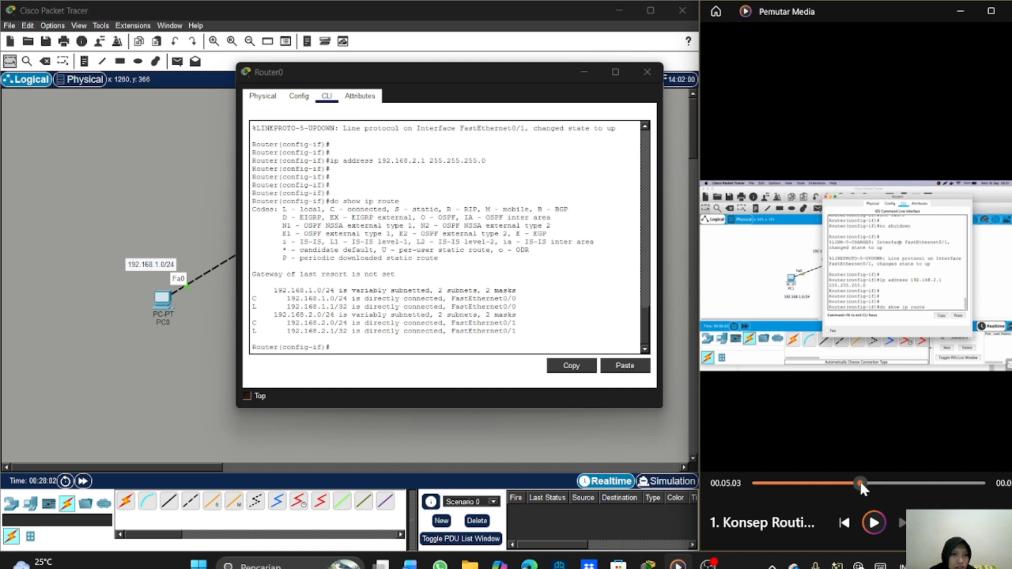
click(873, 522)
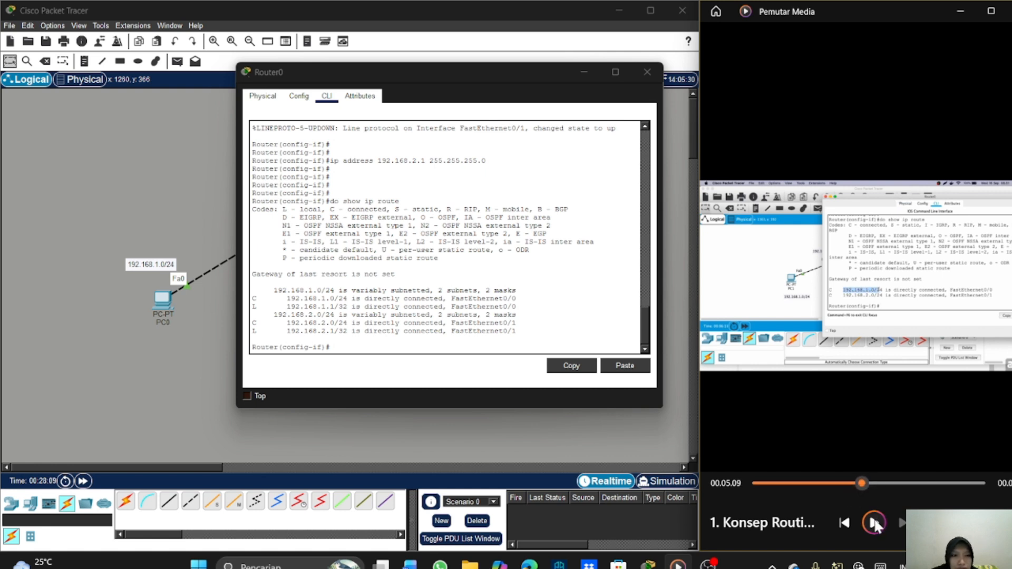
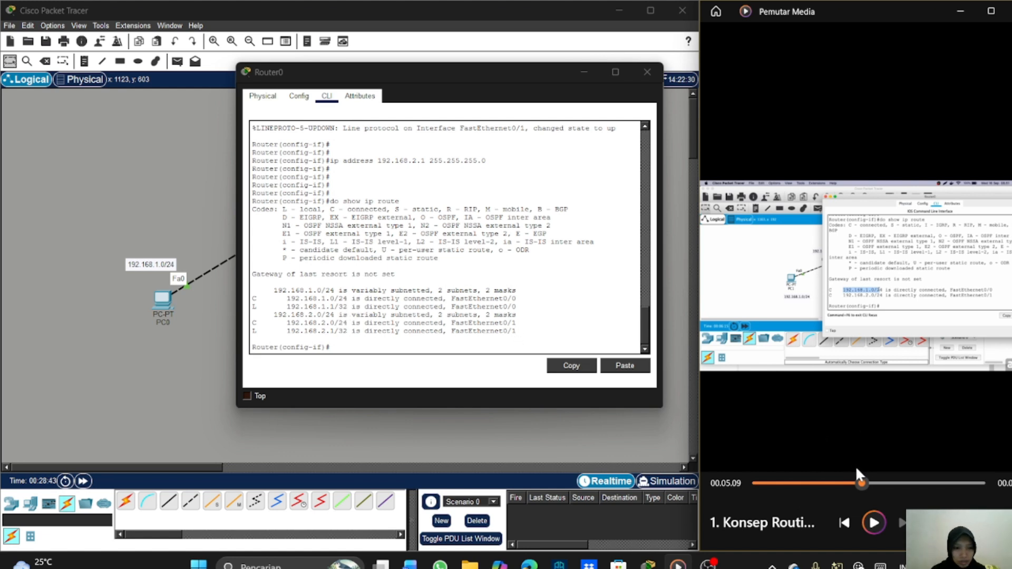
drag(861, 478, 874, 484)
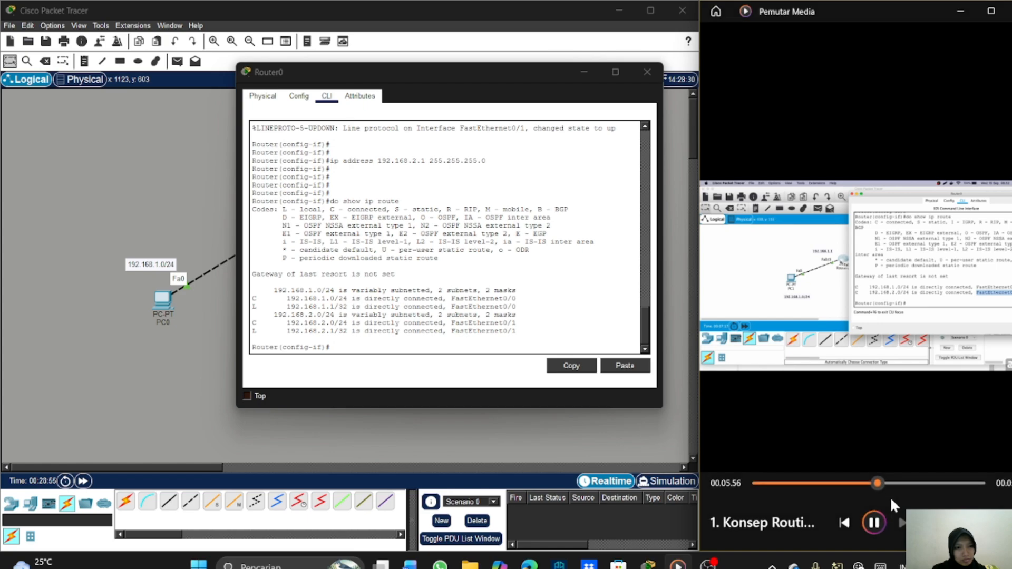
double_click(787, 438)
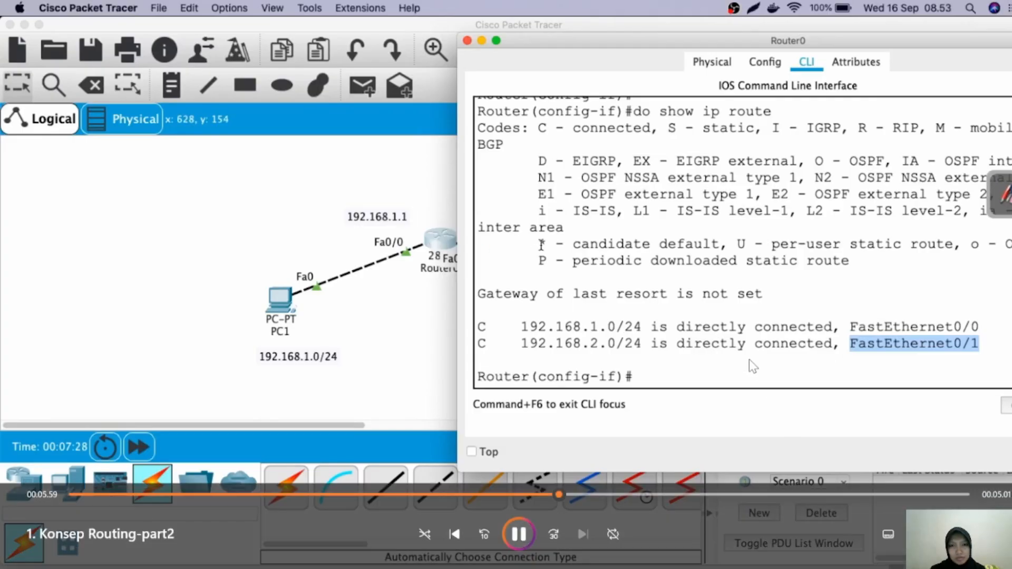
Leave the full-screen player, skip the tutorial video ahead to 08.09 and pause it at 08.11
double_click(846, 195)
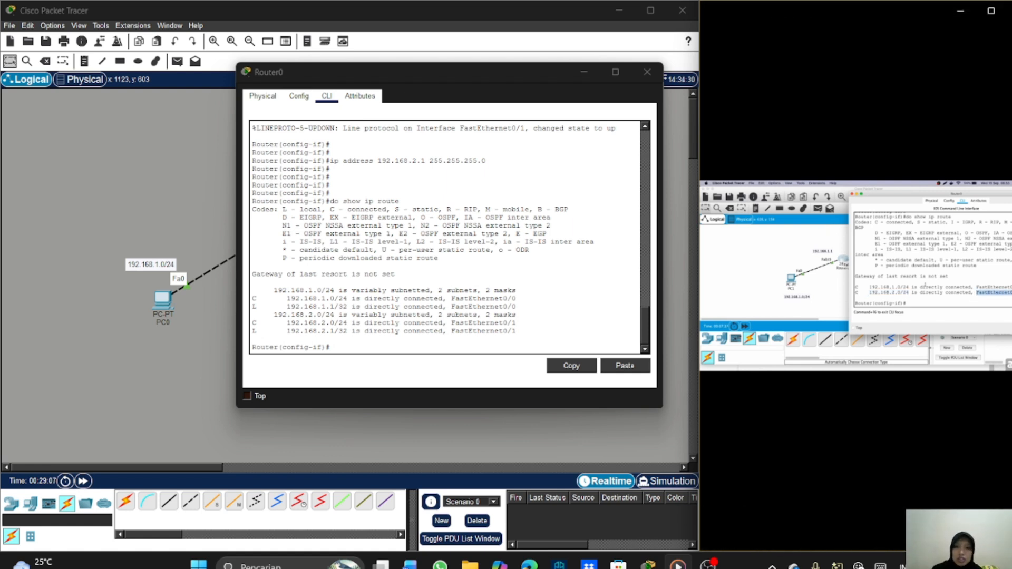
mouse_move(994, 253)
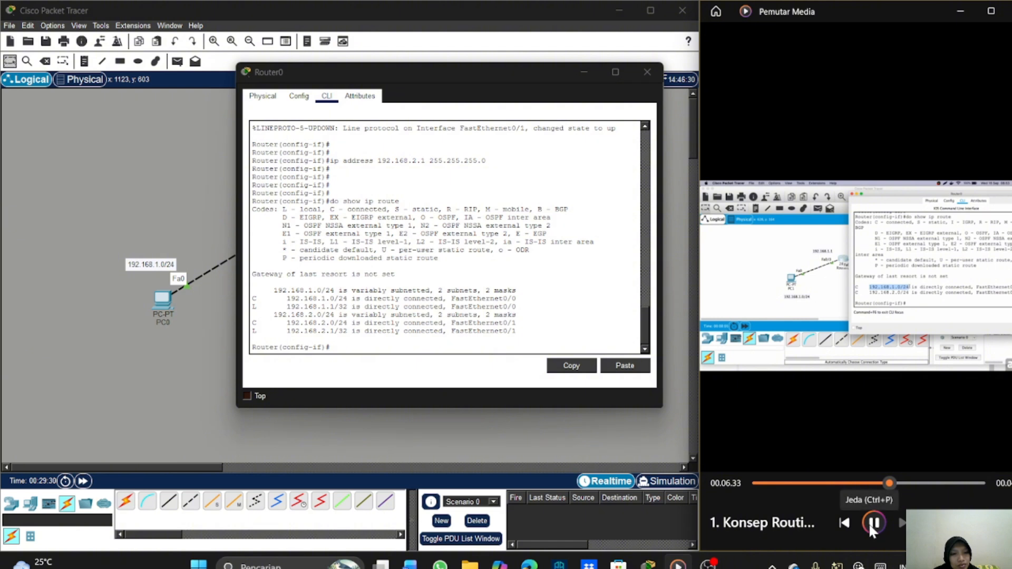
click(899, 483)
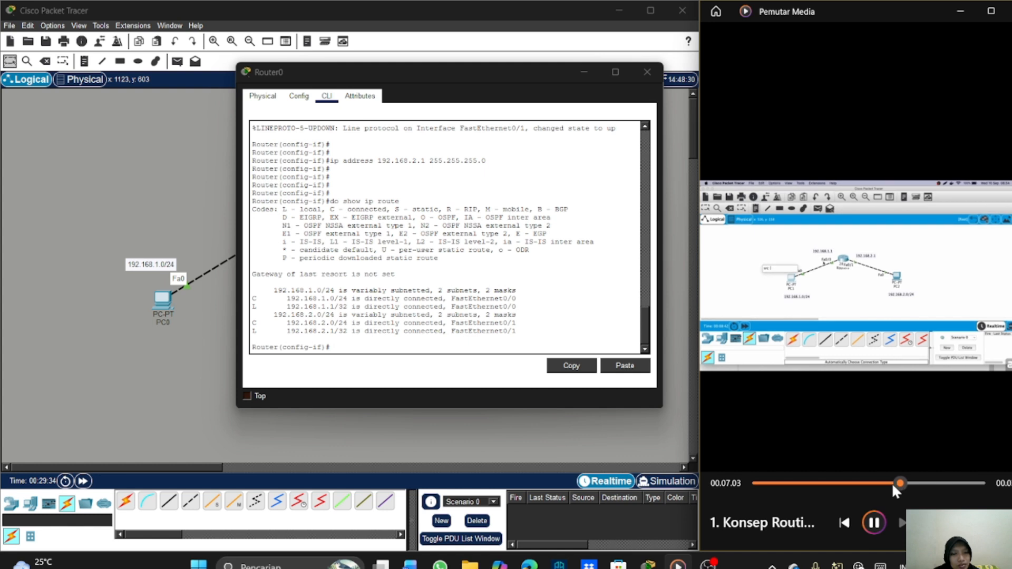
click(892, 483)
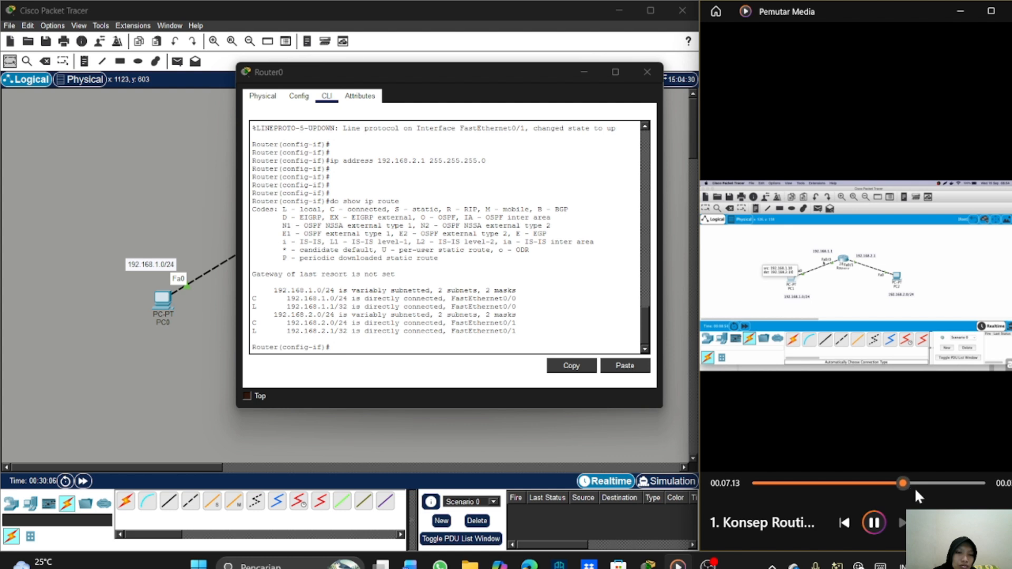
click(915, 485)
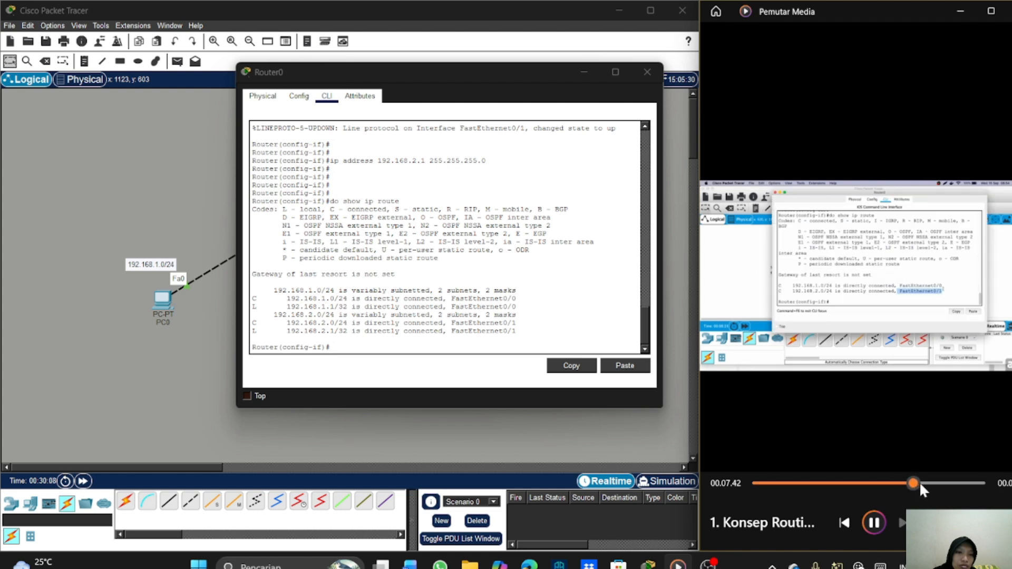
click(921, 483)
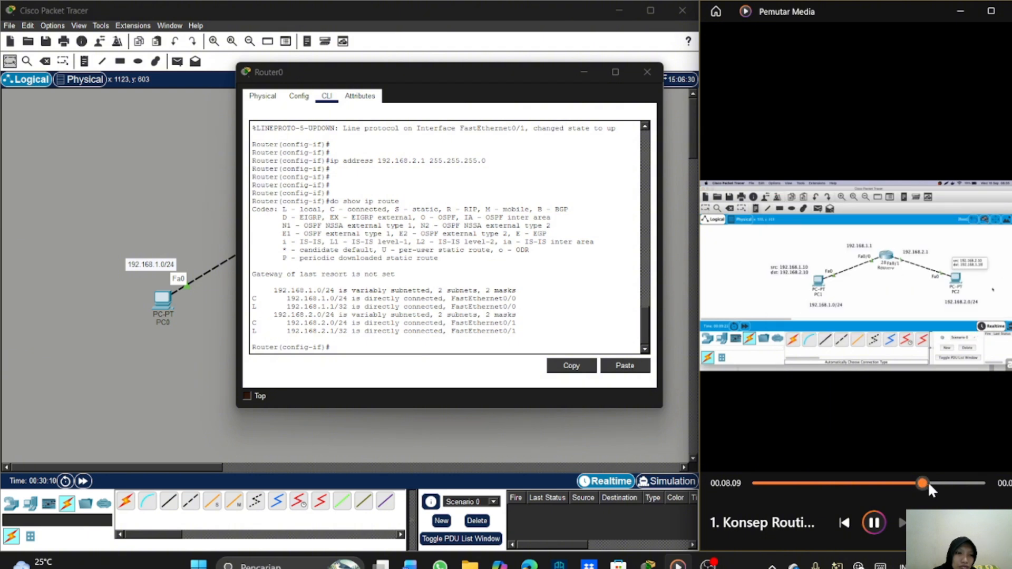
click(873, 524)
Return to the topology workspace and move the 192.168.1.0/24 label up, clear of the space above PC0
click(143, 197)
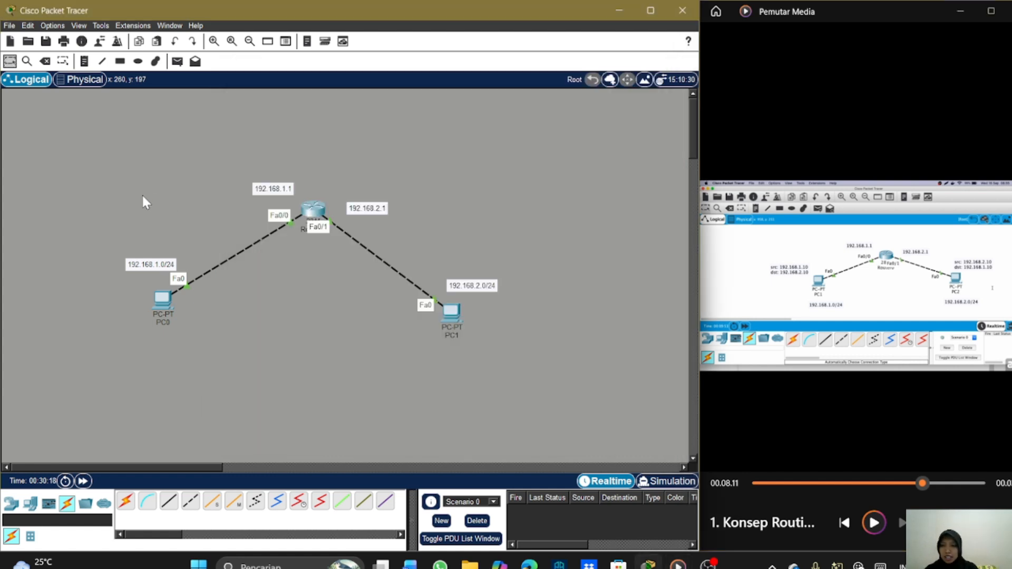
drag(154, 264, 176, 179)
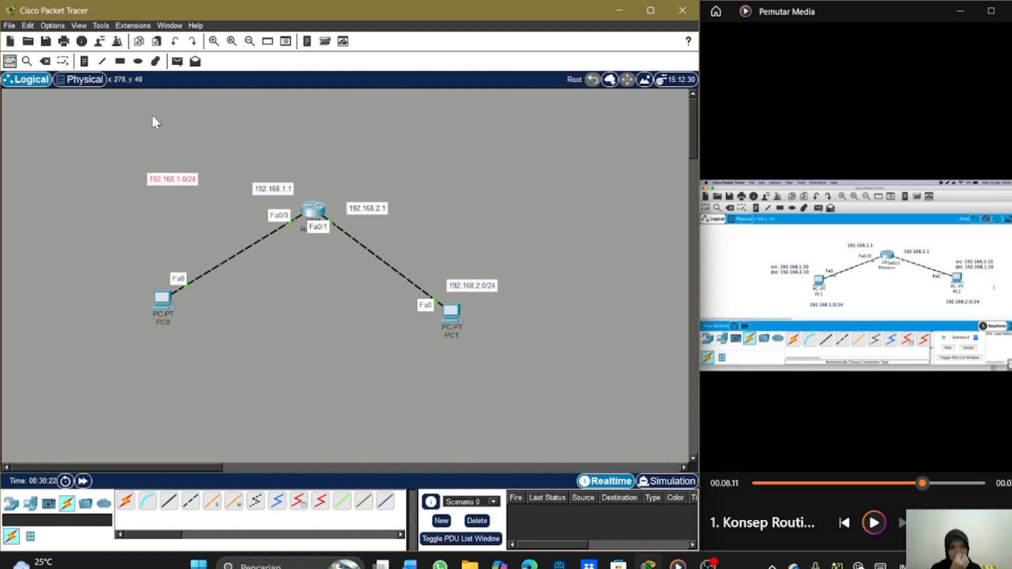
Rename PC1 as PC2 and PC0 as PC1 in the topology
click(166, 318)
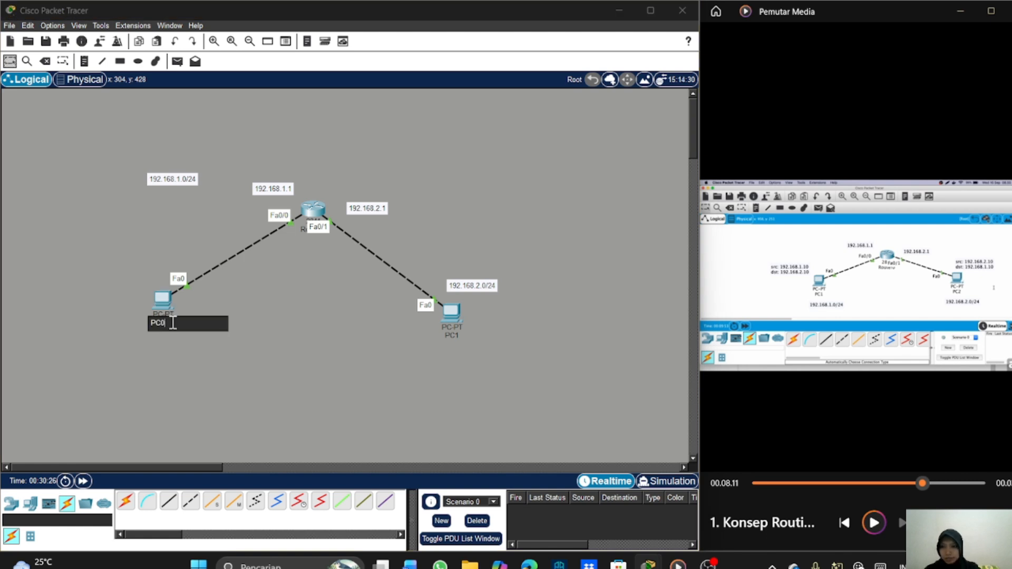
click(454, 334)
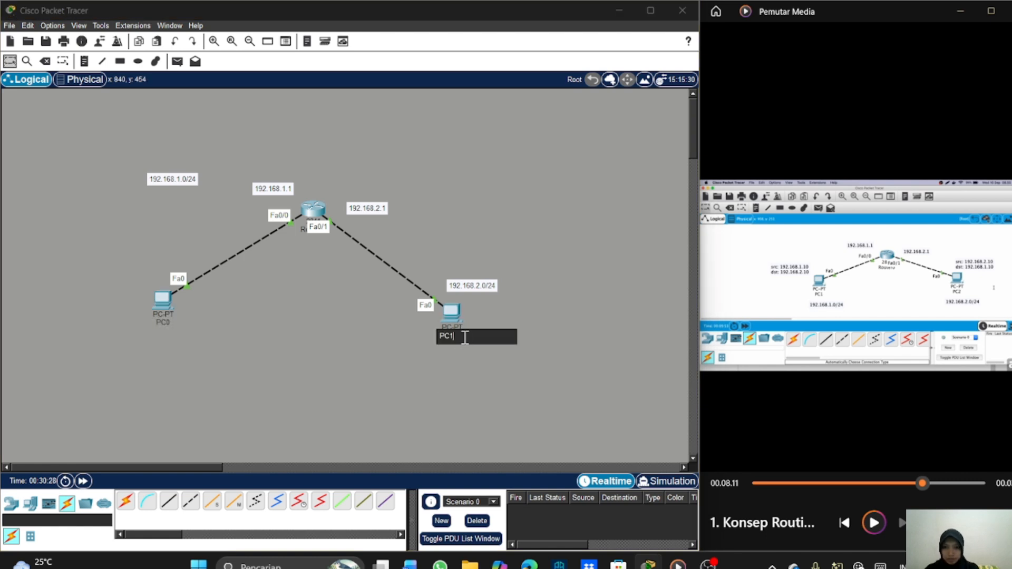
key(BackSpace)
text(2)
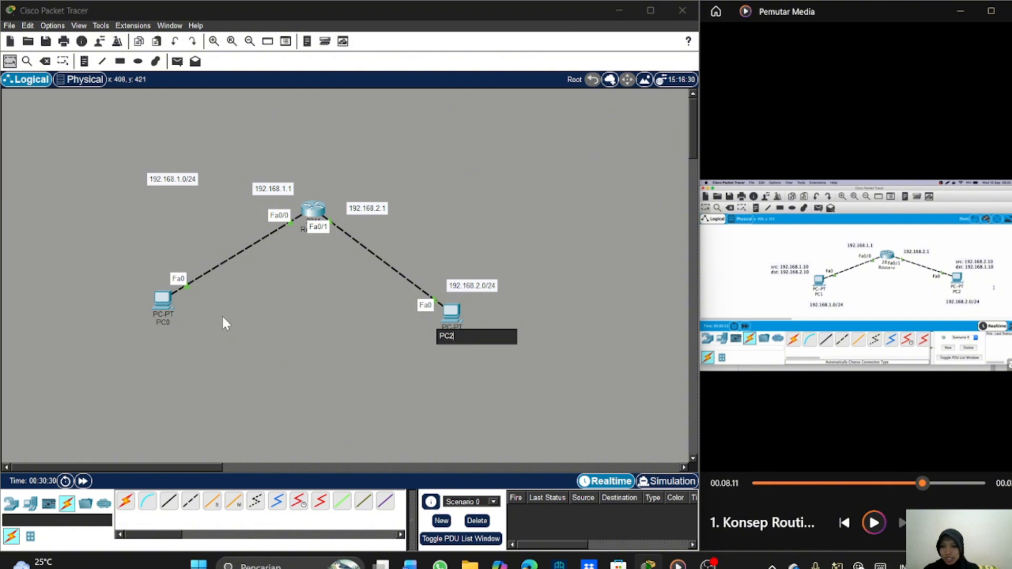
click(163, 320)
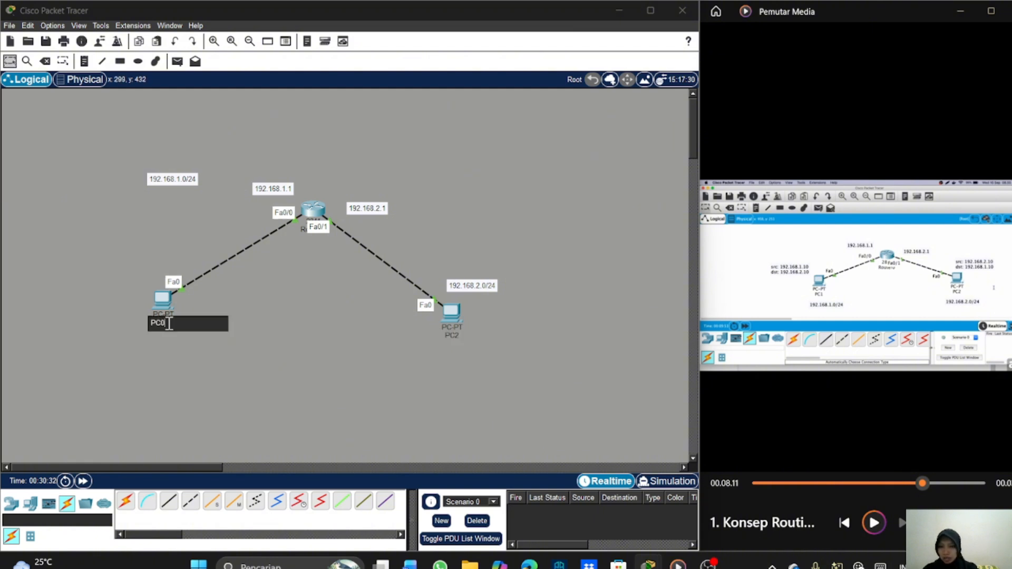
key(BackSpace)
text(1)
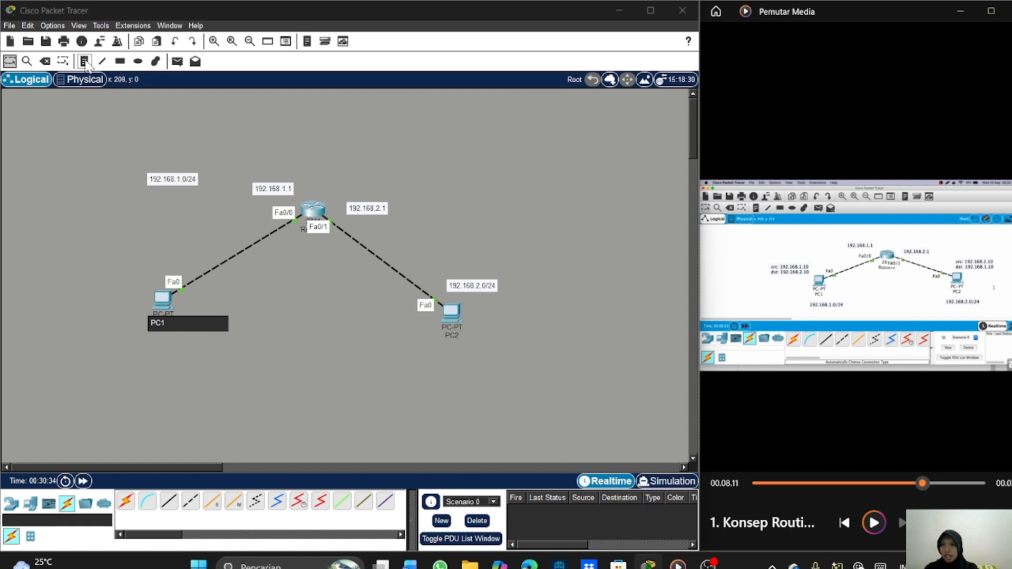
Place a note just above PC1 and enter "src : 192.168.1.10" as its first line
click(86, 213)
click(153, 262)
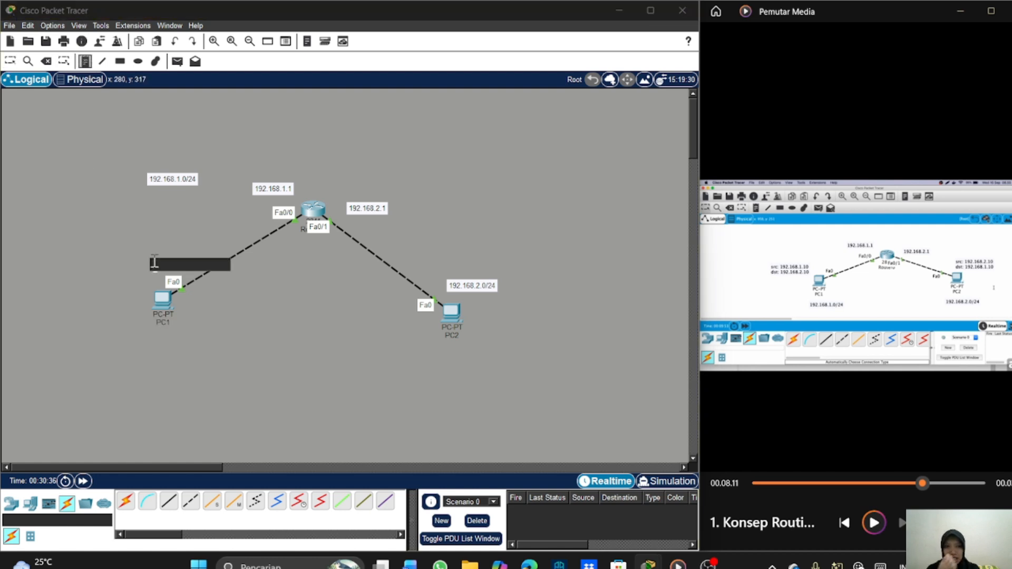
text(src)
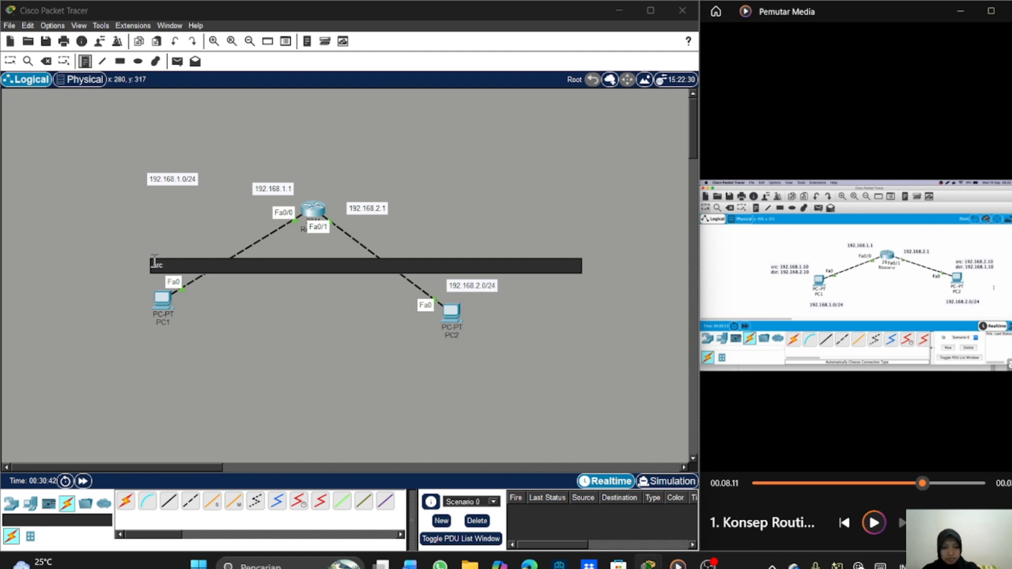
text(: 192.1)
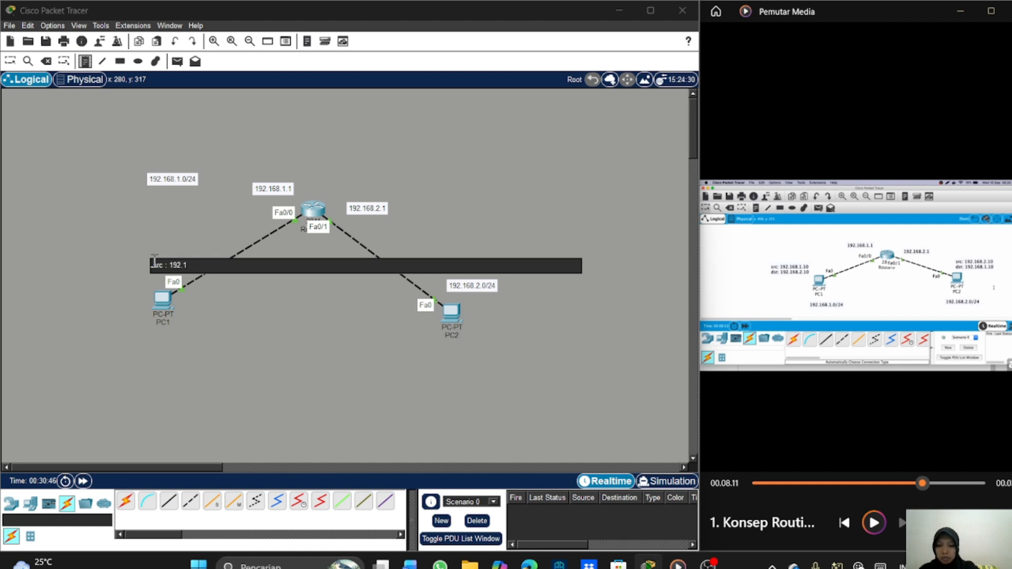
key(BackSpace)
text(168.1.)
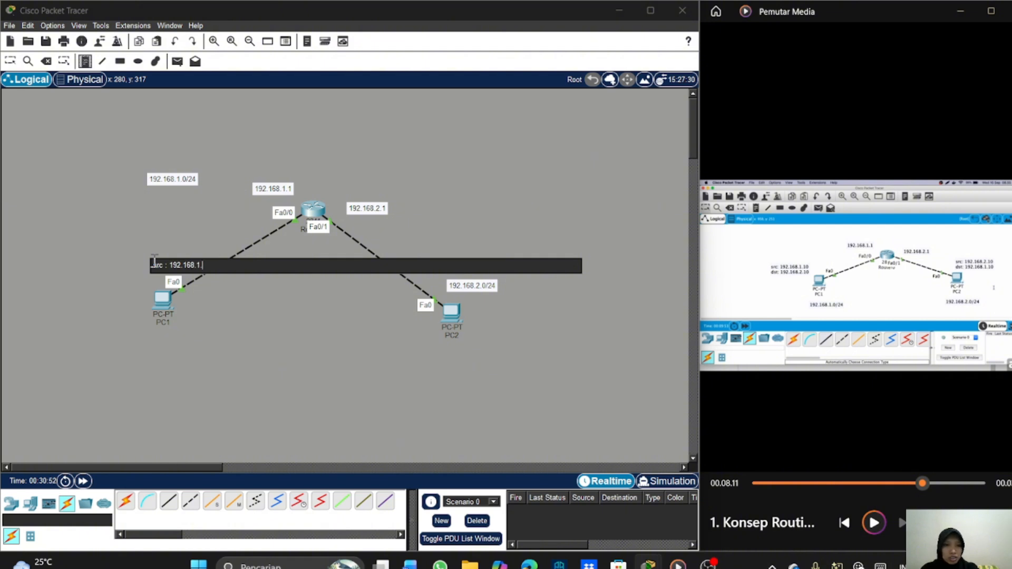
text(10)
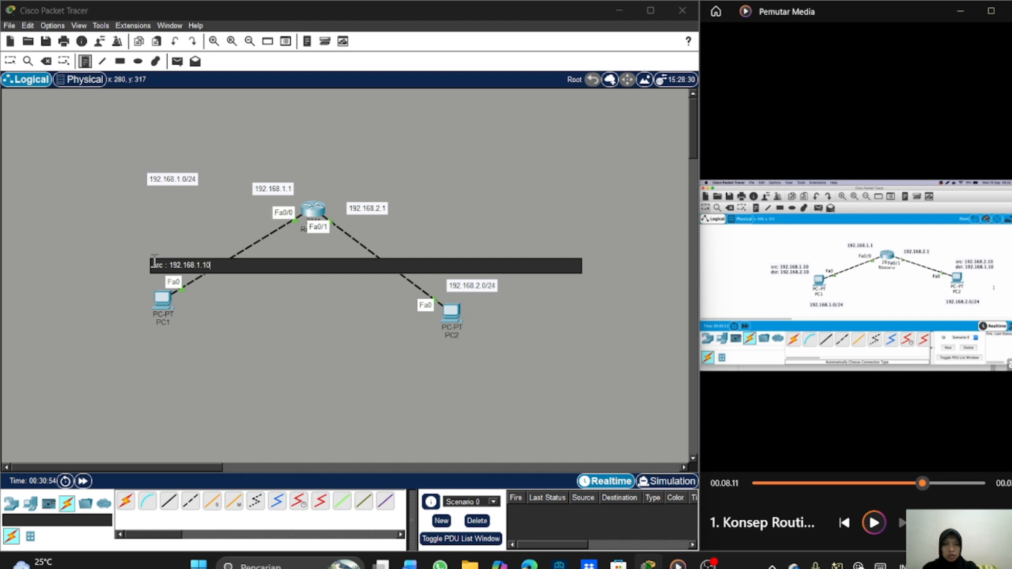
Add the second line "dst : 192.168. 2.10" to the note above PC1
key(Return)
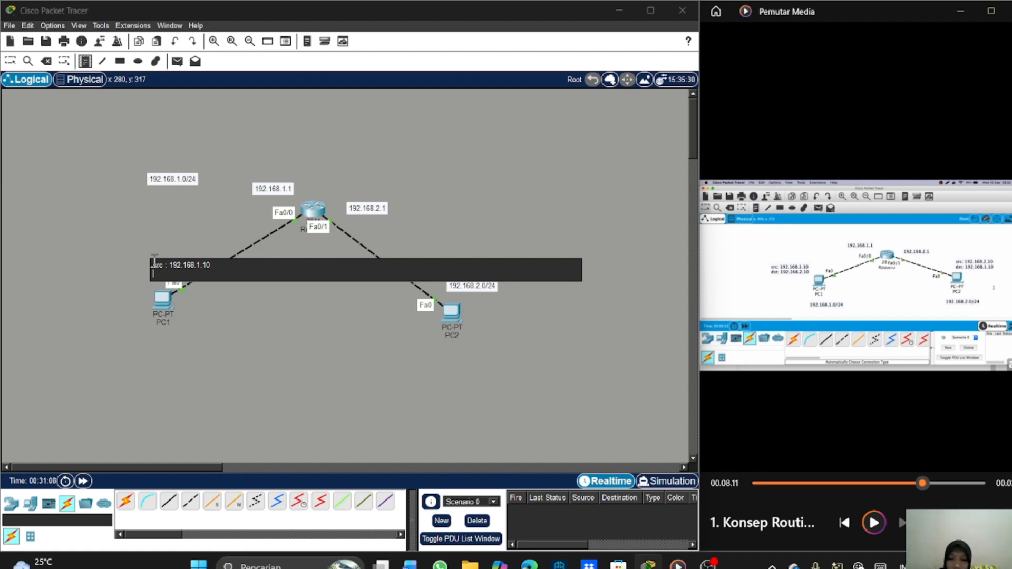
key(Return)
text(dst)
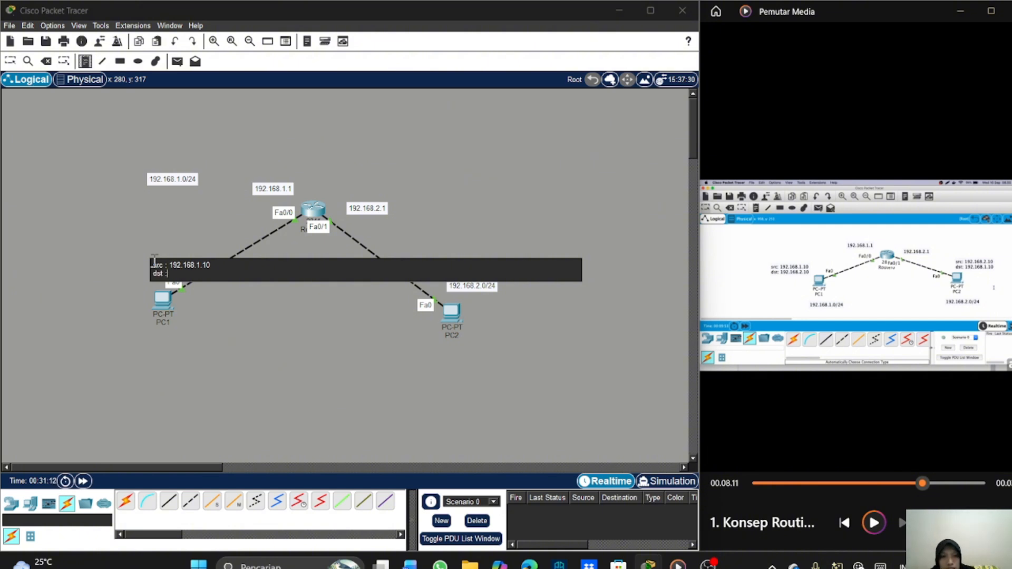
text( :192)
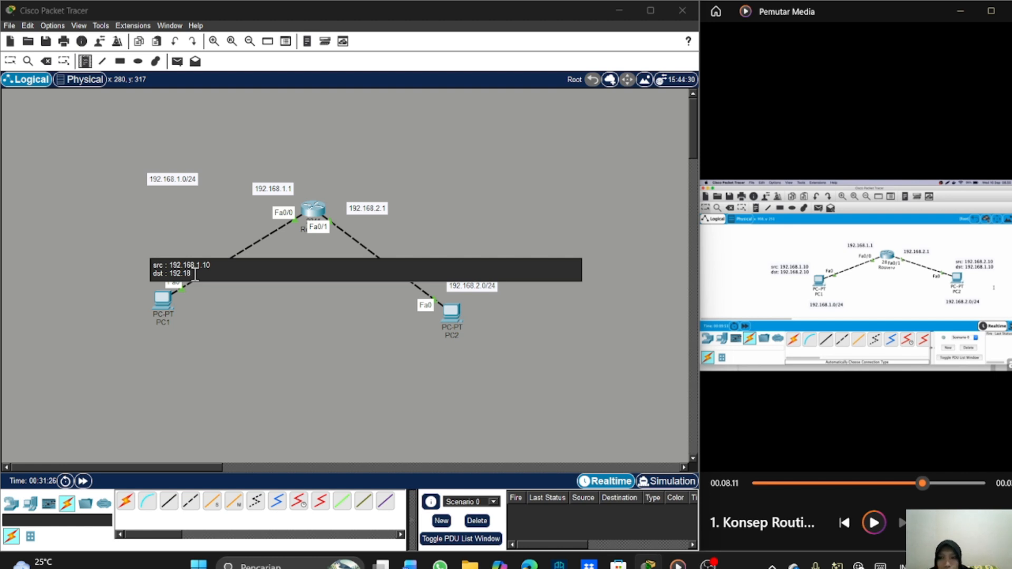
key(BackSpace)
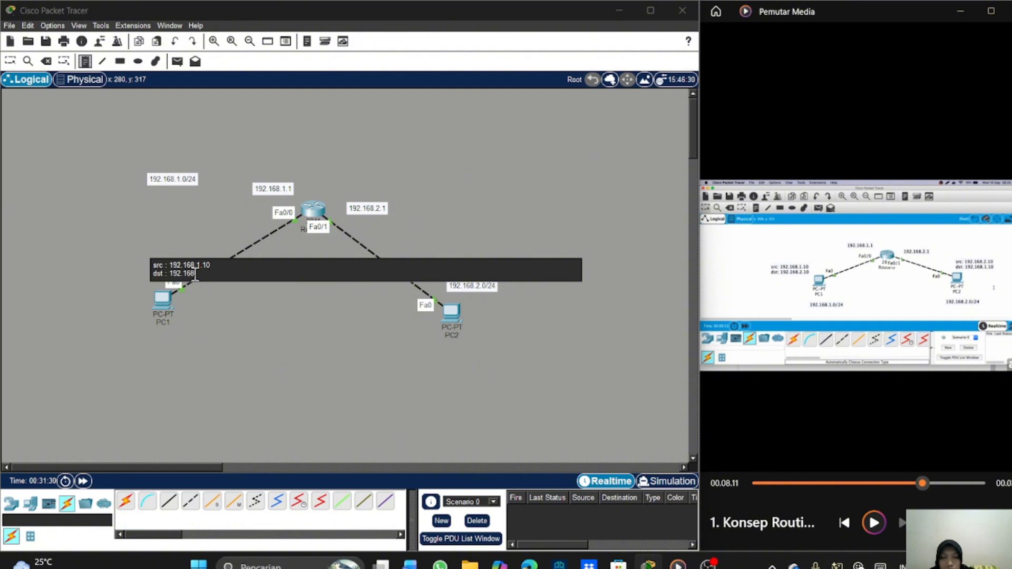
text(2.10)
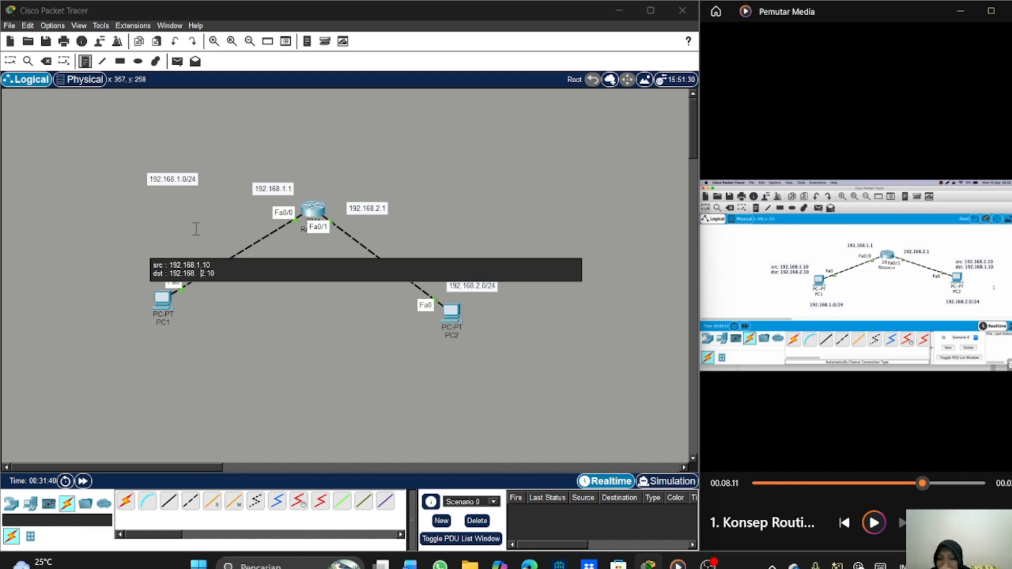
Place a note beside PC2 reading "src : 192.168.2.10"
click(480, 310)
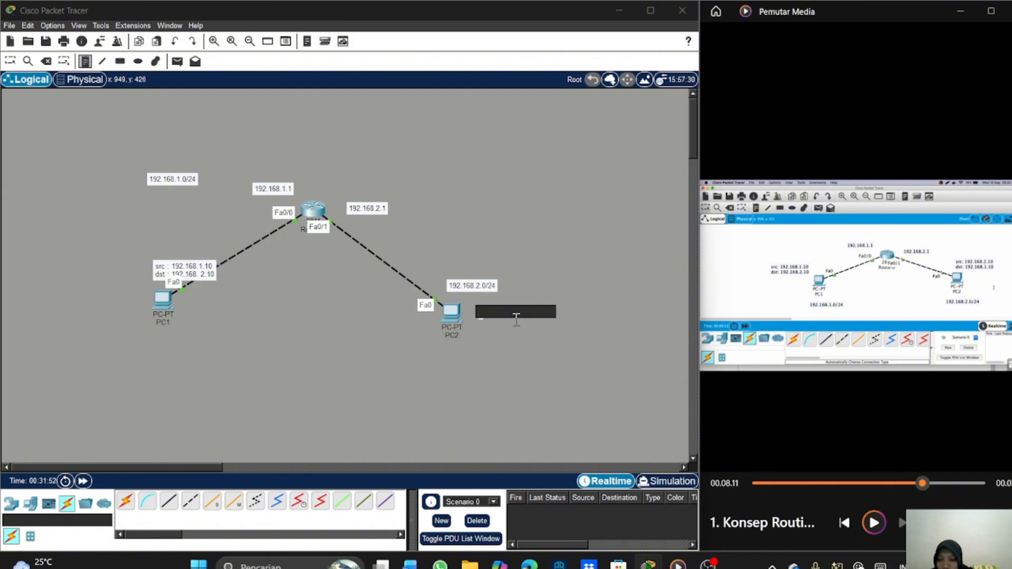
text(src)
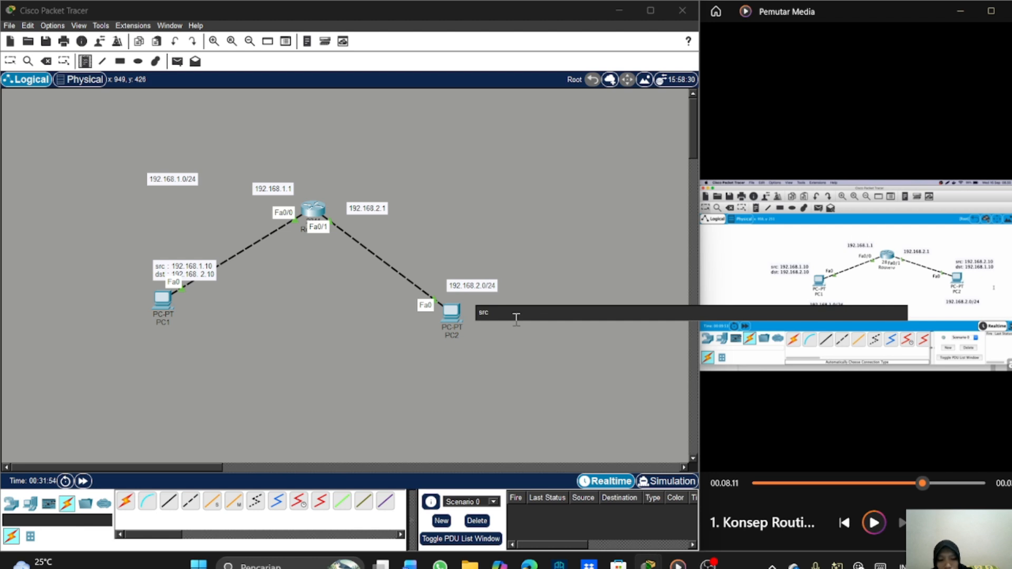
text( : 192.168.)
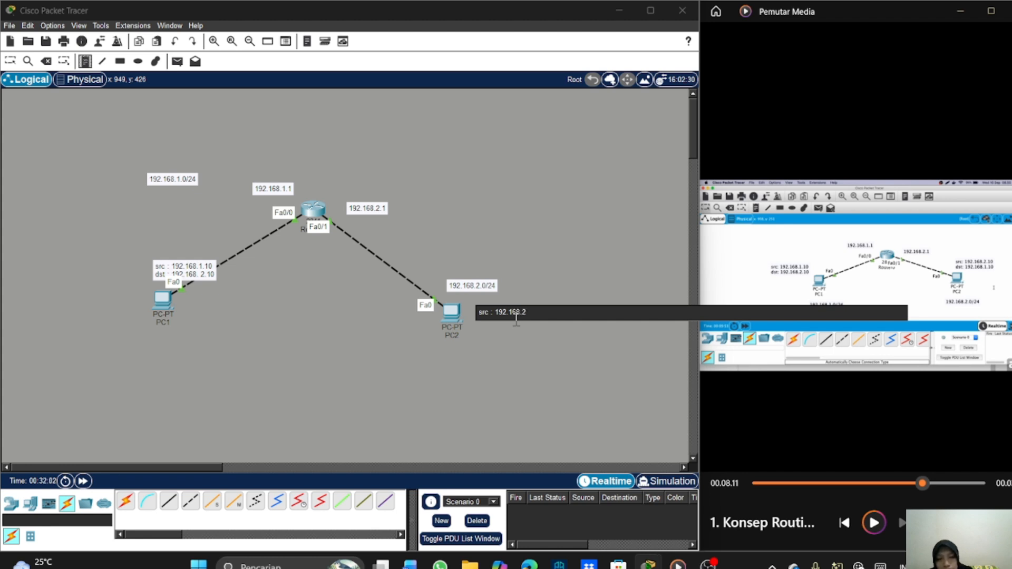
text(2.10)
click(491, 351)
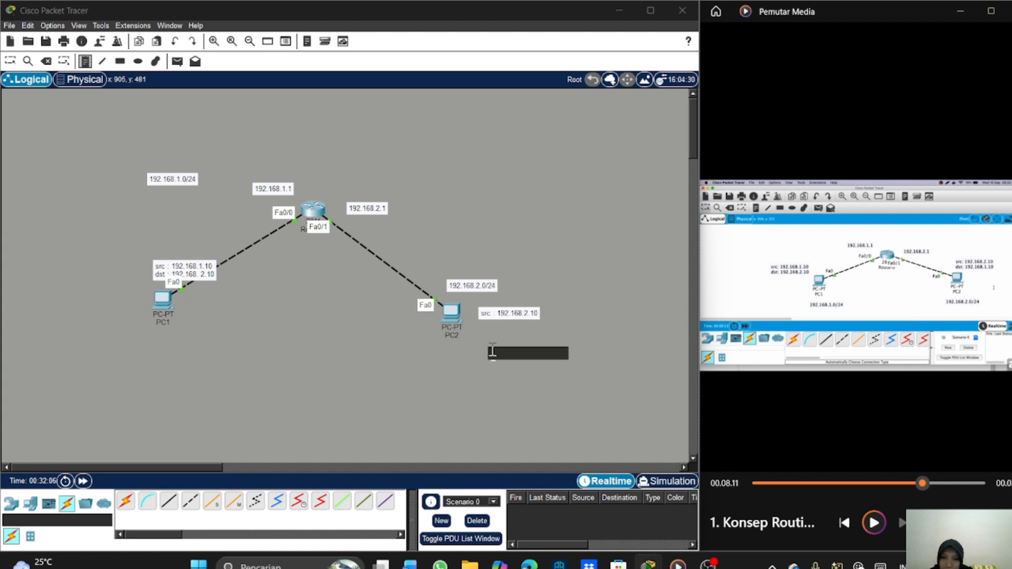
click(525, 316)
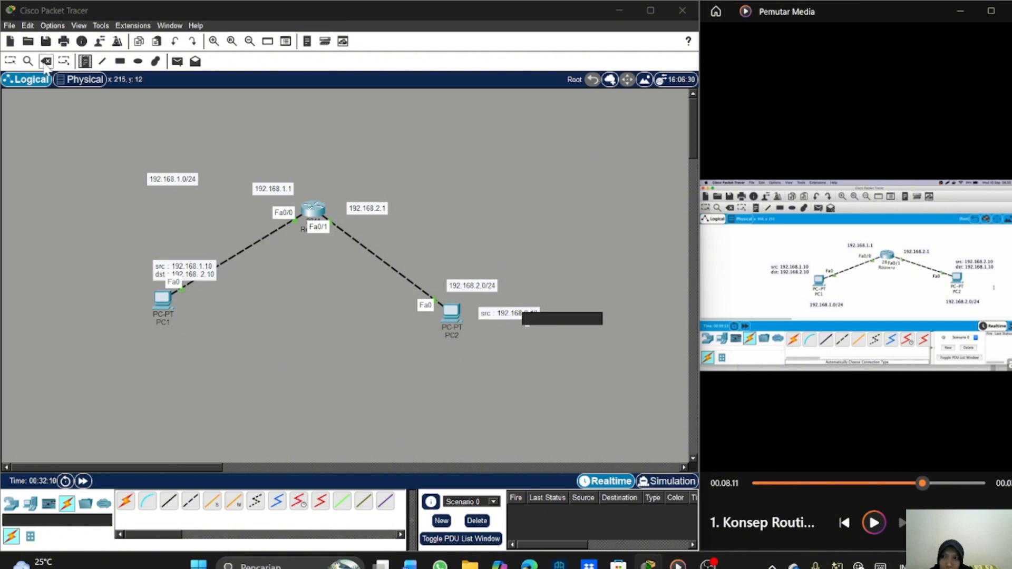
Edit the note beside PC2 to add the second line "dst : 192.168.1.10"
click(11, 61)
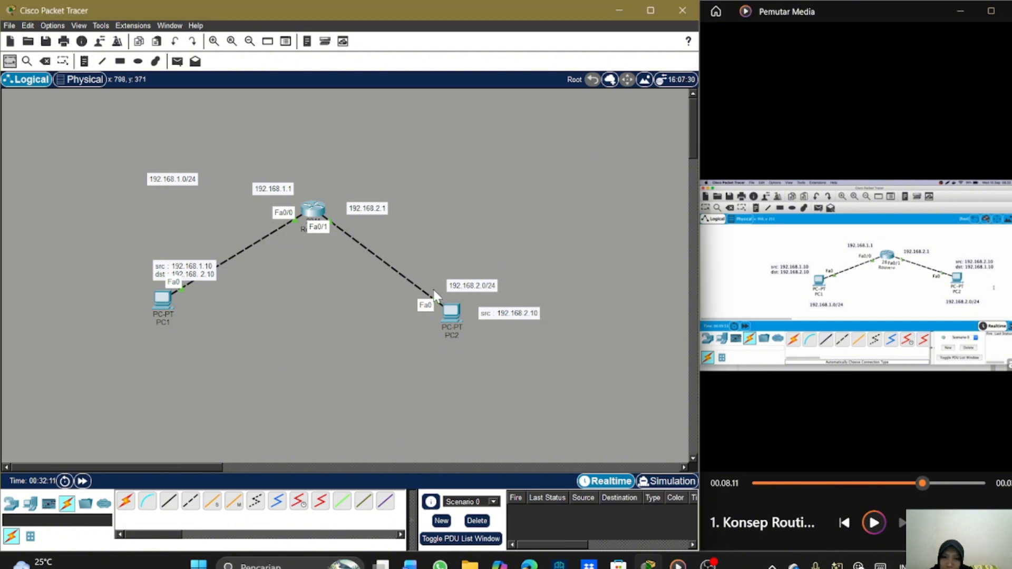
double_click(534, 317)
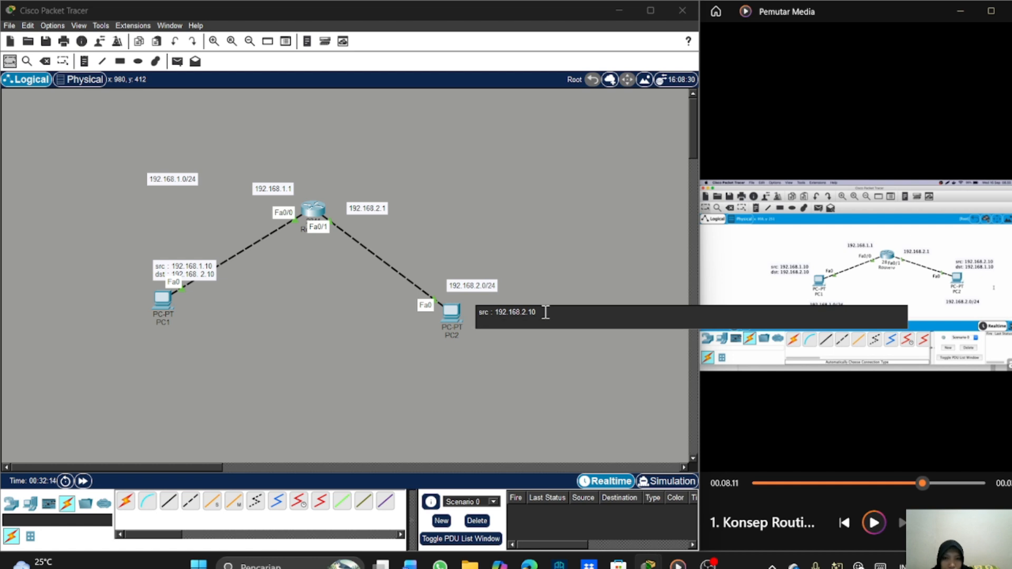
text(dst)
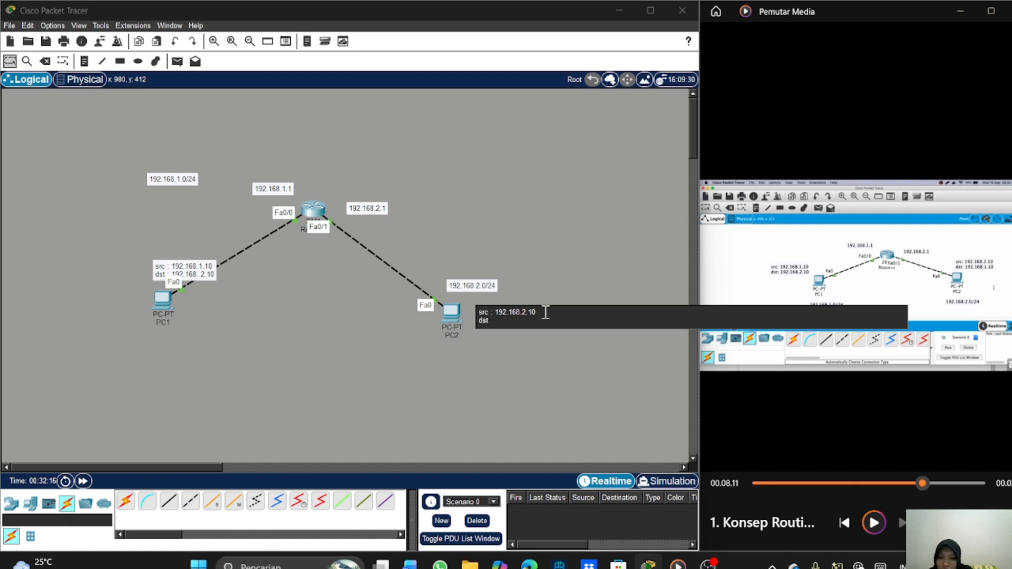
text( : 192.)
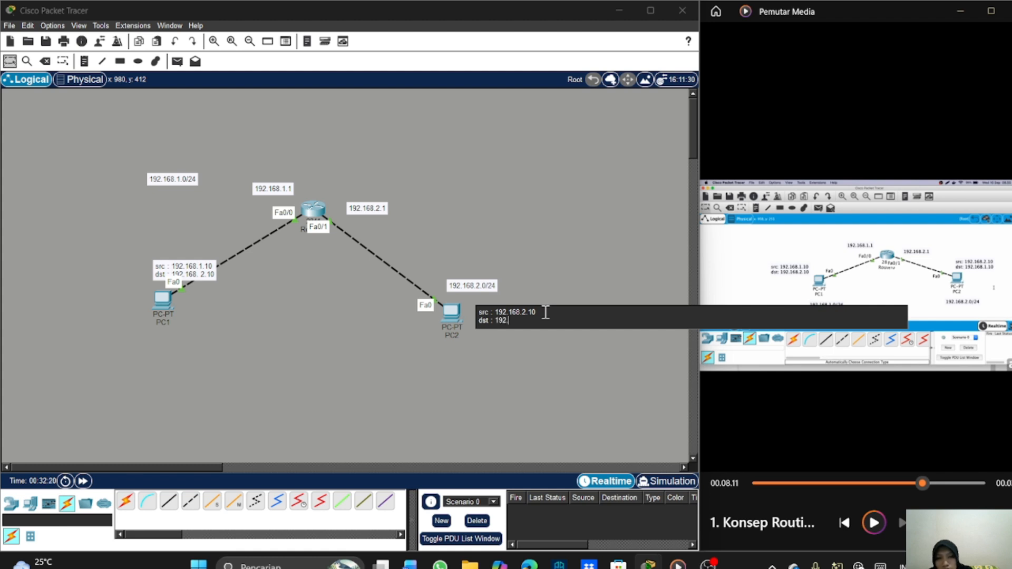
text(18)
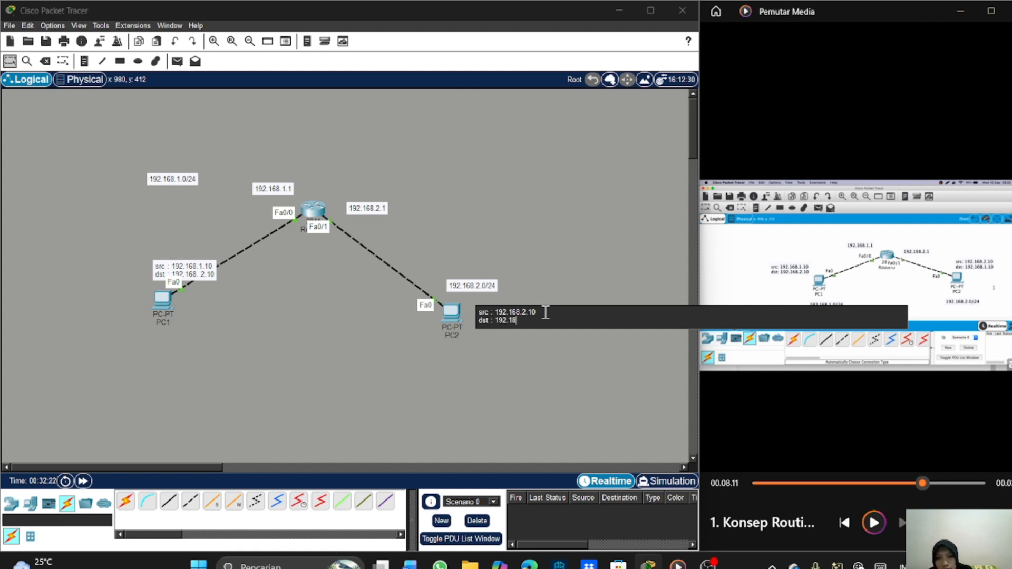
key(BackSpace)
text(68.1)
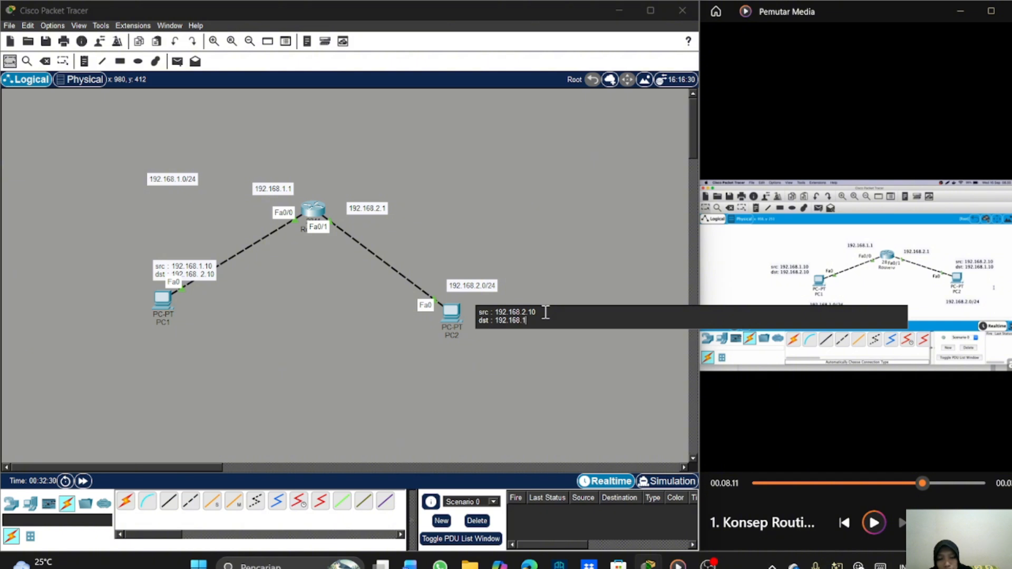
text(.10)
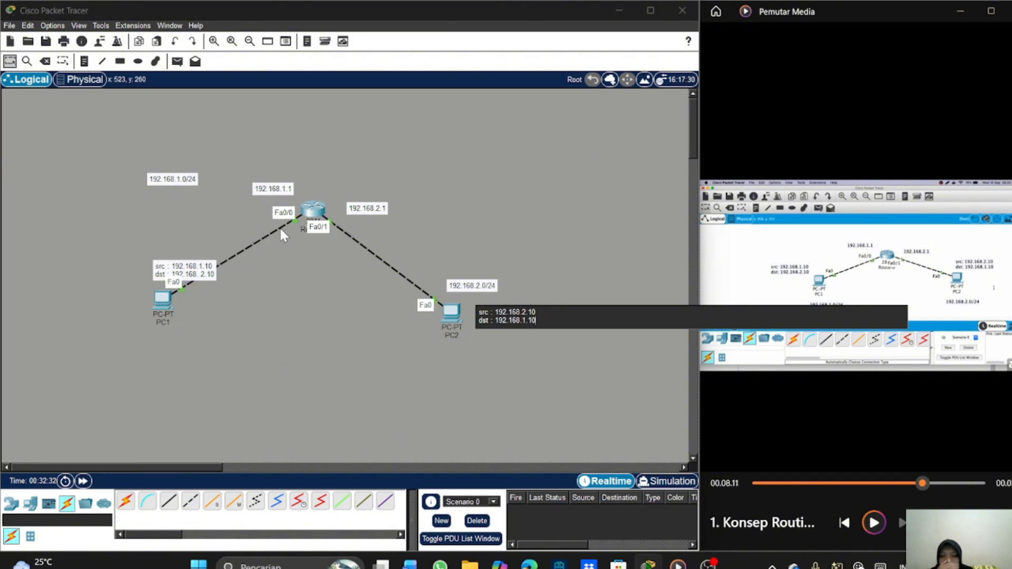
Finish editing the PC2 note and move both source/destination notes directly beneath PC1 and PC2
click(11, 63)
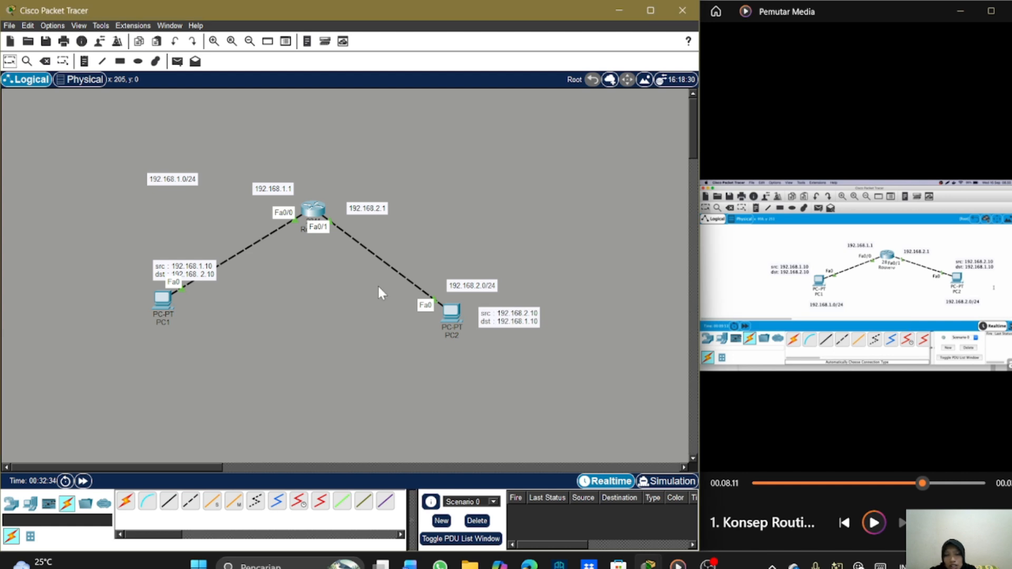
drag(519, 322, 478, 359)
drag(185, 275, 182, 348)
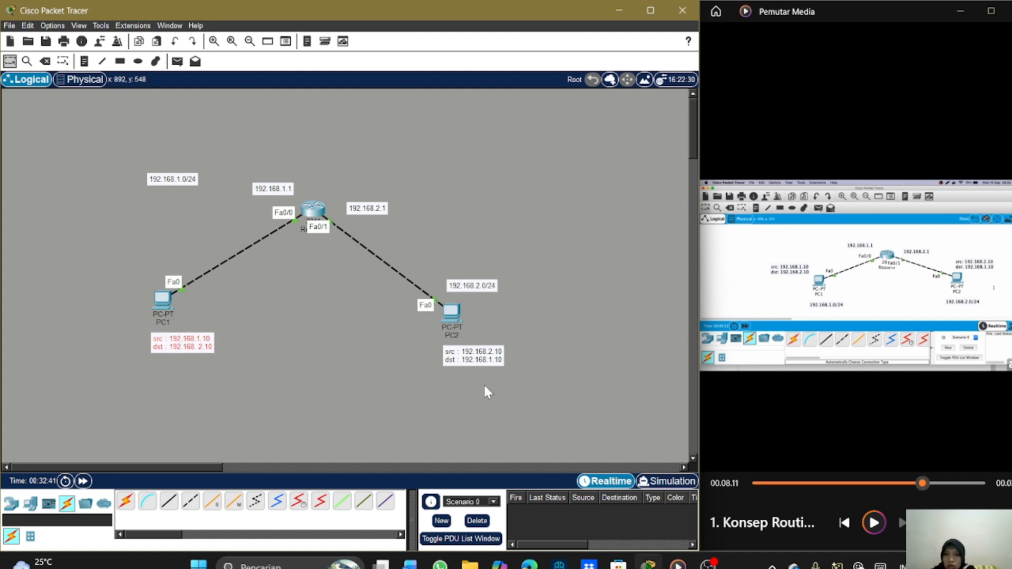
Switch to the media player, play the reference video from about 09:01, and open Router0's command line in Packet Tracer
drag(922, 483, 947, 482)
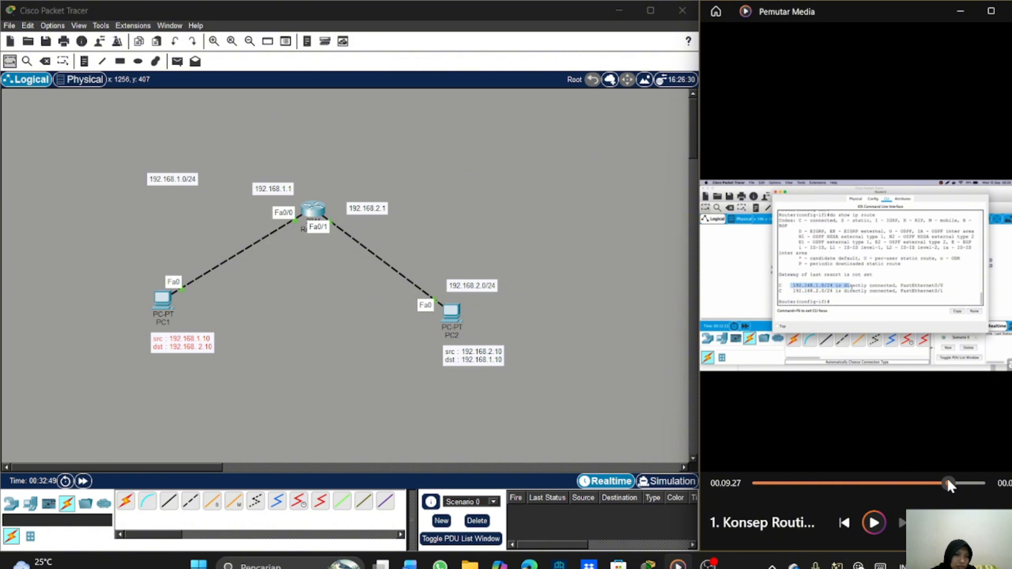
mouse_move(948, 482)
mouse_down()
mouse_move(963, 481)
mouse_move(925, 483)
mouse_move(938, 483)
mouse_up()
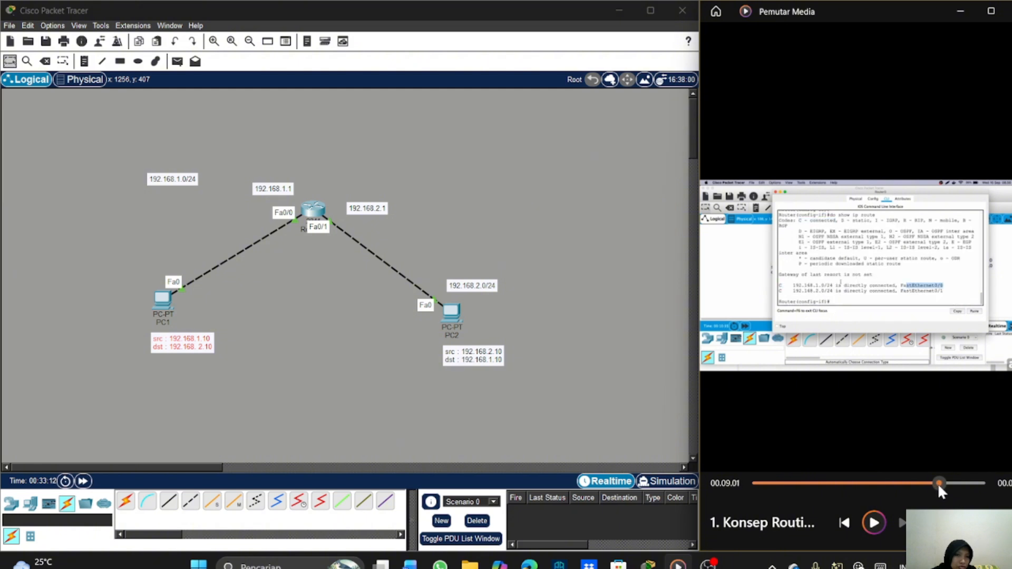
click(877, 522)
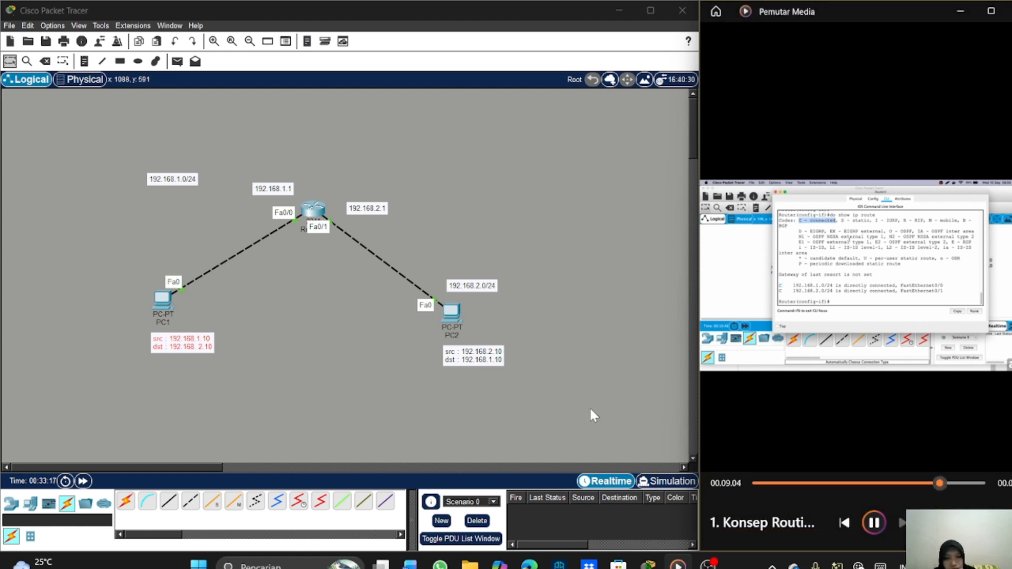
click(323, 222)
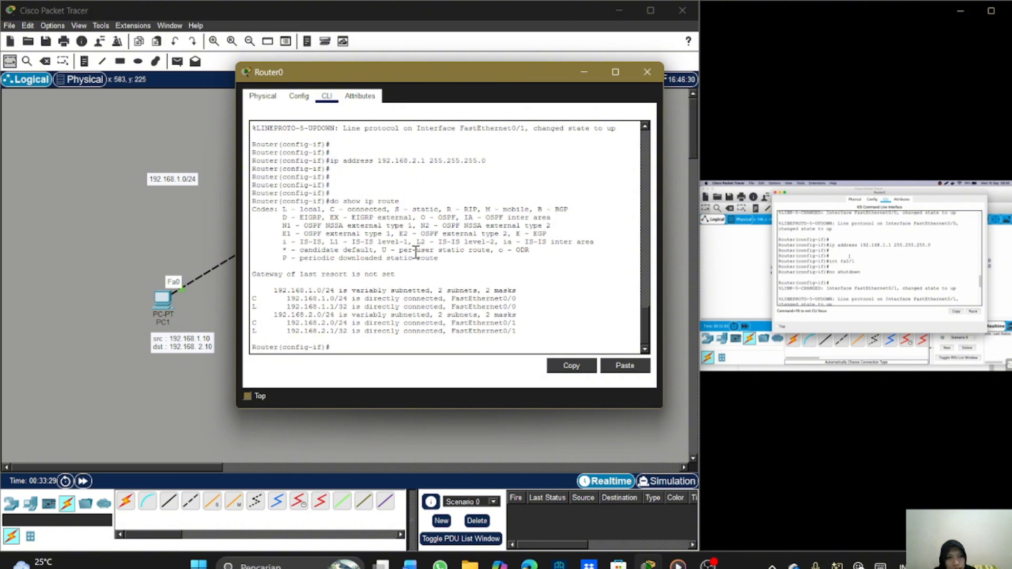
Skip the reference video ahead to about 10:00 and pause it at the "no ip address" command
mouse_move(888, 439)
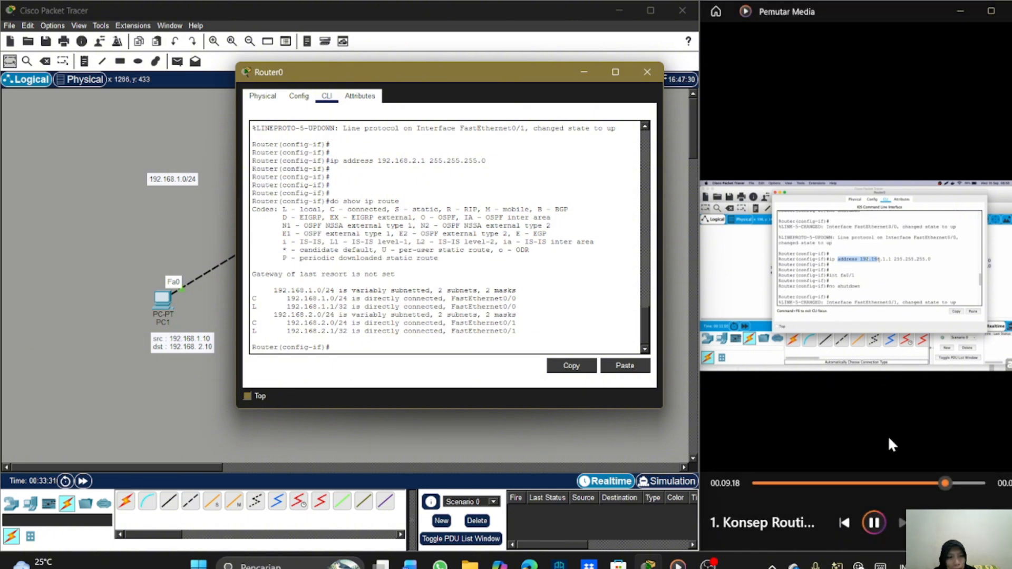
click(948, 481)
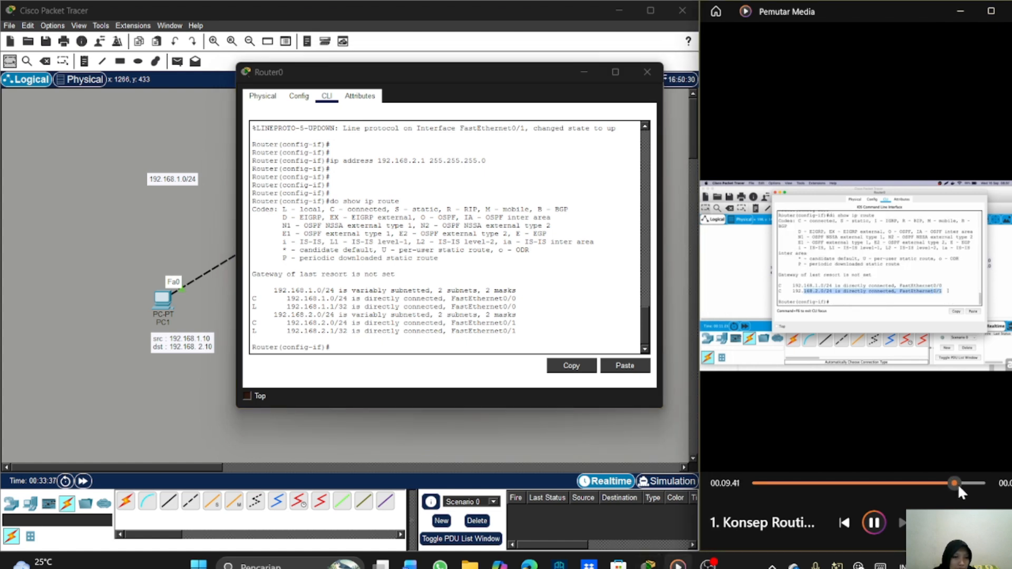
drag(958, 485, 962, 484)
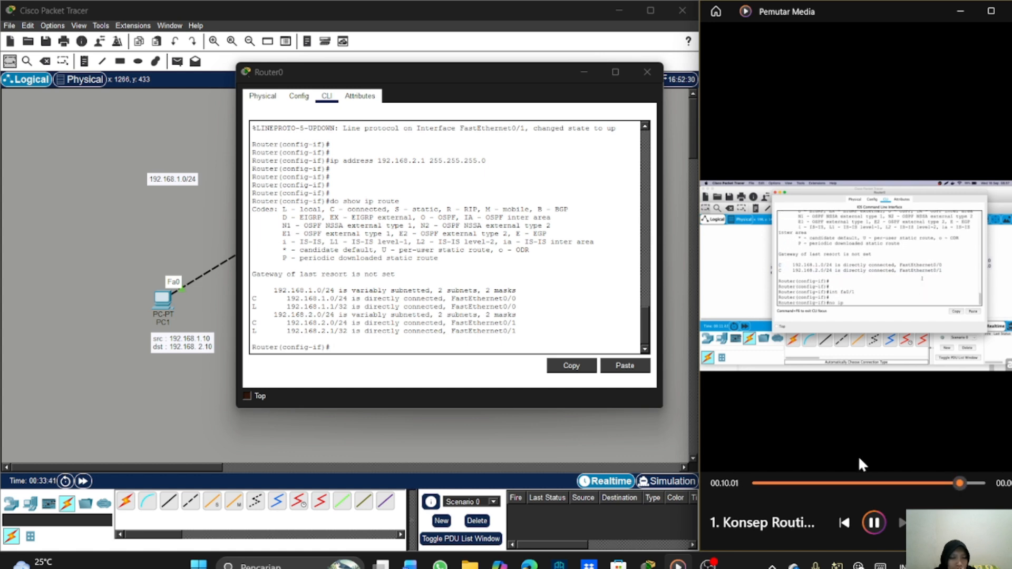
click(873, 524)
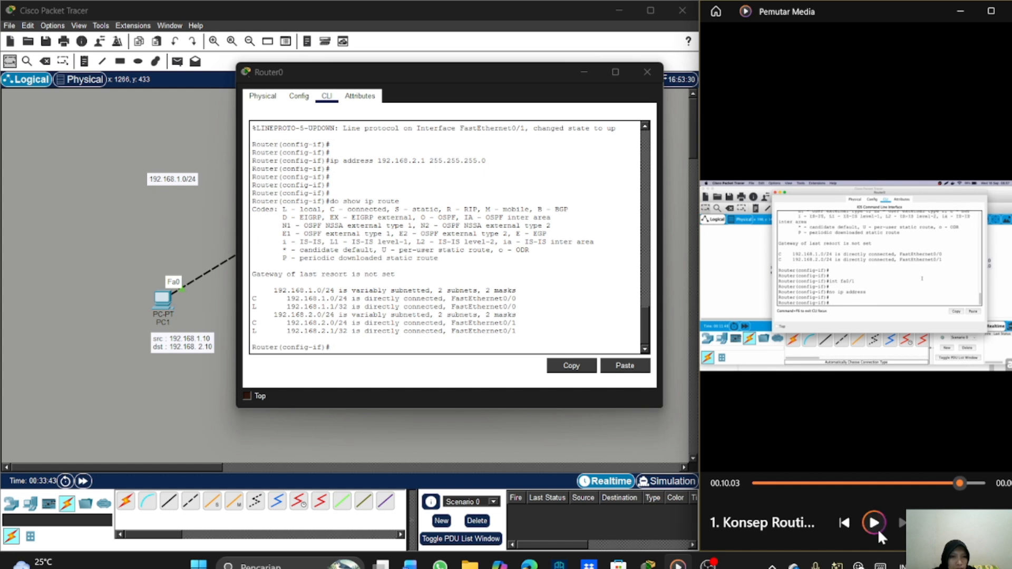
Enter interface fa0/1 in Router0's command line and remove its address with "no ip address"
click(338, 348)
key(Return)
key(Return)
key(Return)
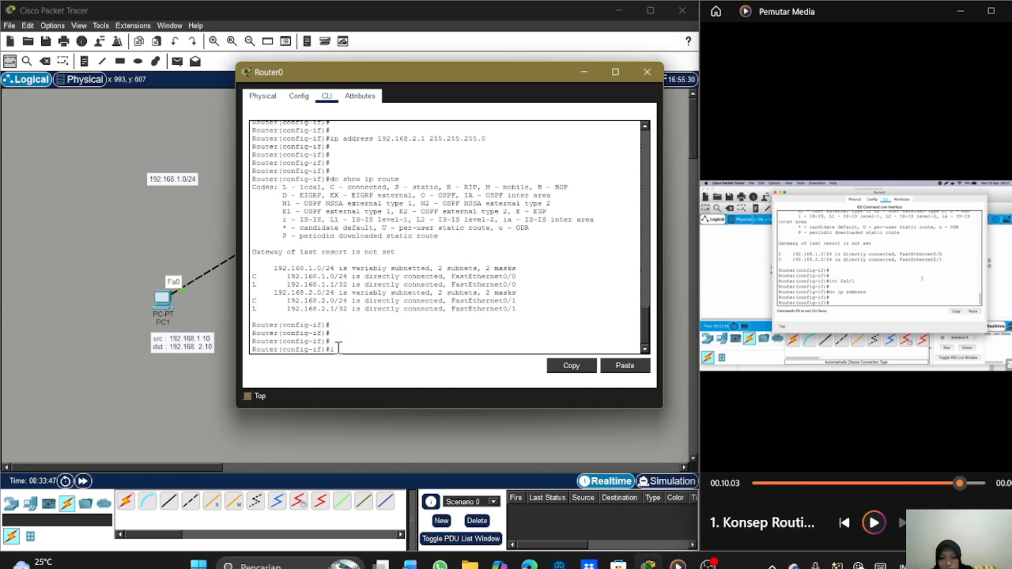
text(int fa0/1)
key(Return)
key(Return)
key(Return)
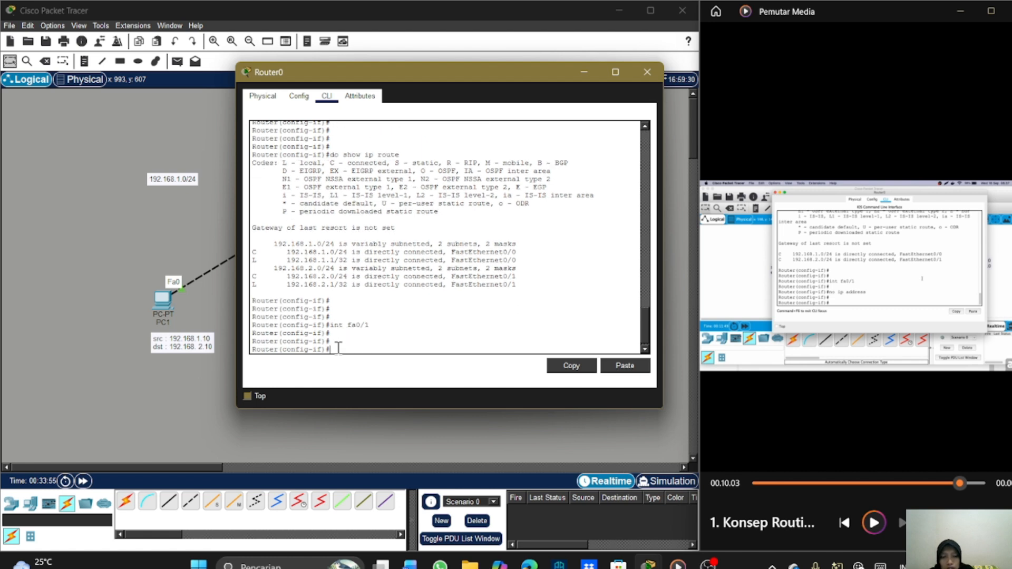
text(no ip address)
key(Return)
key(Return)
key(Return)
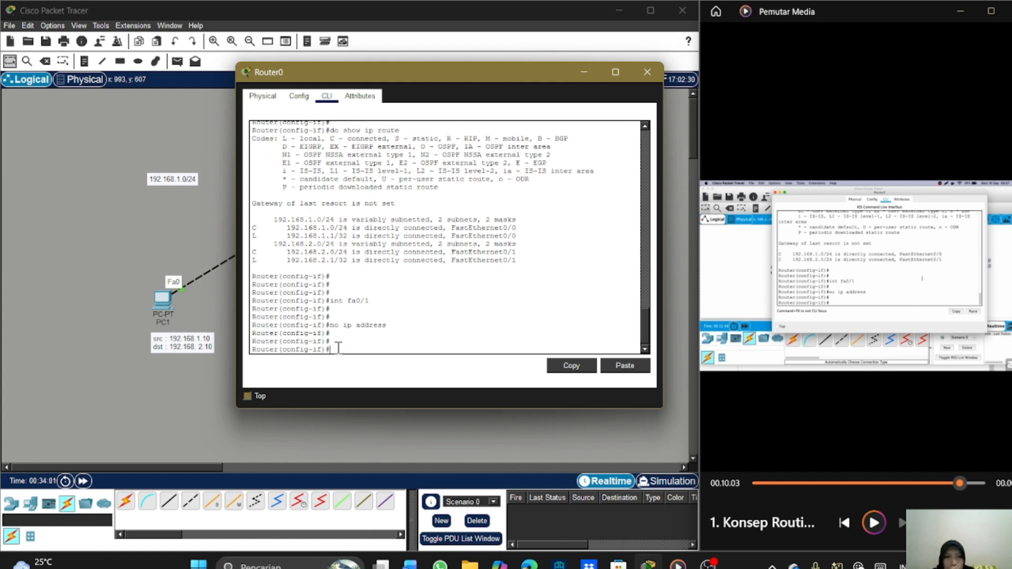
Advance the reference video to about 10:14 and check Router0's interfaces with "do show ip interface brief"
drag(957, 482, 959, 483)
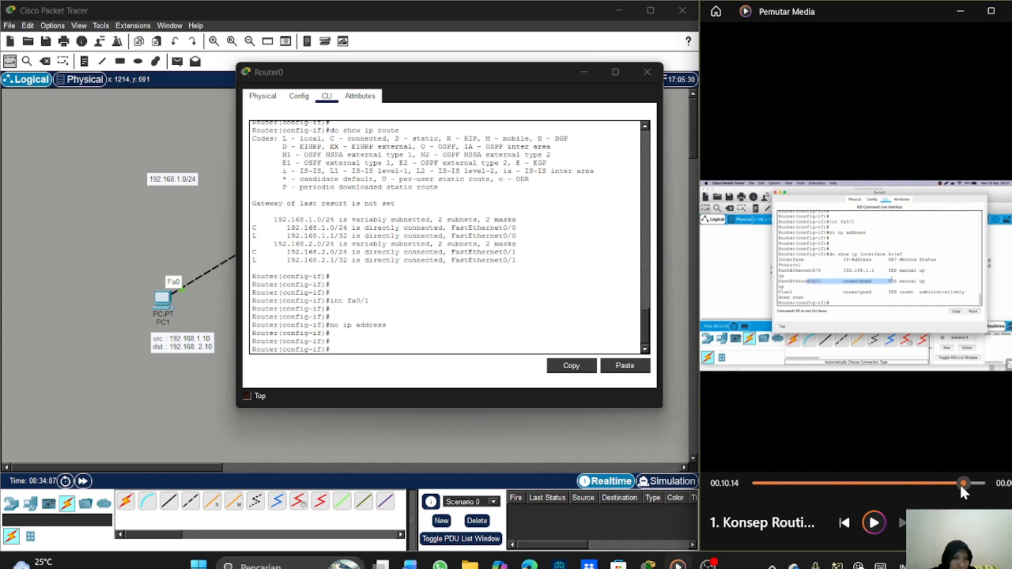
click(342, 350)
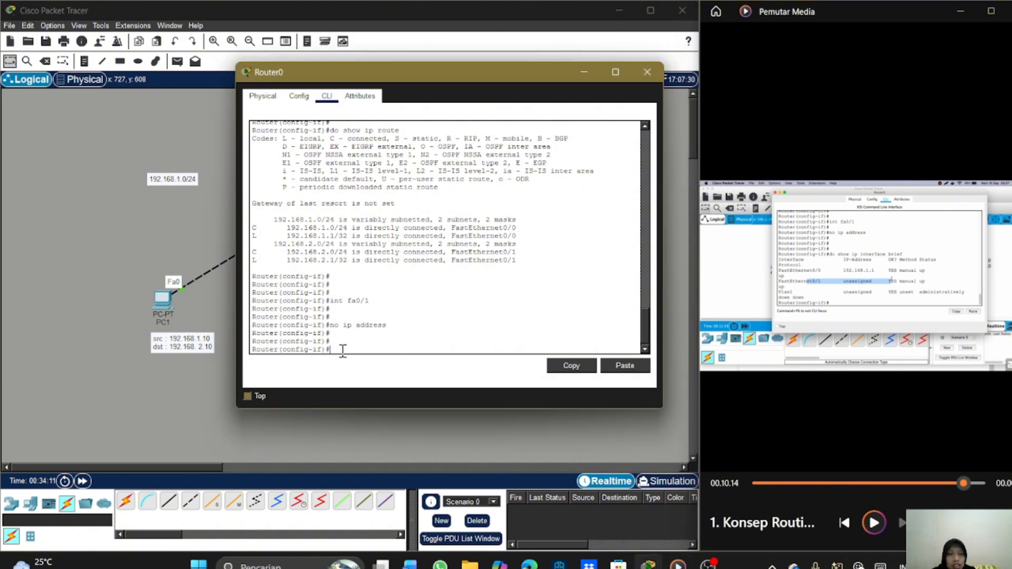
key(Return)
key(Return)
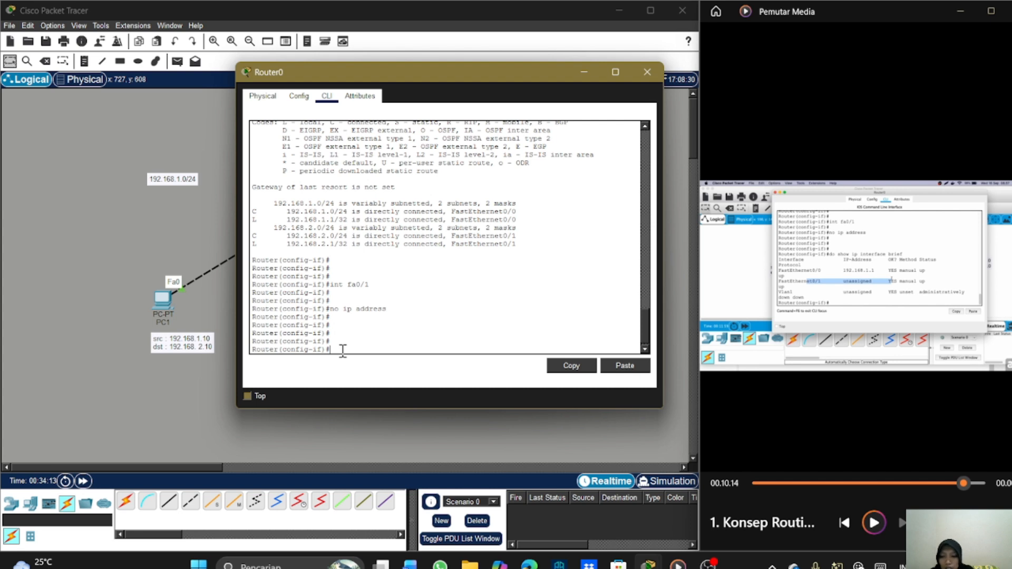
text(do show ip interface)
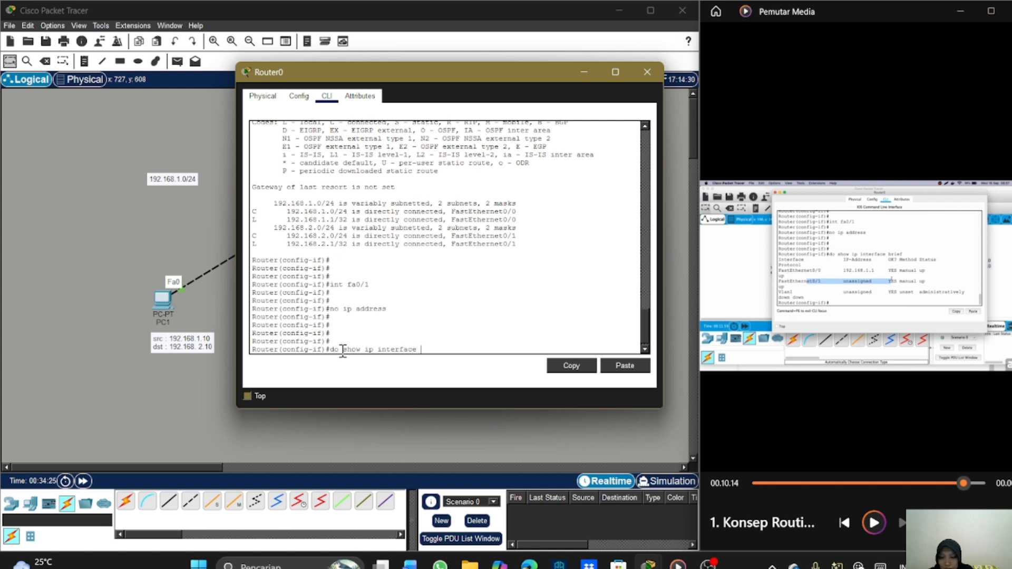
text( brief)
key(Return)
key(Return)
key(Return)
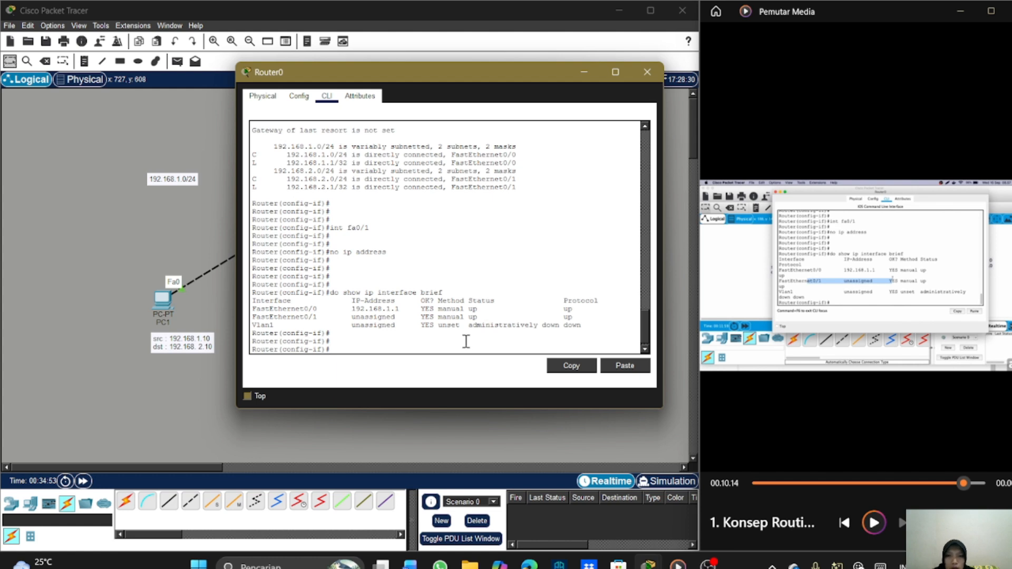
click(963, 481)
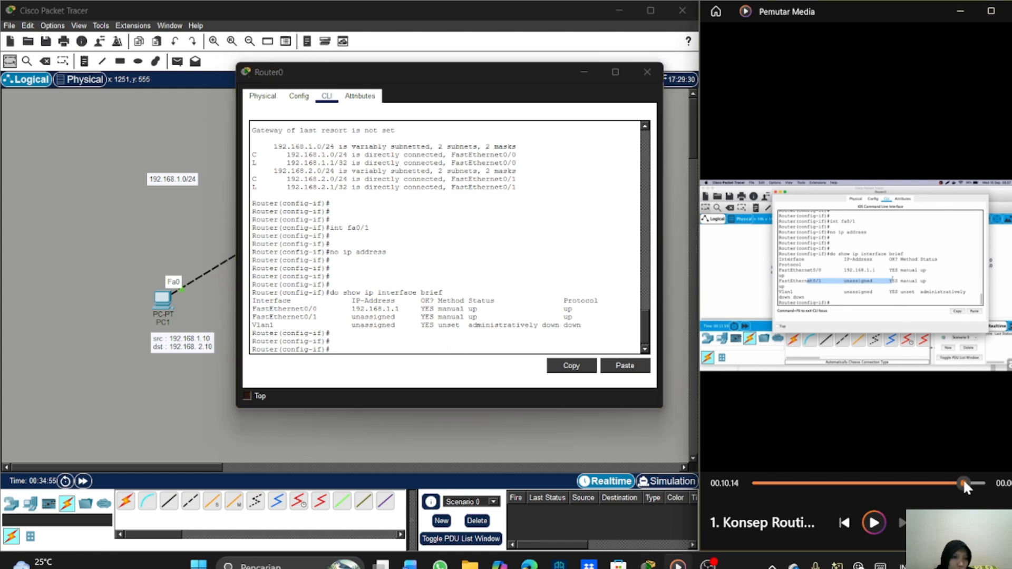
drag(964, 480, 972, 479)
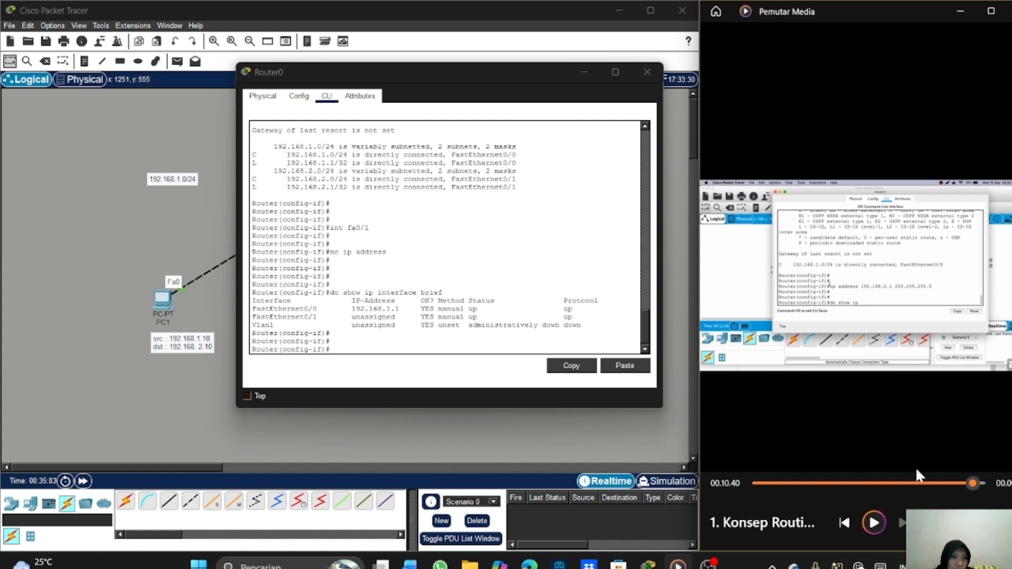
click(348, 341)
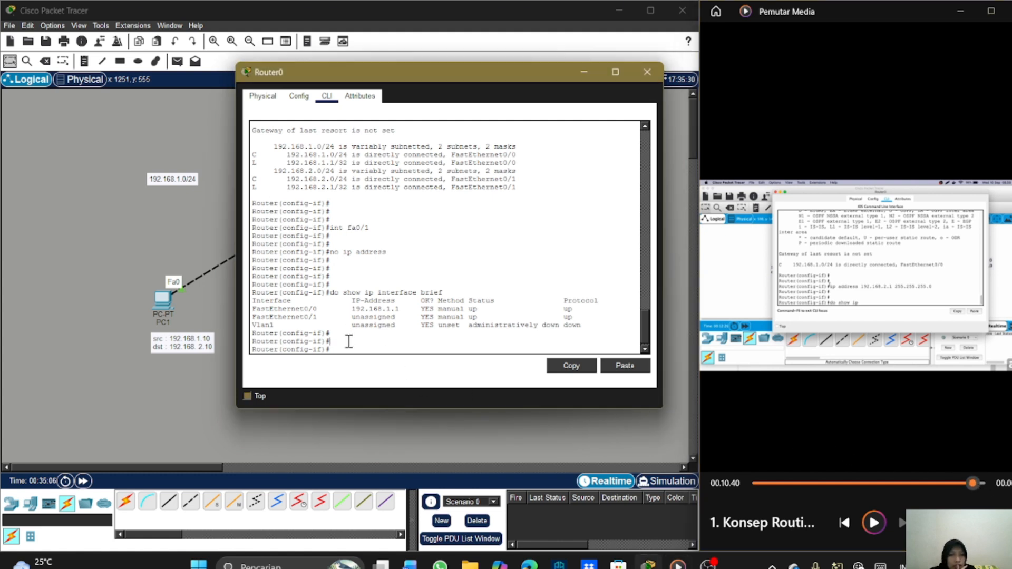
key(Return)
key(Return)
key(Return)
key(Return)
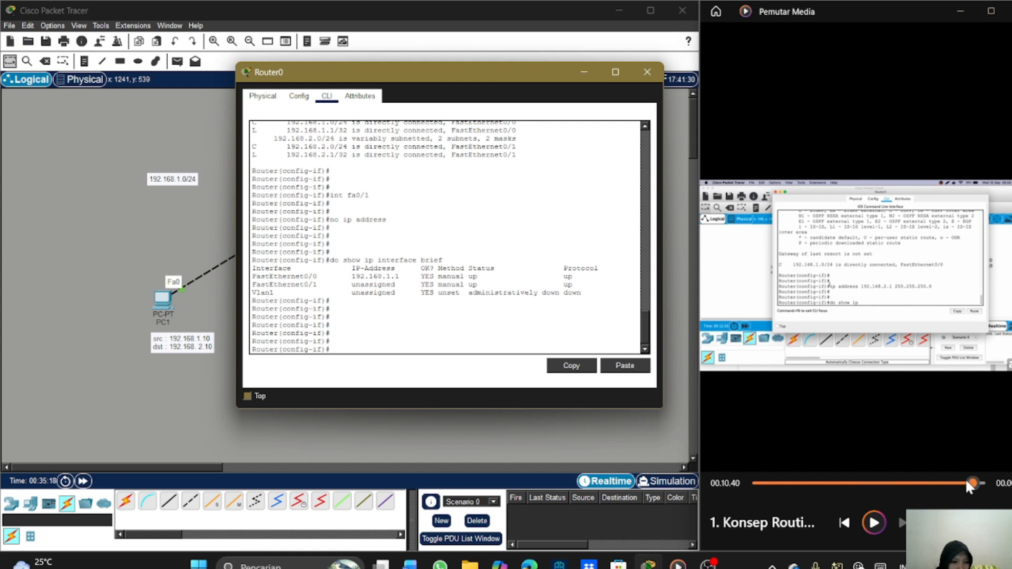
Rewind the reference video to about 10:14, play it briefly, and pause at the routing table command
drag(965, 478, 958, 481)
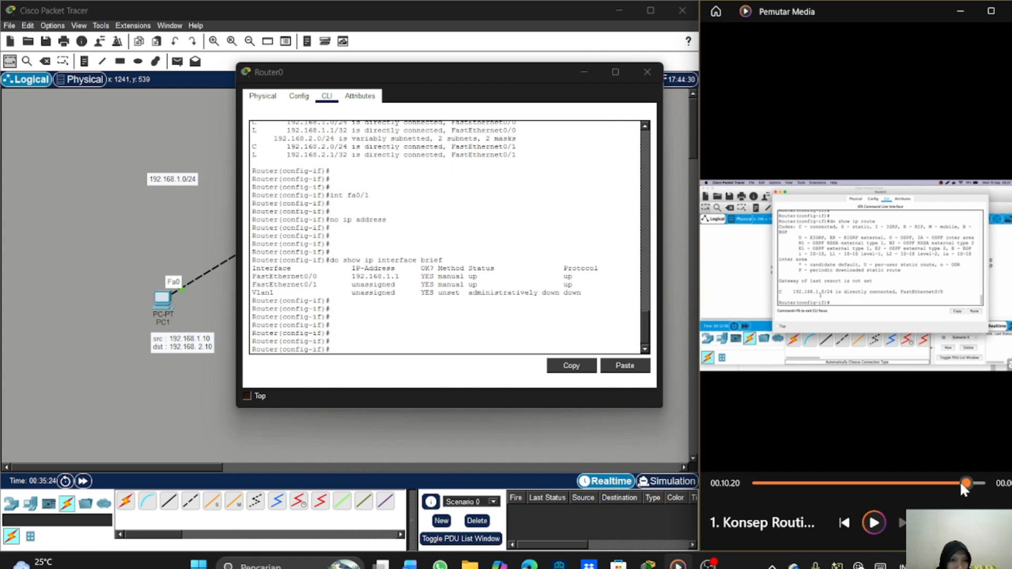
drag(963, 485, 961, 486)
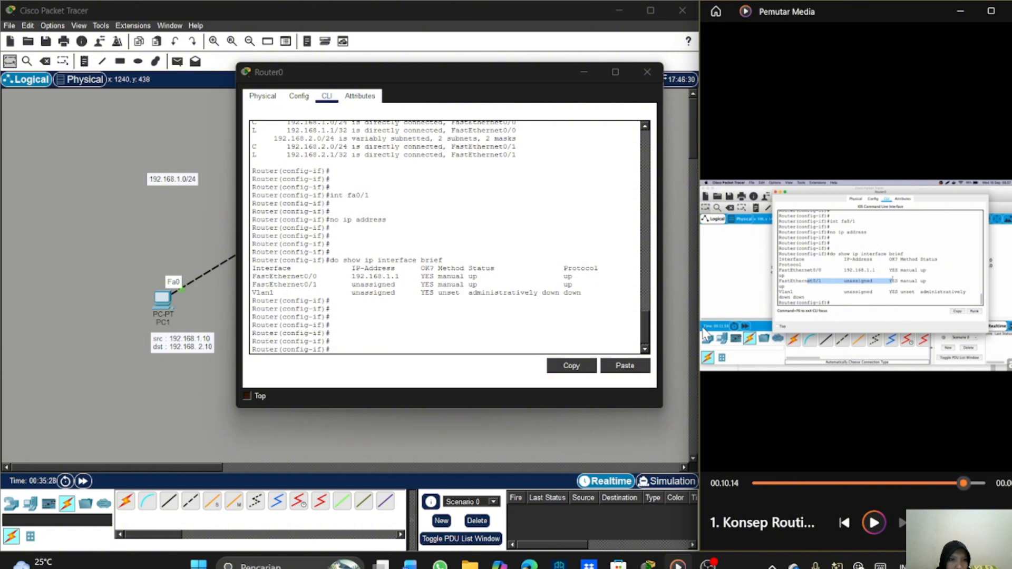
click(869, 524)
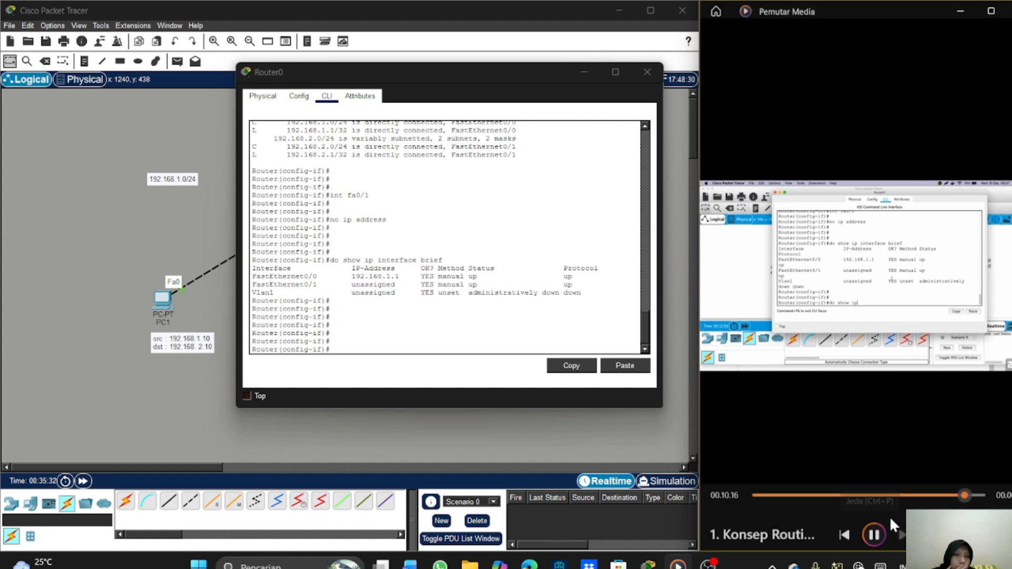
click(874, 523)
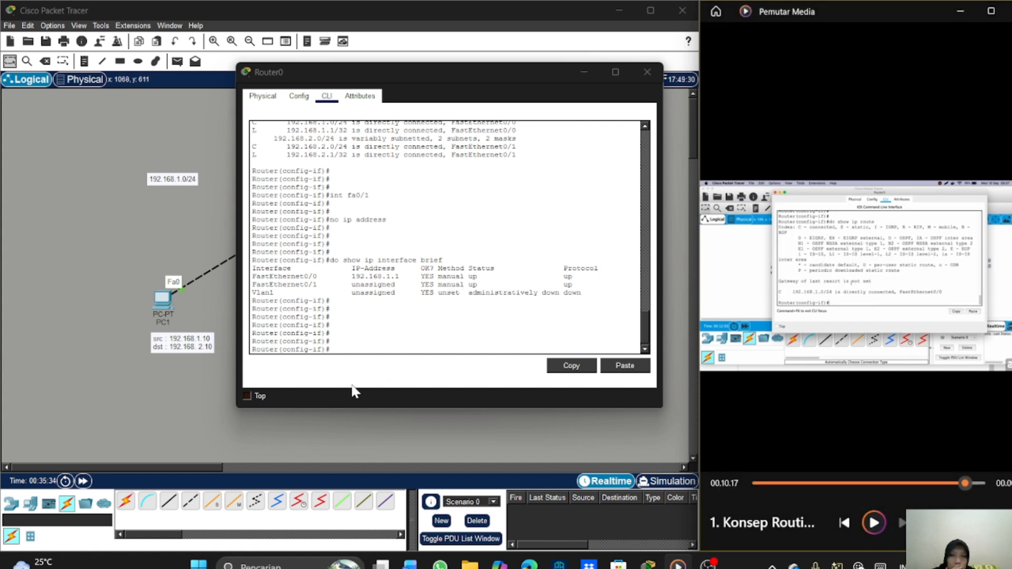
Display Router0's routing table with "do show ip route"
click(351, 346)
click(342, 350)
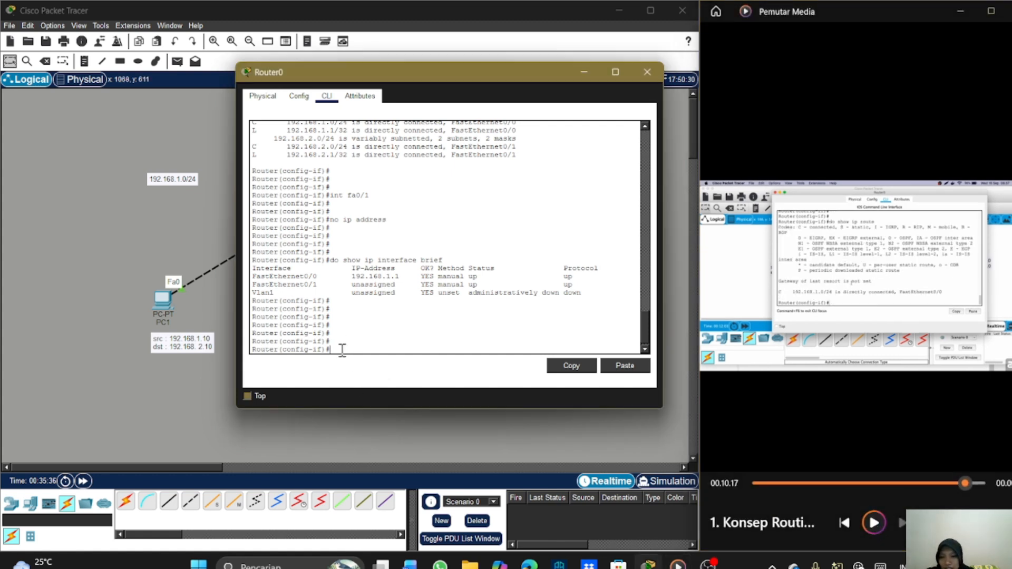
text(do )
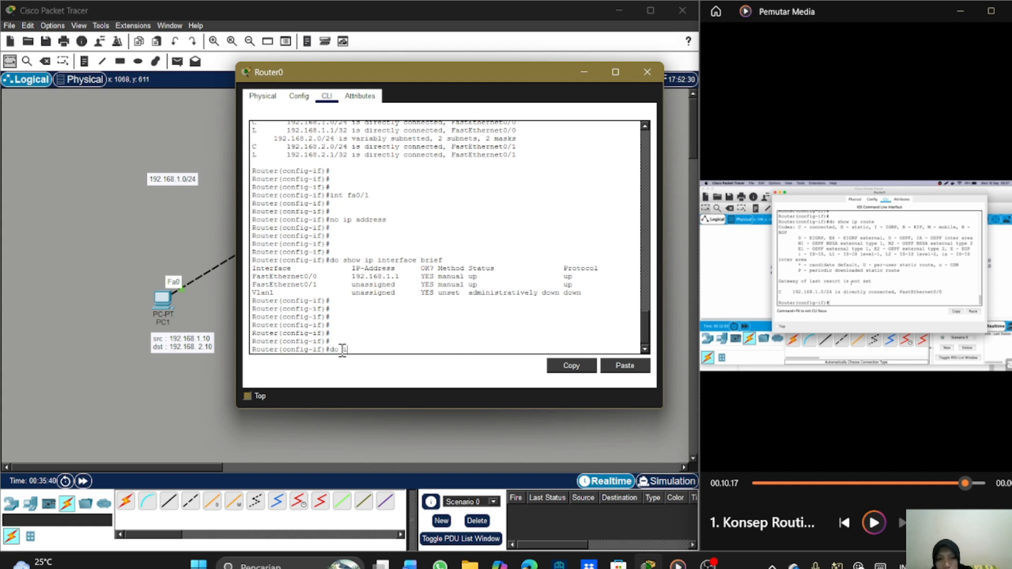
text(s)
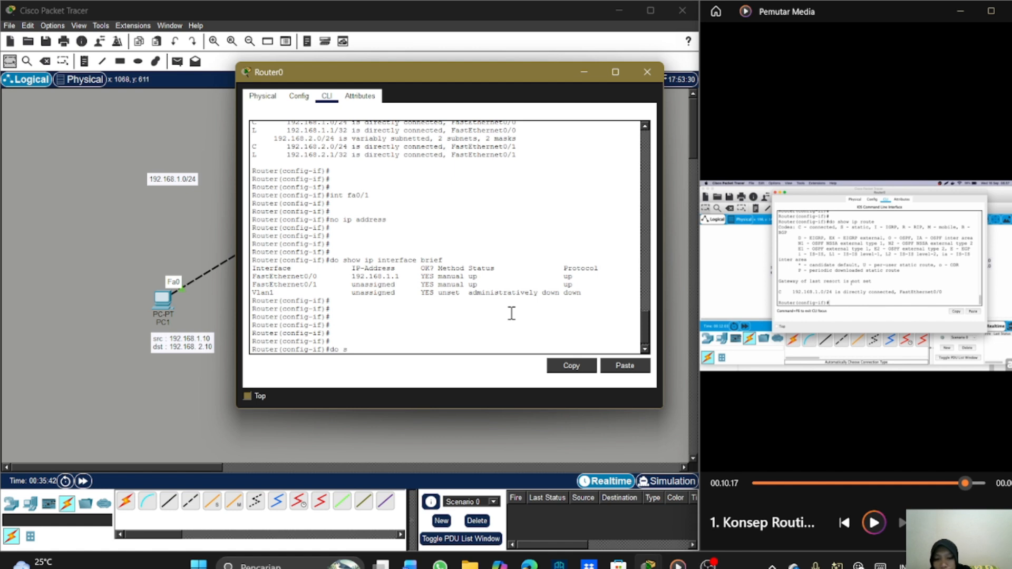
text(how ip )
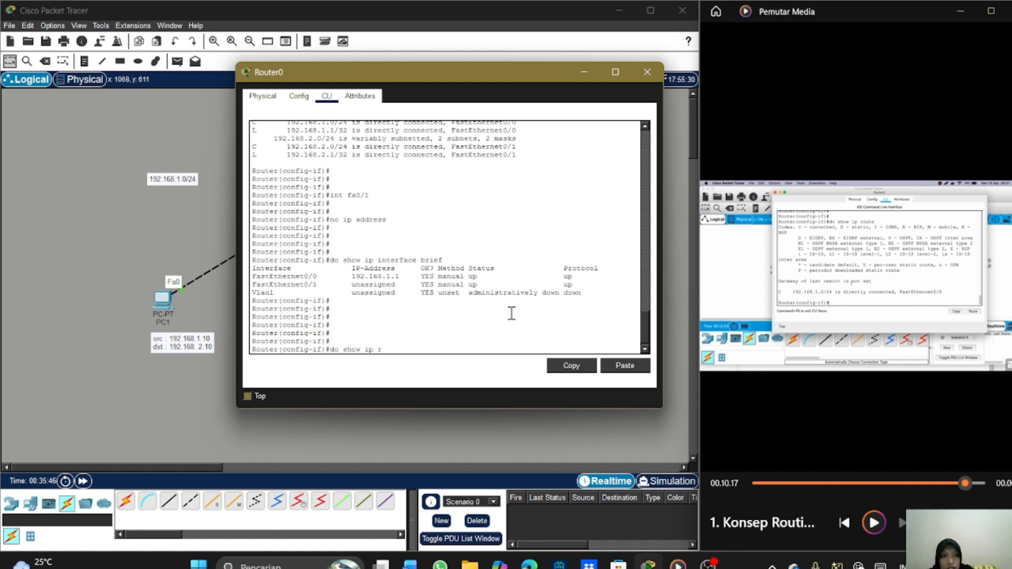
text(route)
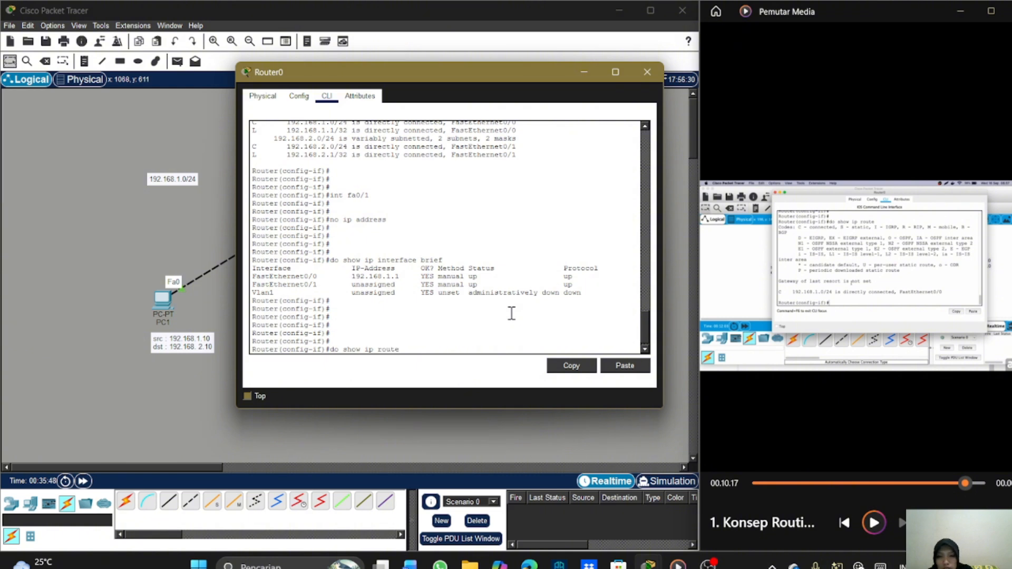
key(Return)
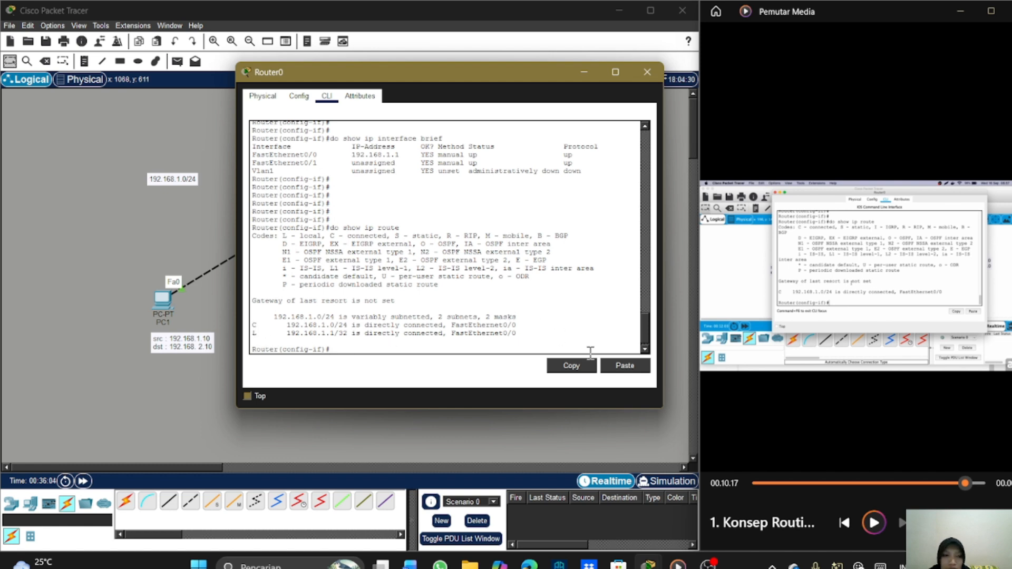
Advance the reference video to about 10:40, where the interface address is assigned again
click(969, 480)
click(973, 481)
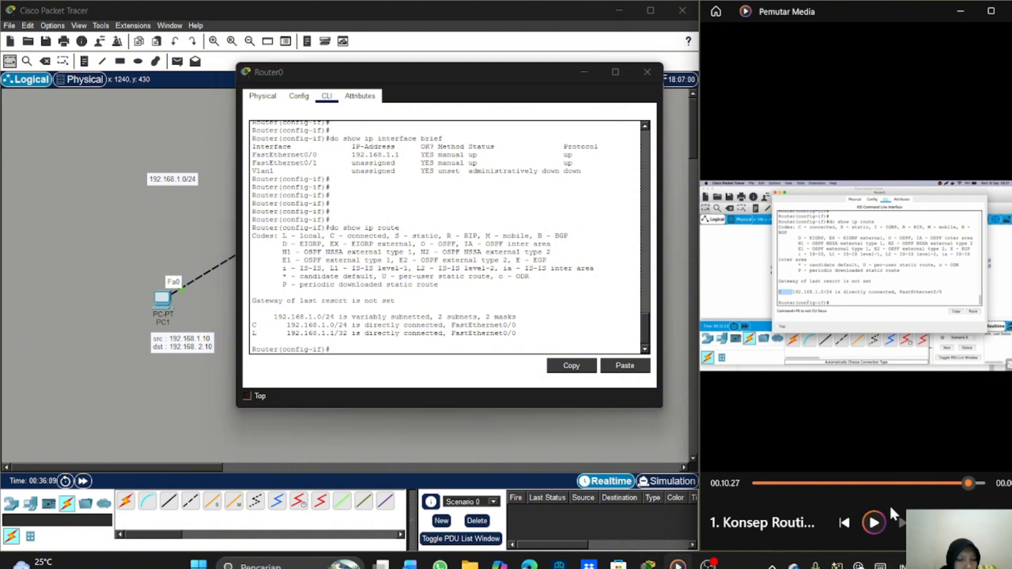
click(970, 478)
click(973, 479)
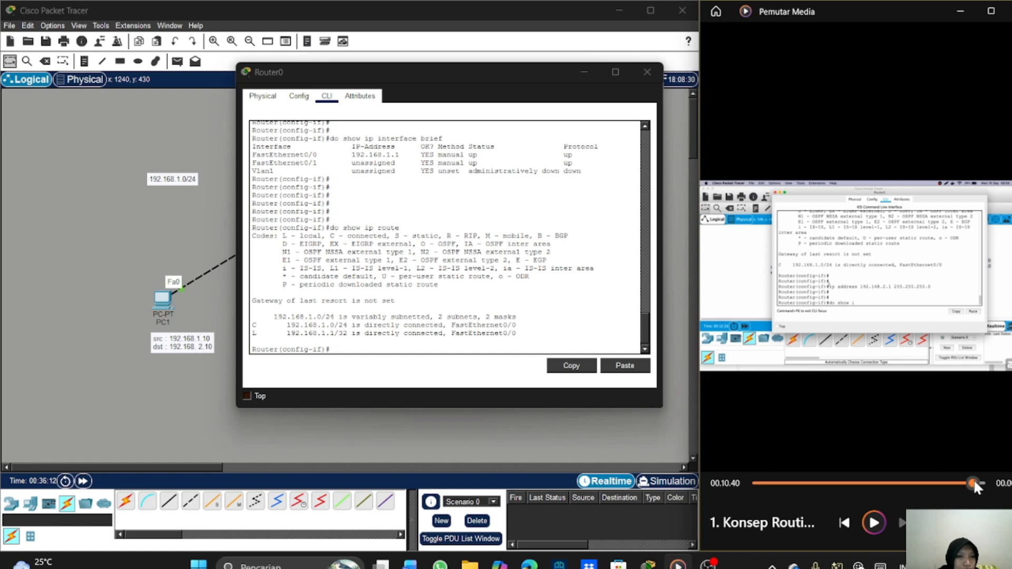
Try to assign 192.168.2.1 with mask 255.255.255.0 to Router0's fa0/1 interface in its command line
click(346, 358)
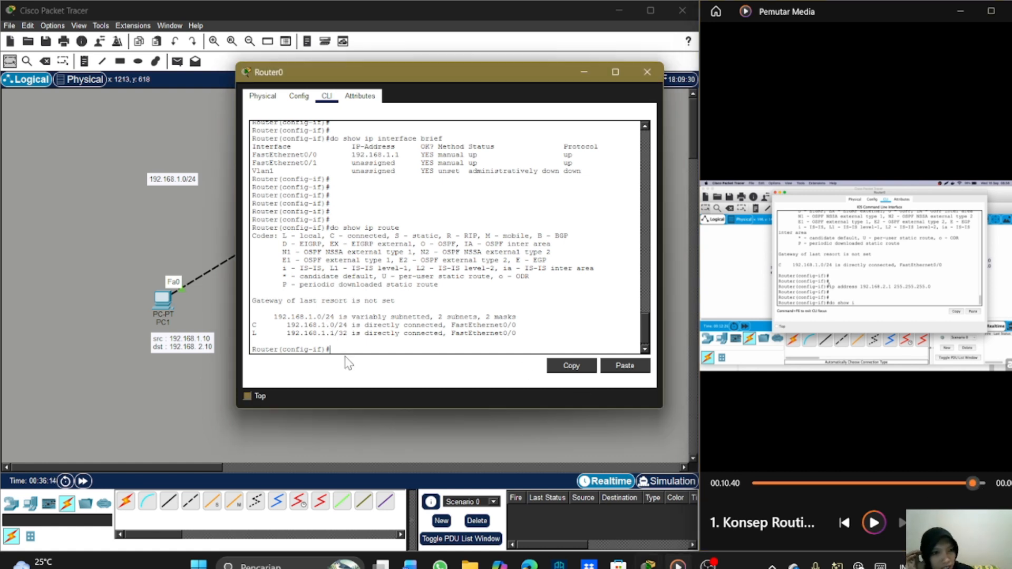
key(Return)
key(Return)
key(Return)
key(Return)
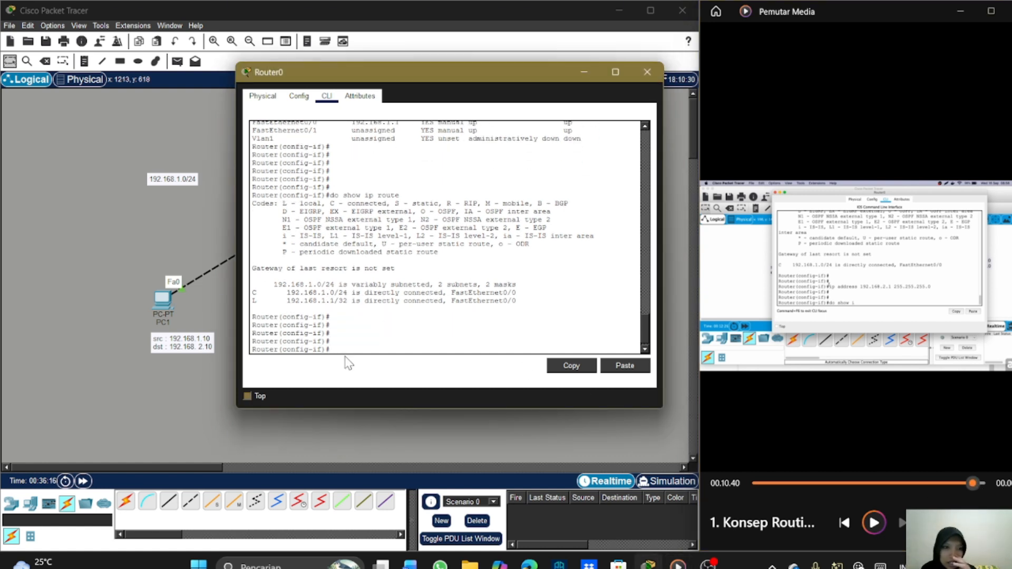
text(ip adrees)
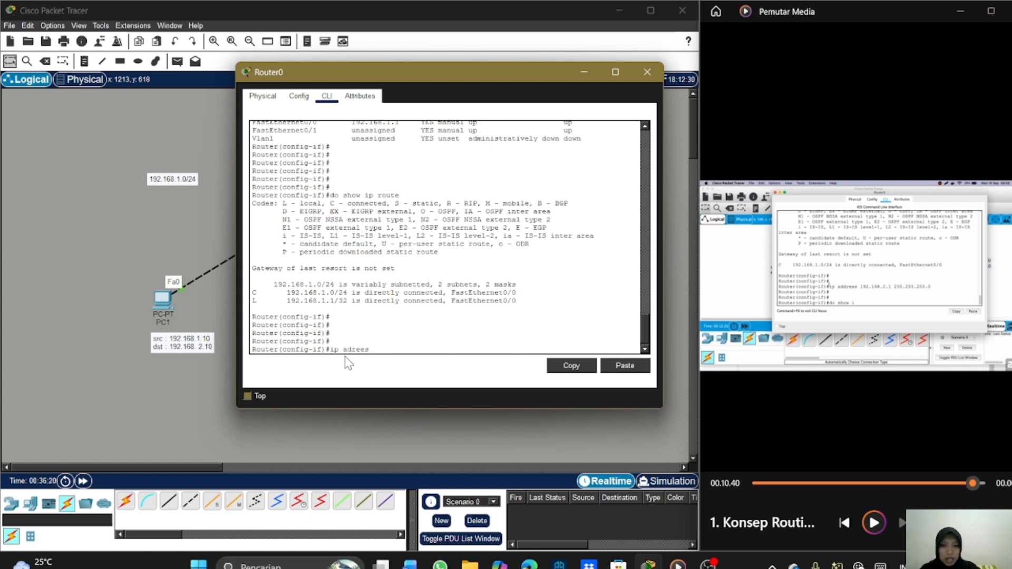
key(BackSpace)
key(BackSpace)
key(BackSpace)
key(BackSpace)
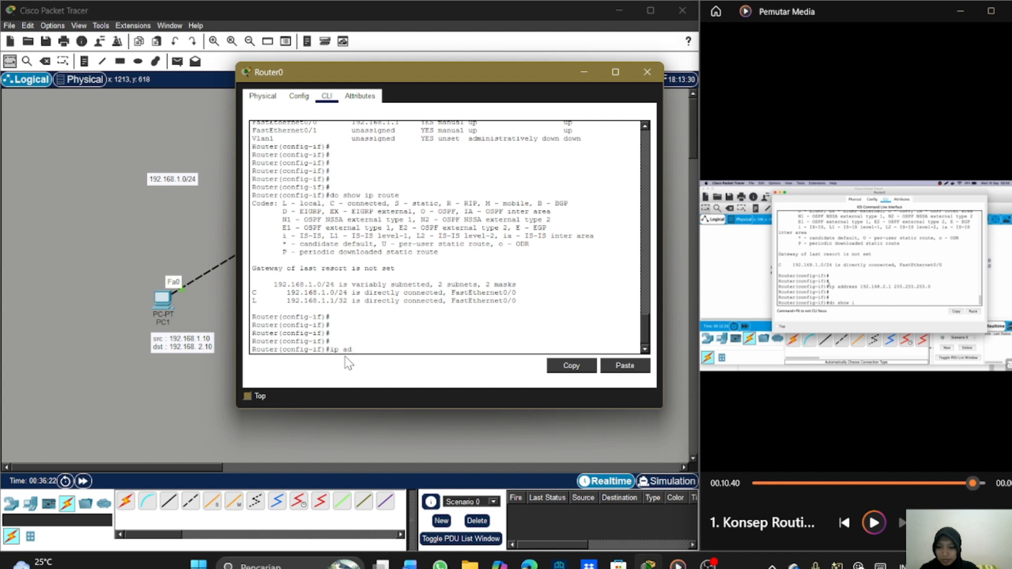
text(ess 1)
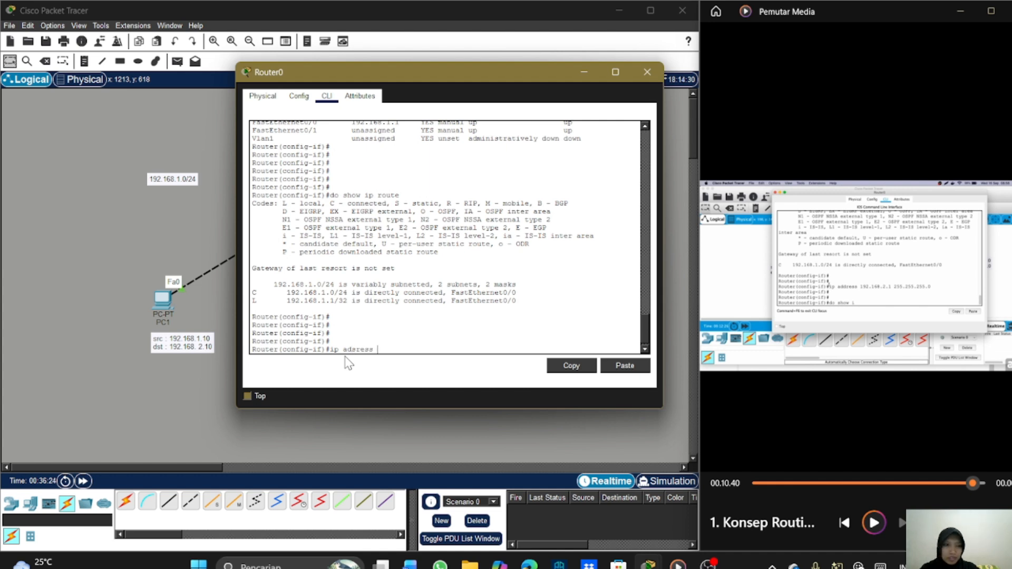
text(92.16)
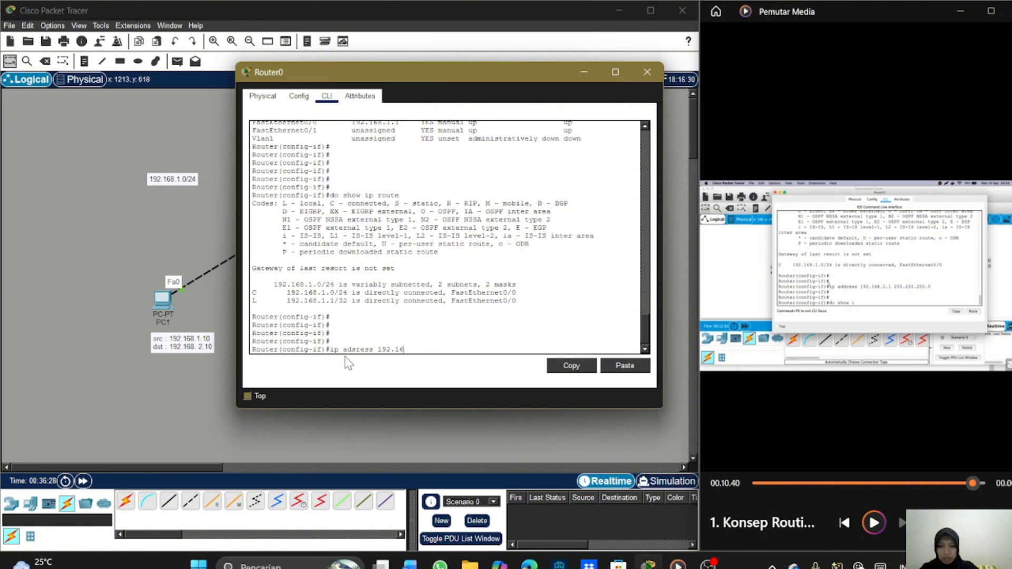
text(8.2.1 255.255.255.0)
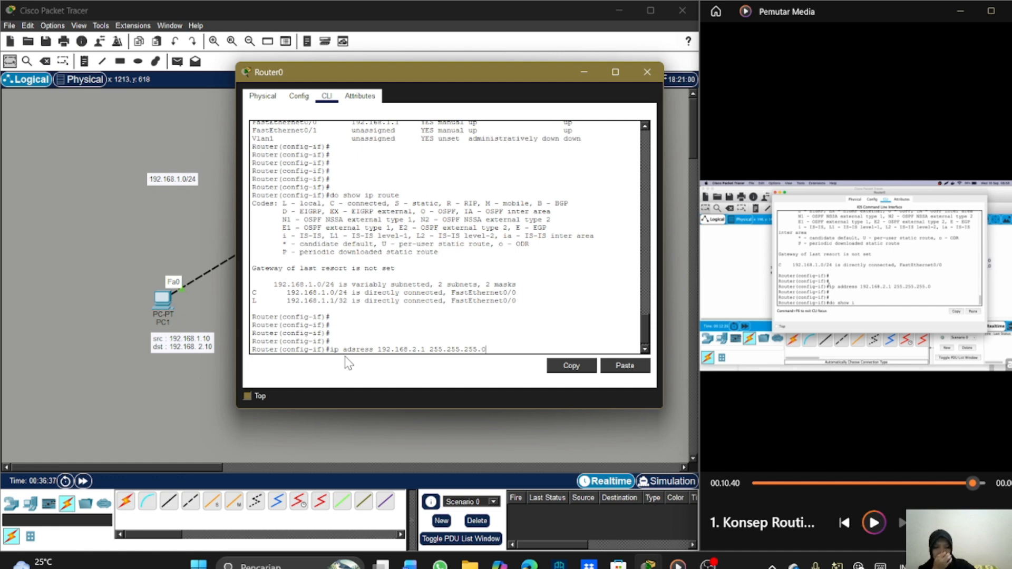
key(Return)
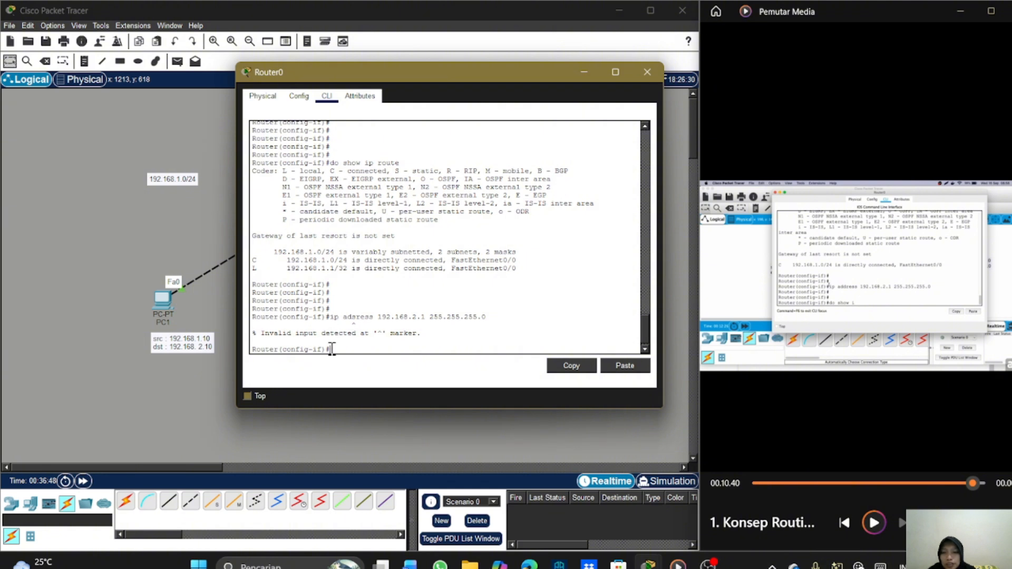
Assign Router0's fa0/1 interface its address with "ip address 192.168.2.1 255.255.255.0"
text(ip address)
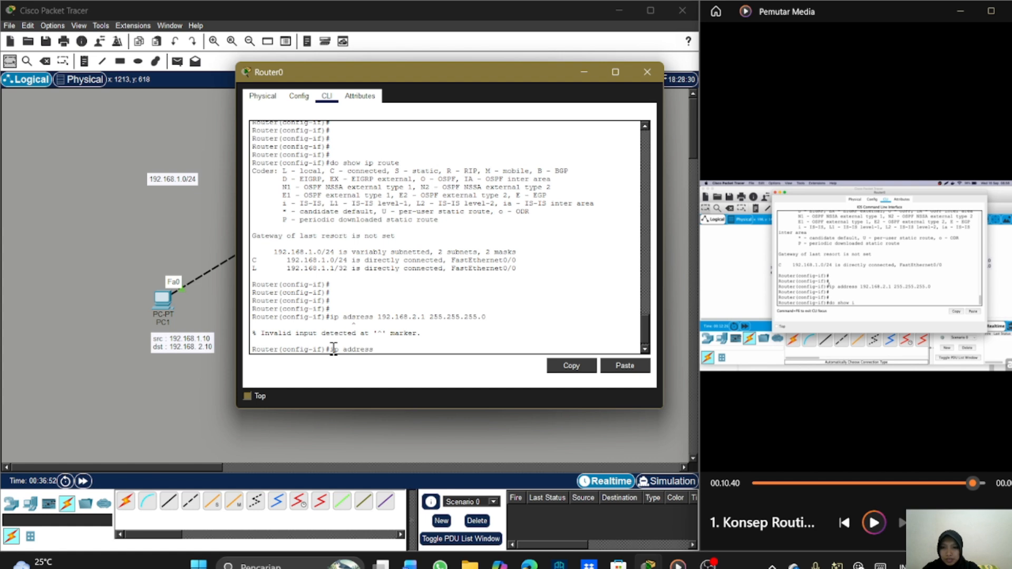
text( 192.168.)
text(2.1 255.55.155)
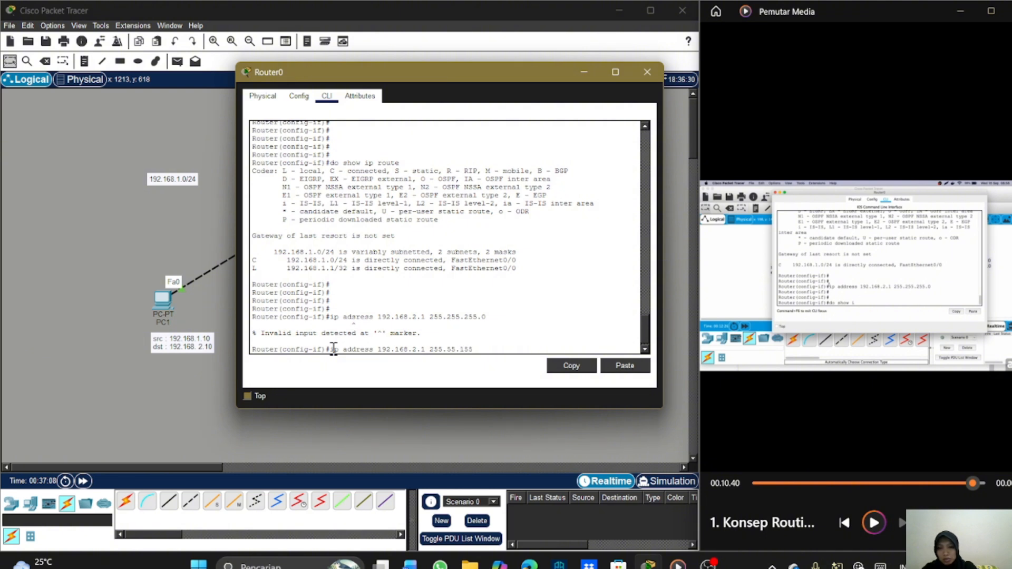
key(BackSpace)
key(BackSpace)
text(5.2)
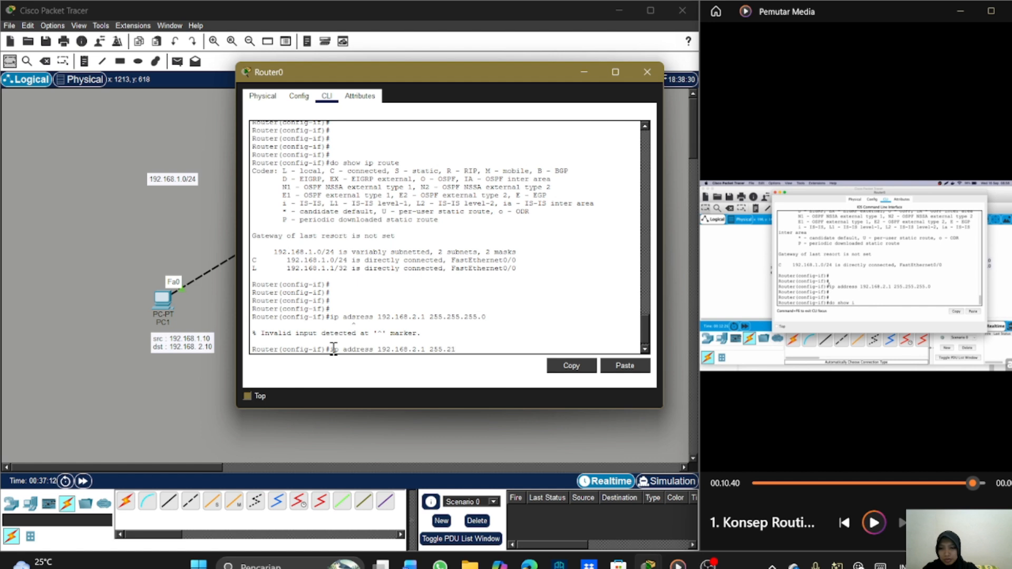
text(55.2)
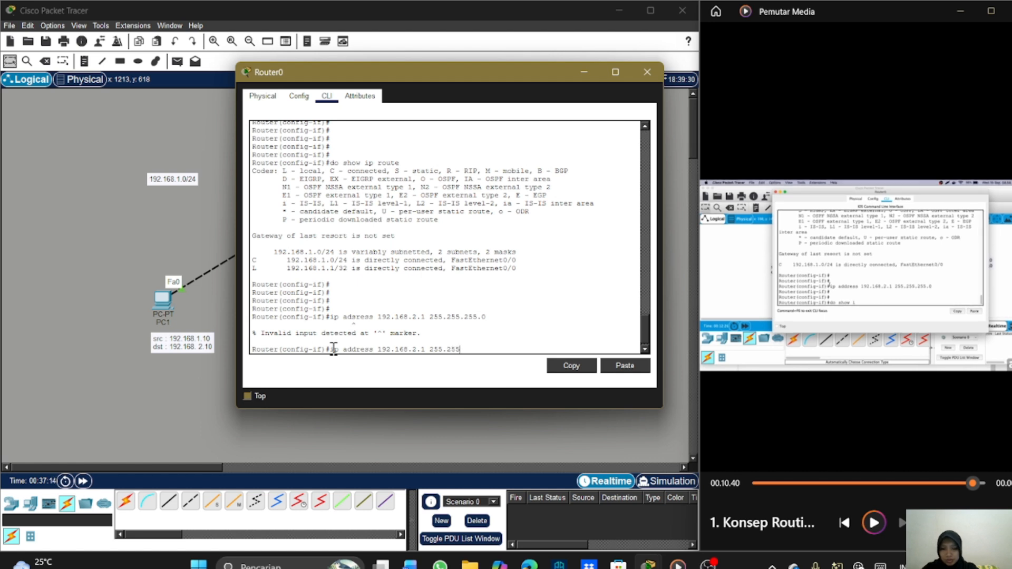
text(55.0)
key(Return)
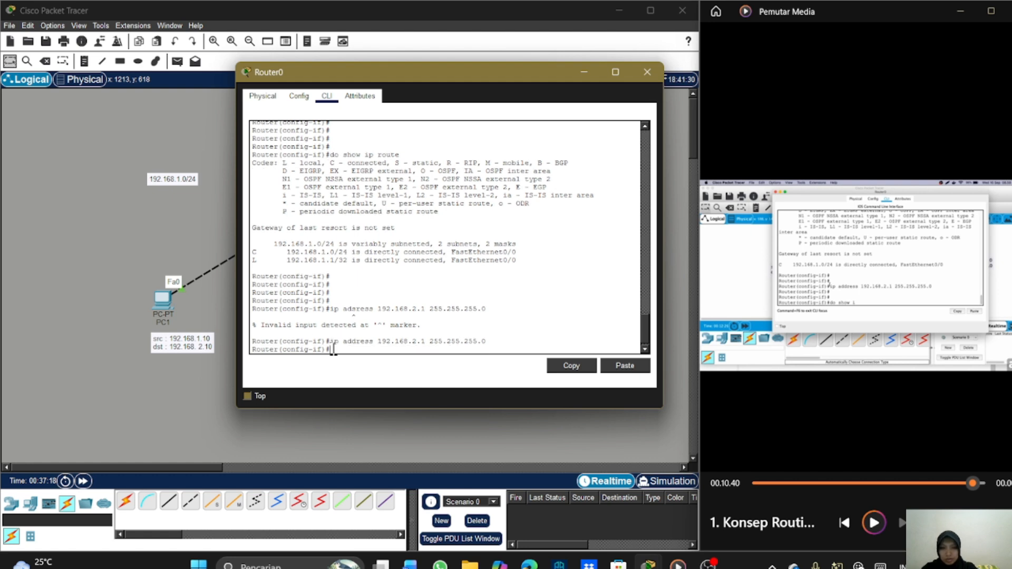
Advance the reference video to about 10:53 and display Router0's routing table with "do show ip route"
key(Return)
key(Return)
key(Return)
key(Return)
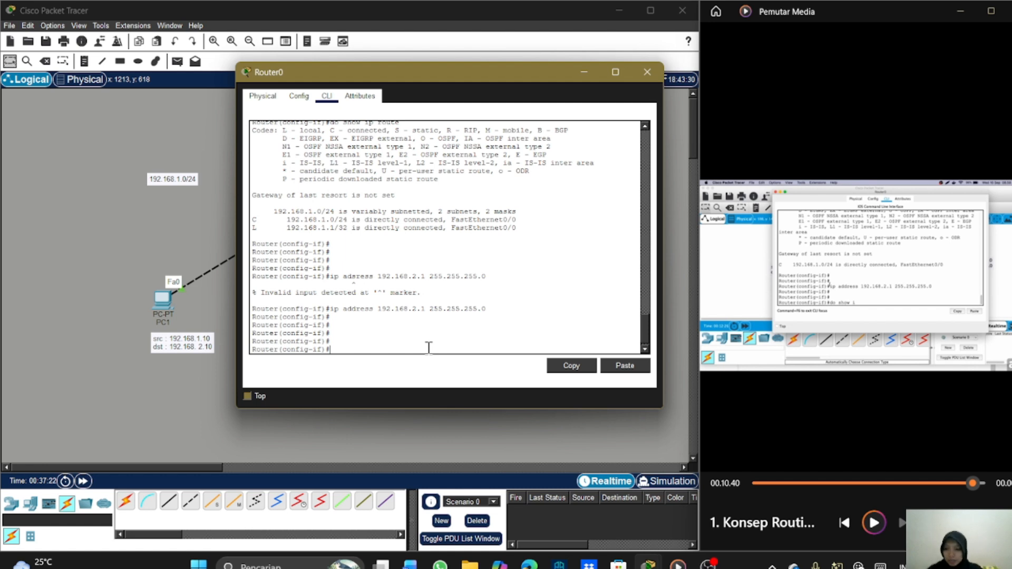
text(do sh)
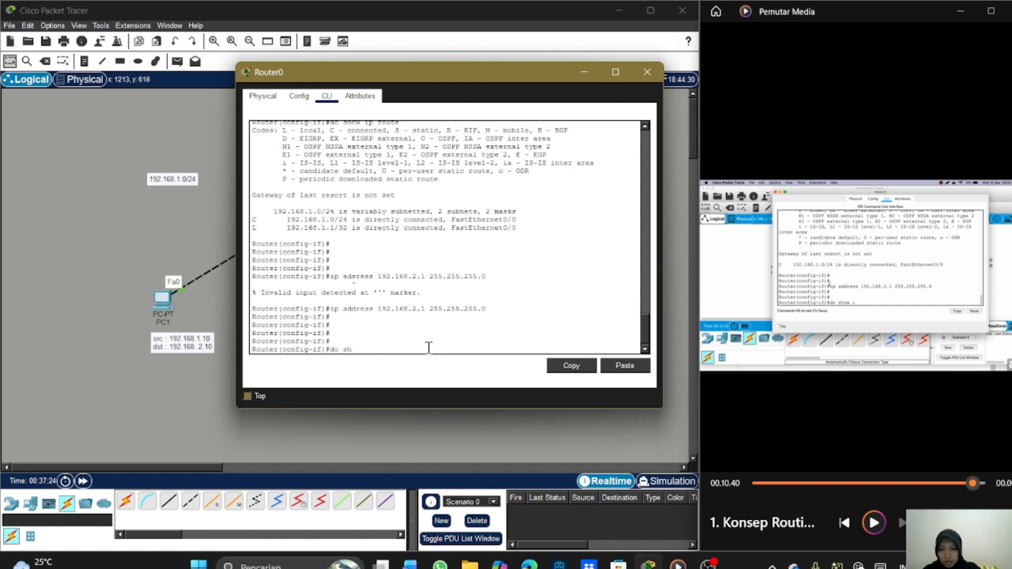
text(ow ip)
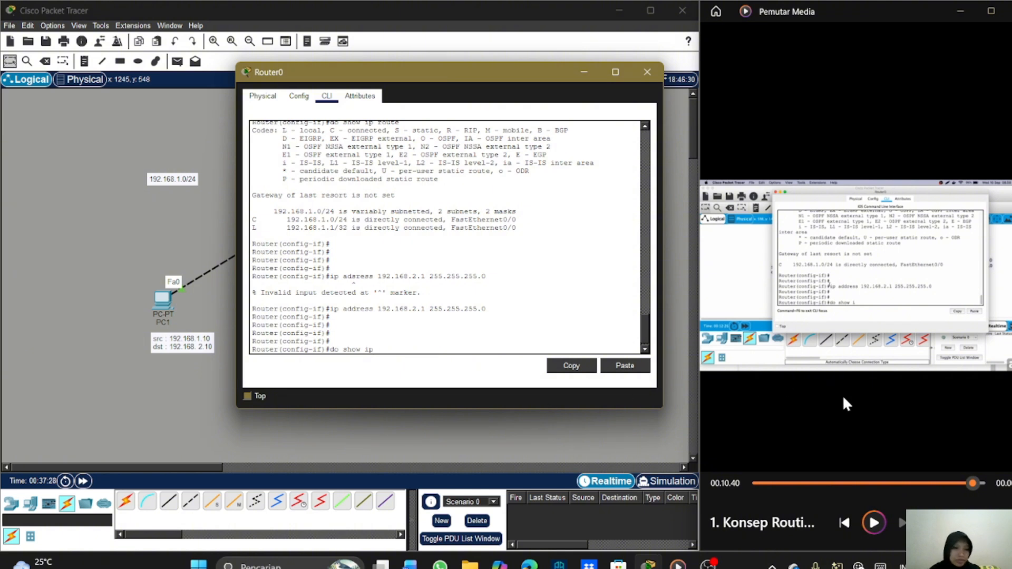
drag(974, 482, 979, 483)
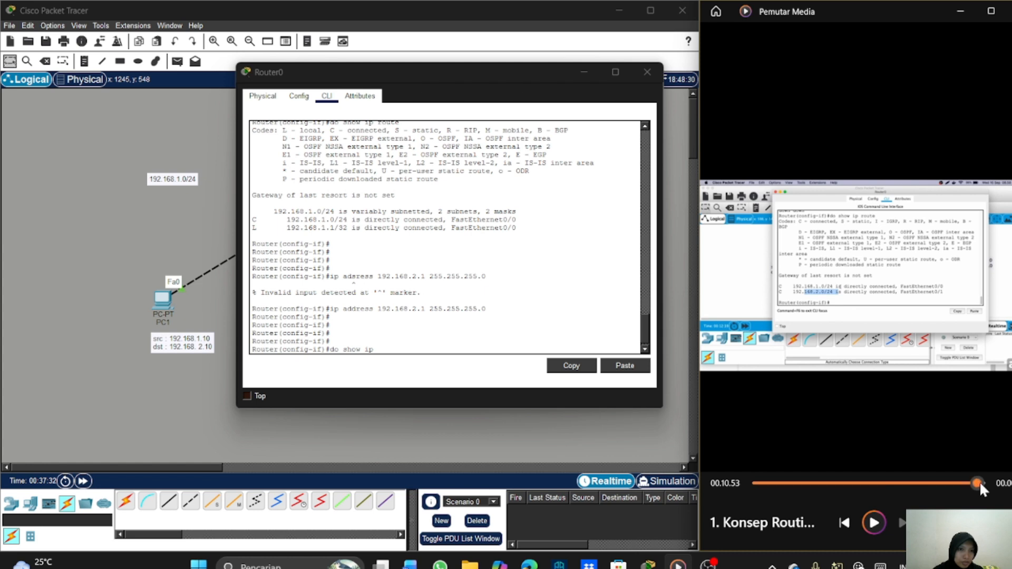
click(399, 345)
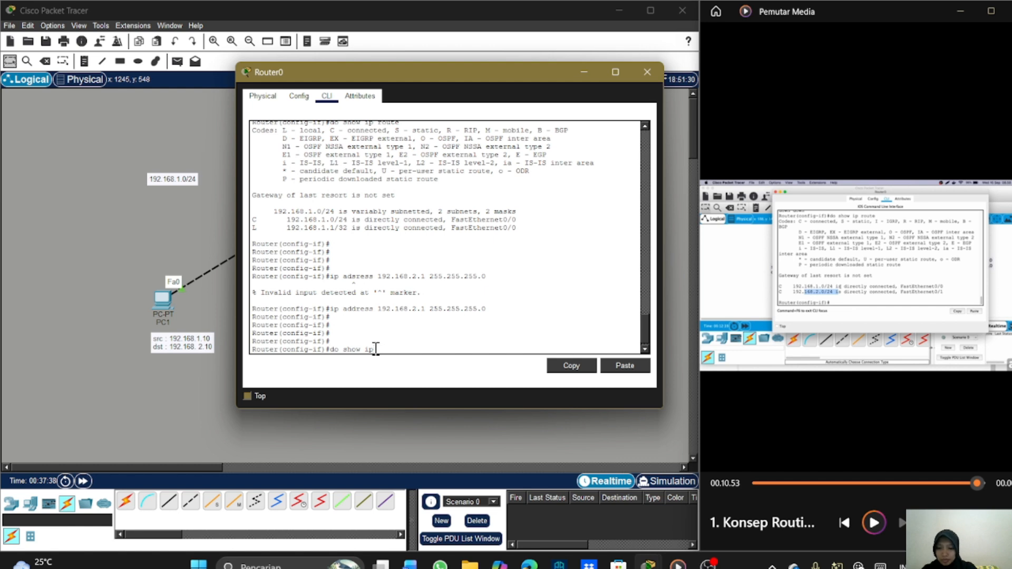
text(rou)
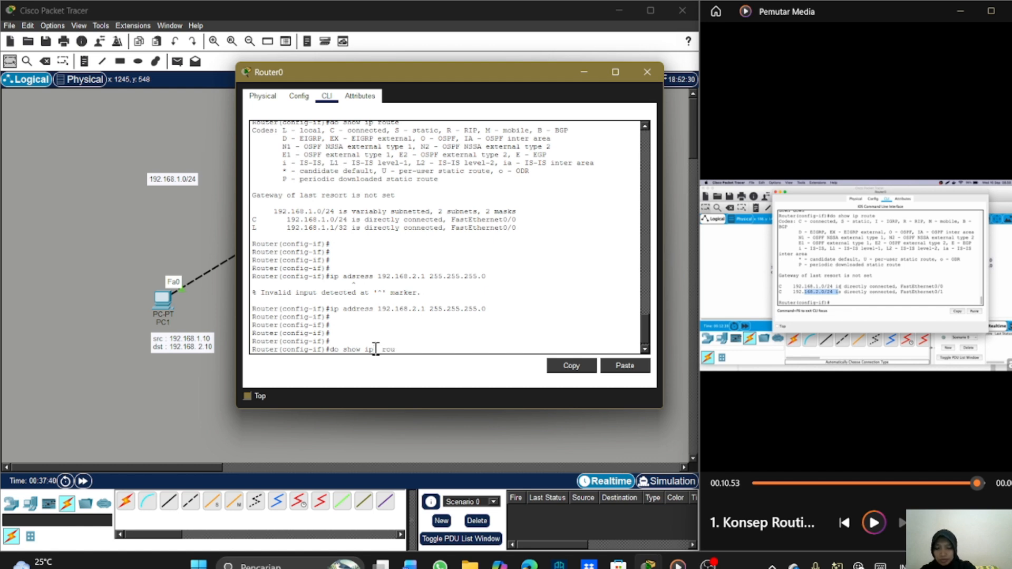
text(t)
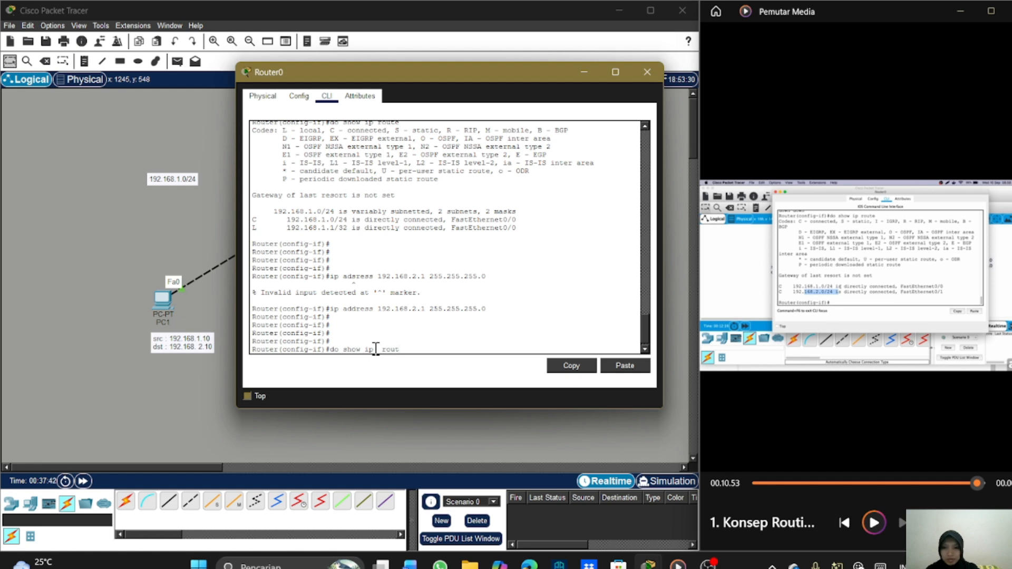
text(e)
key(Return)
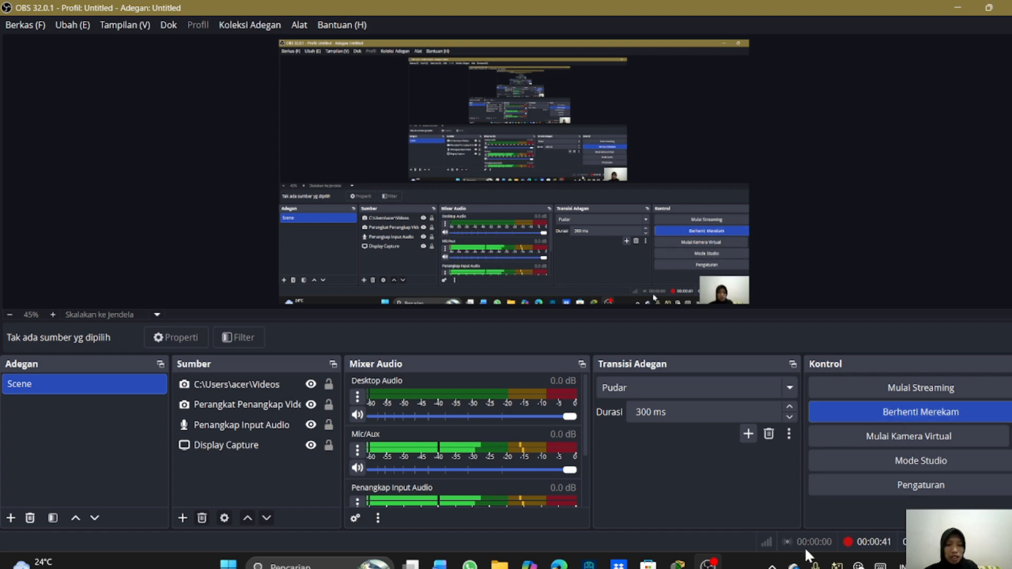
Switch from OBS to Cisco Packet Tracer and view the two-PC routing topology
click(679, 564)
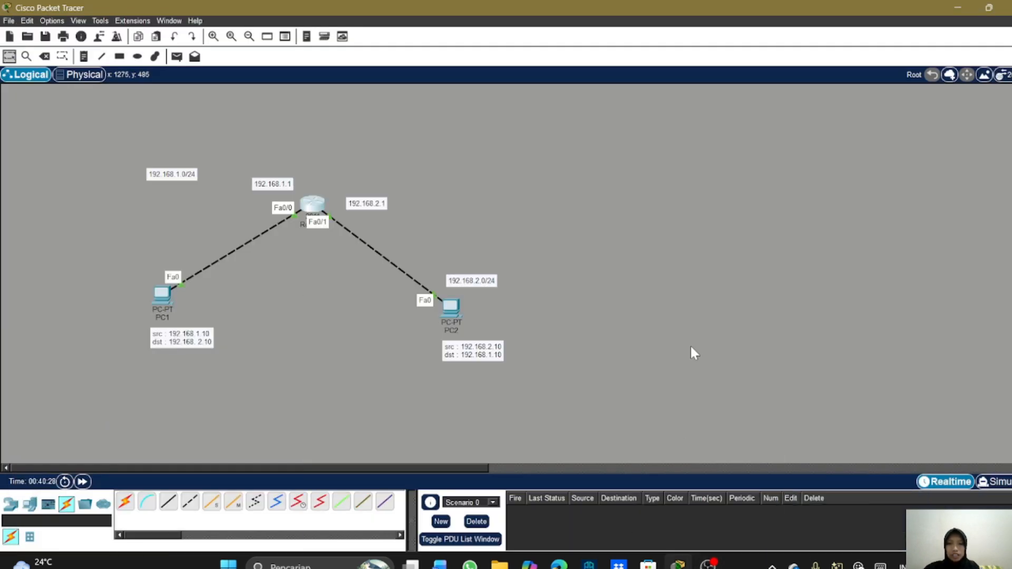
scroll(691, 348, down, 3)
scroll(690, 347, up, 3)
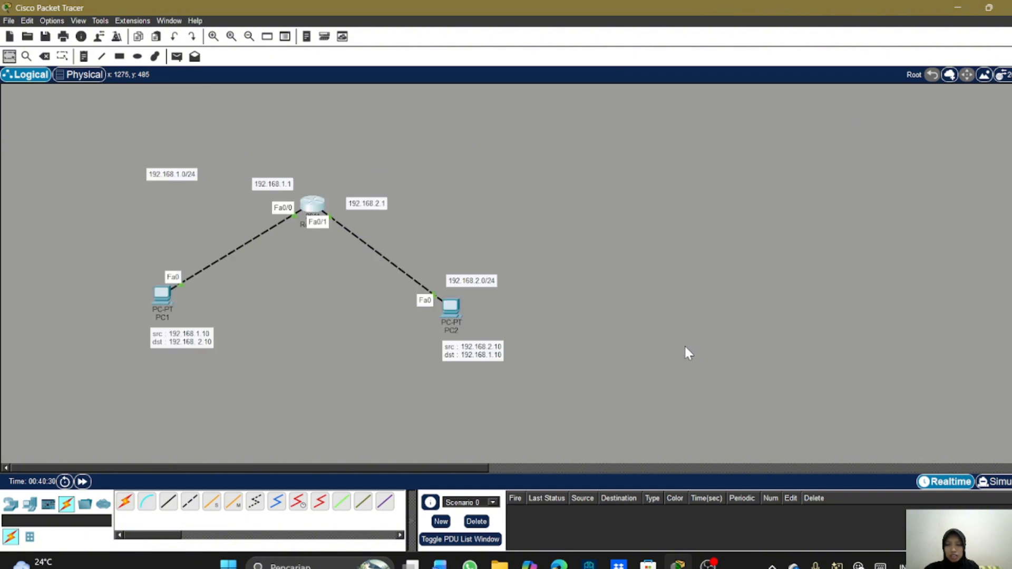